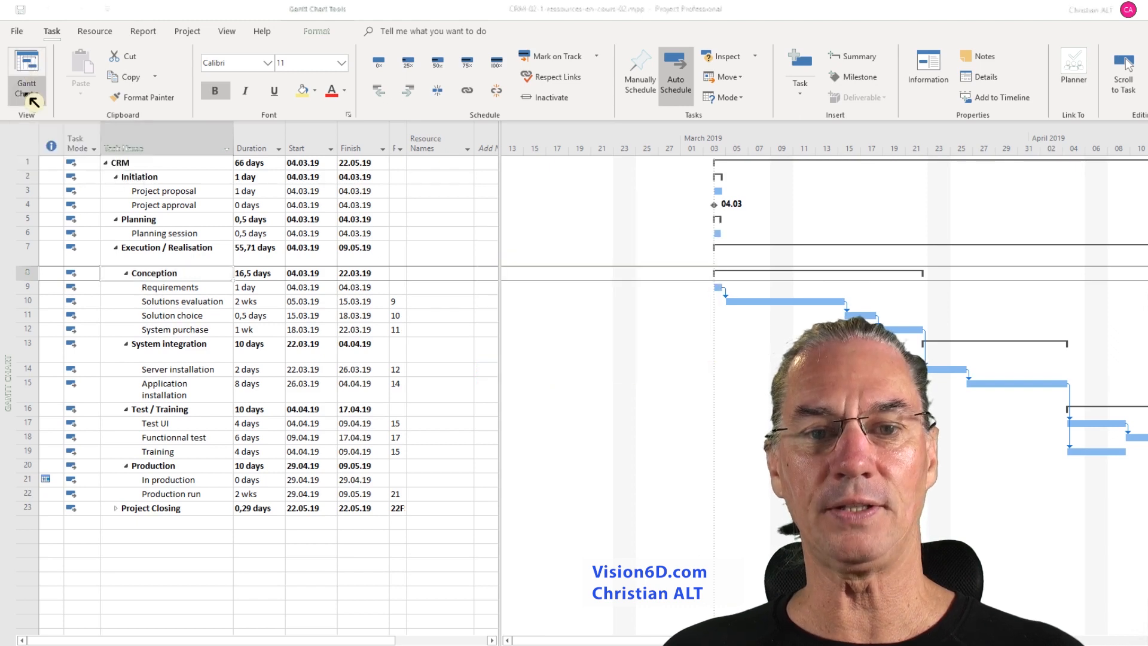
- Review the project's resources in the Resource Sheet view and return to the Gantt Chart view
left_click(26, 90)
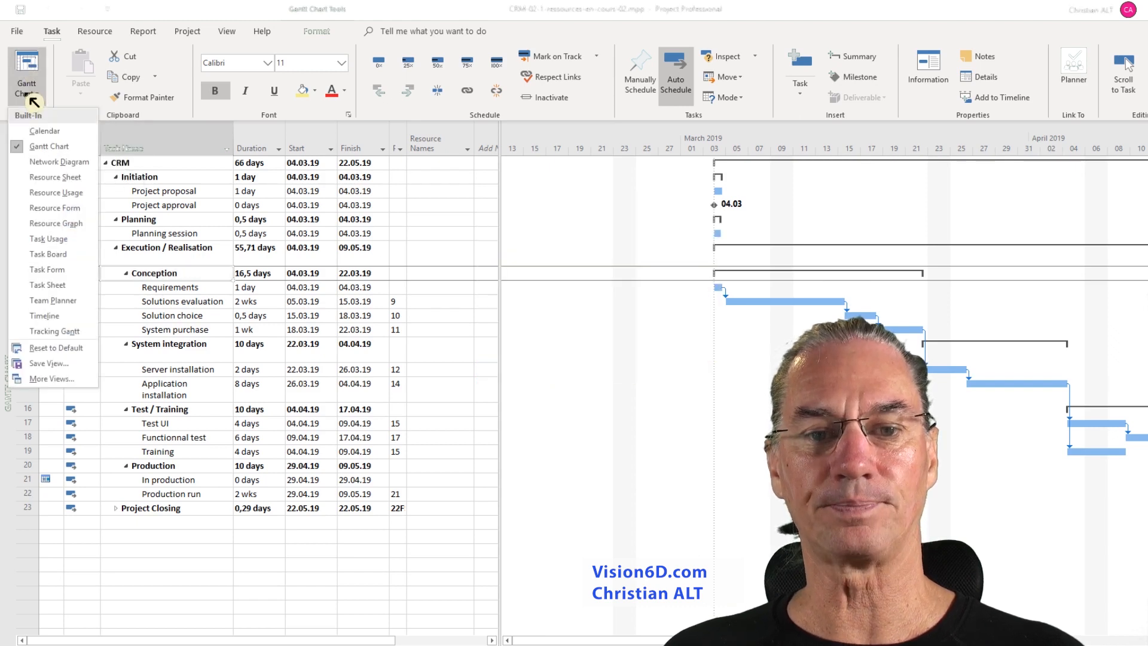
left_click(72, 176)
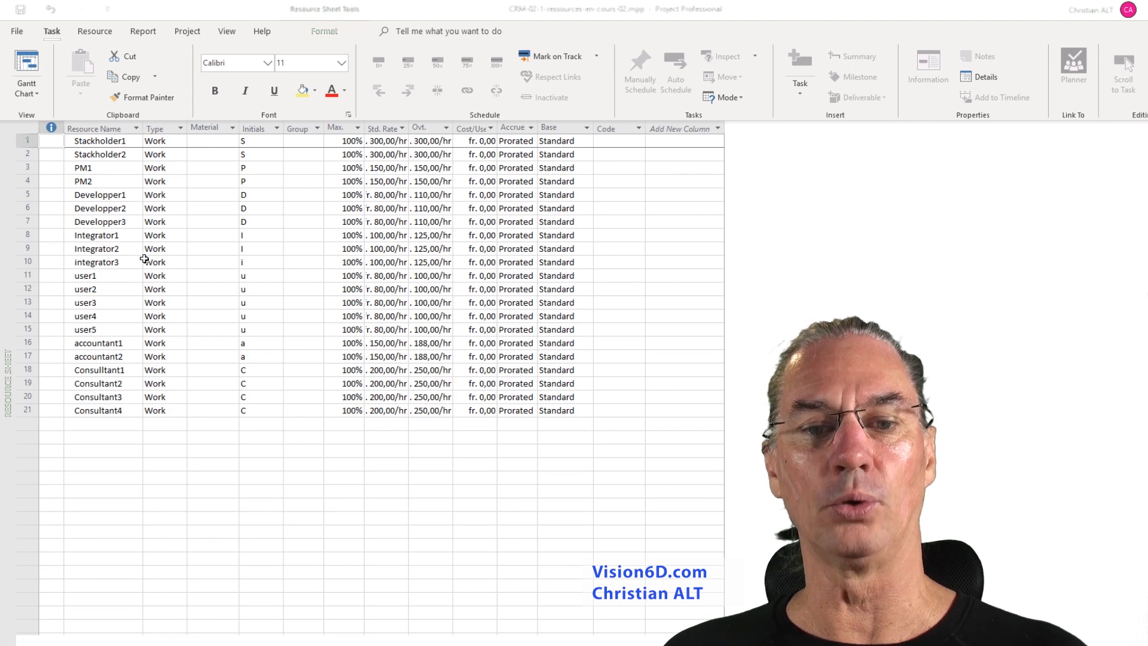
left_click(27, 65)
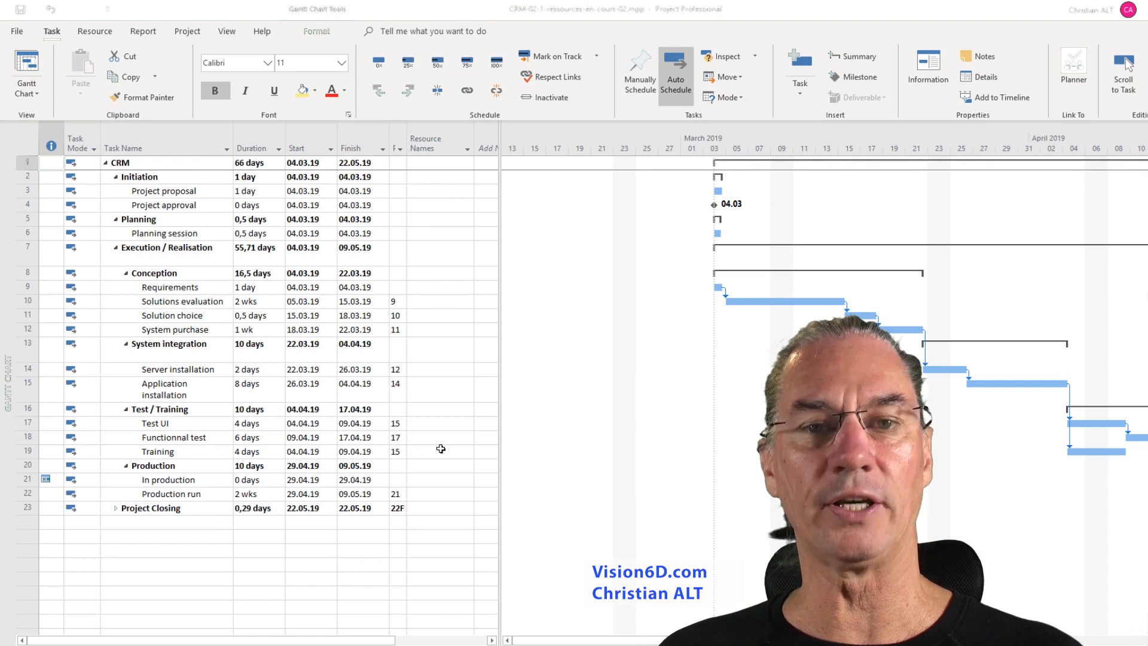
- Try to insert a new column before the Resource Names column of the task table
right_click(430, 145)
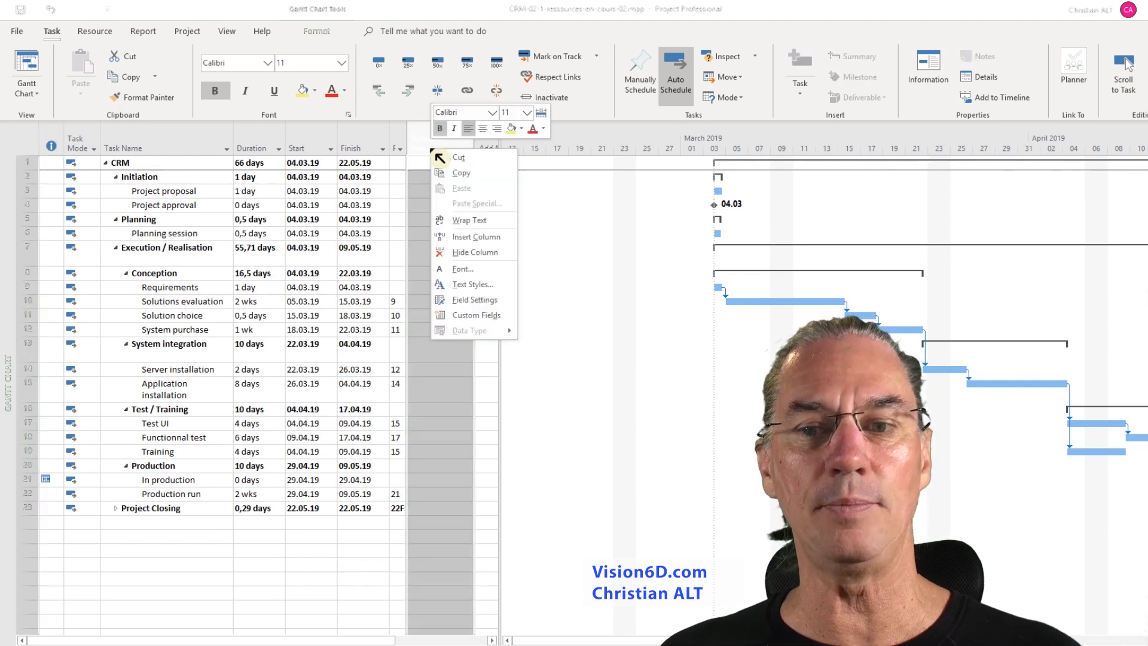
left_click(472, 237)
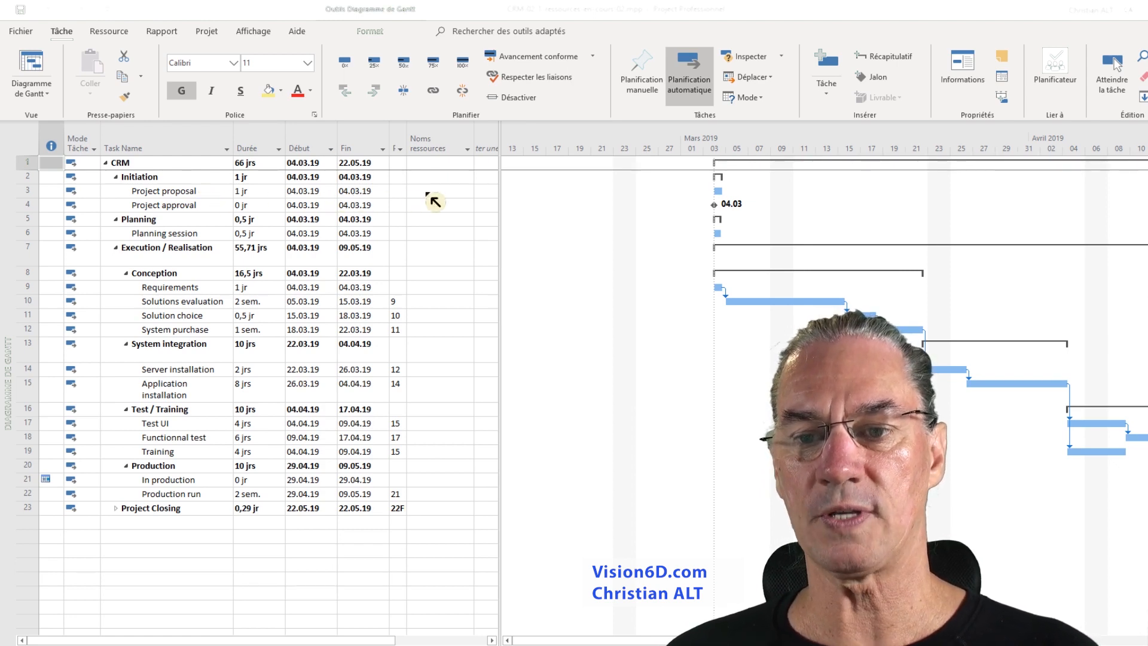
- Assign the resource PM1 to the Project proposal task
left_click(470, 196)
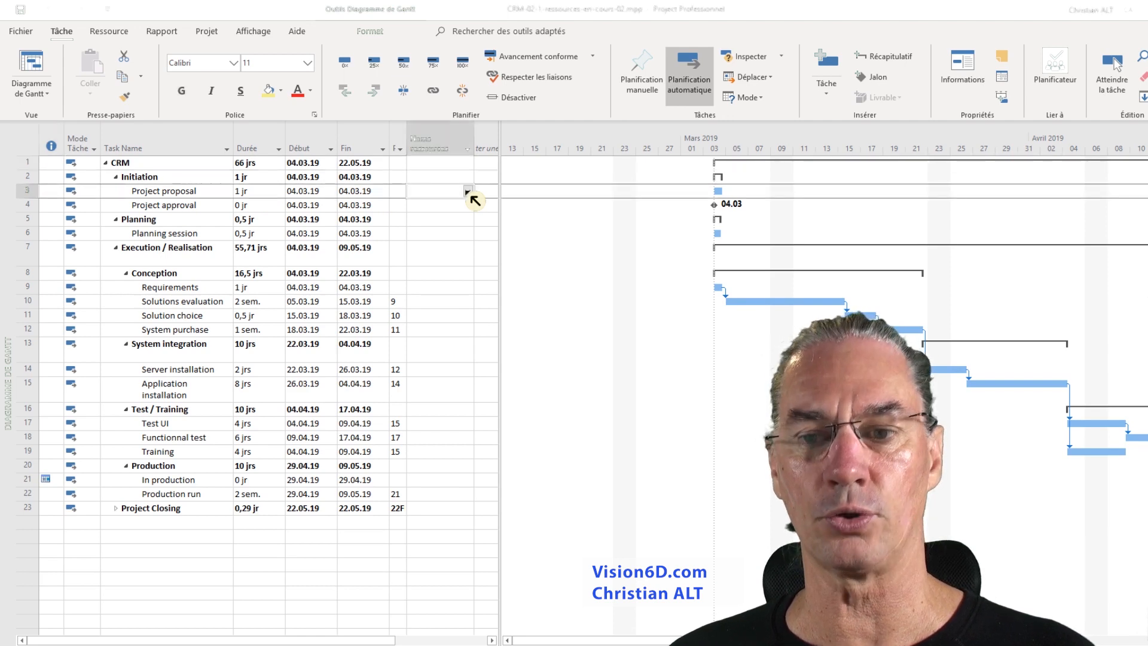
left_click(468, 191)
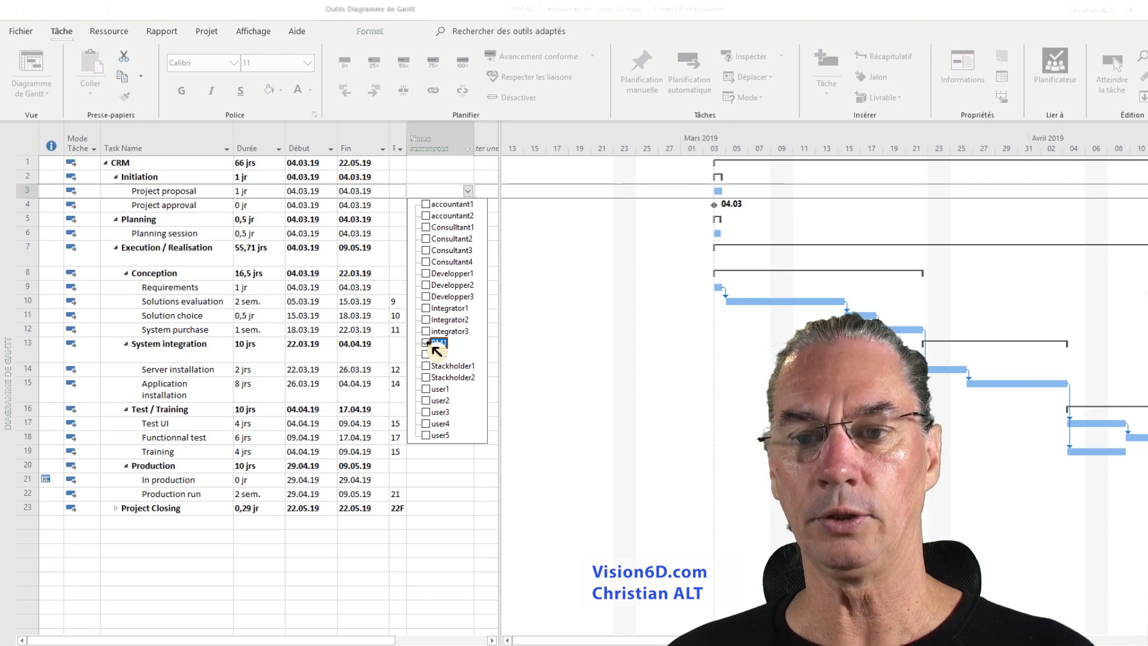
left_click(534, 449)
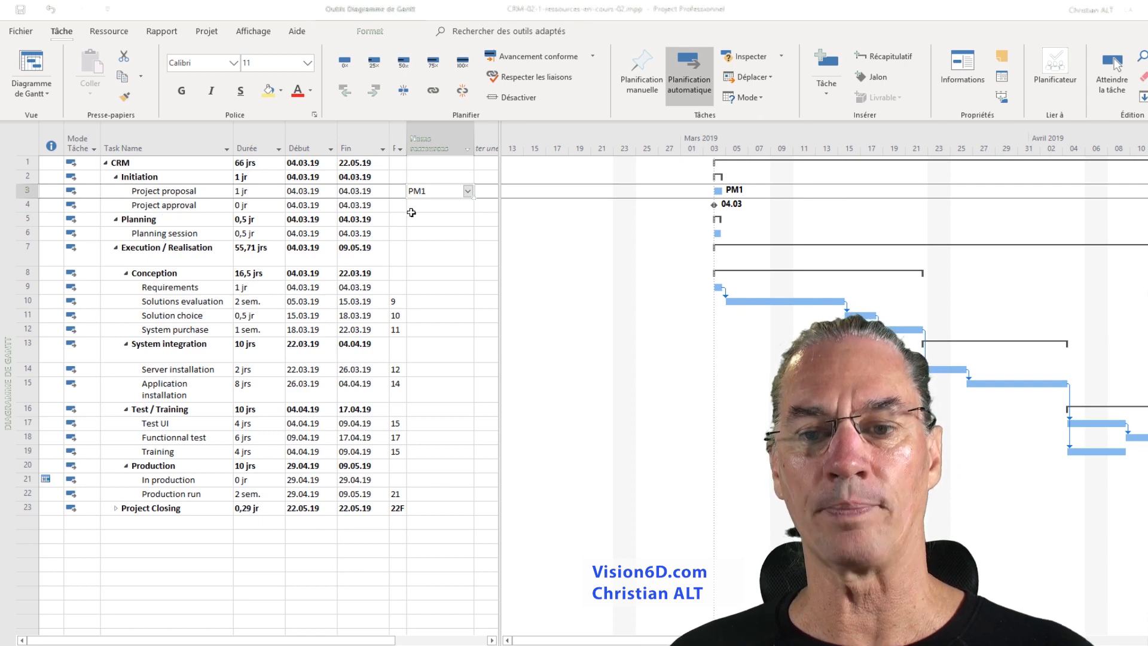
- Assign the resources PM1 and Stackholder1 to the Project approval task
left_click(455, 206)
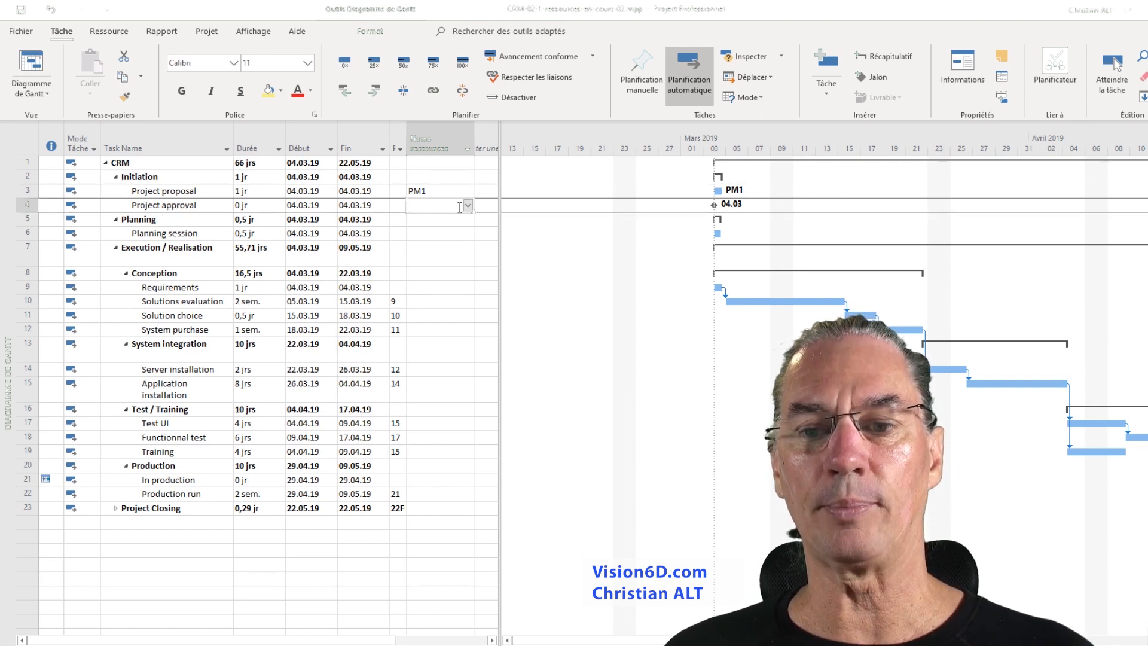
left_click(468, 207)
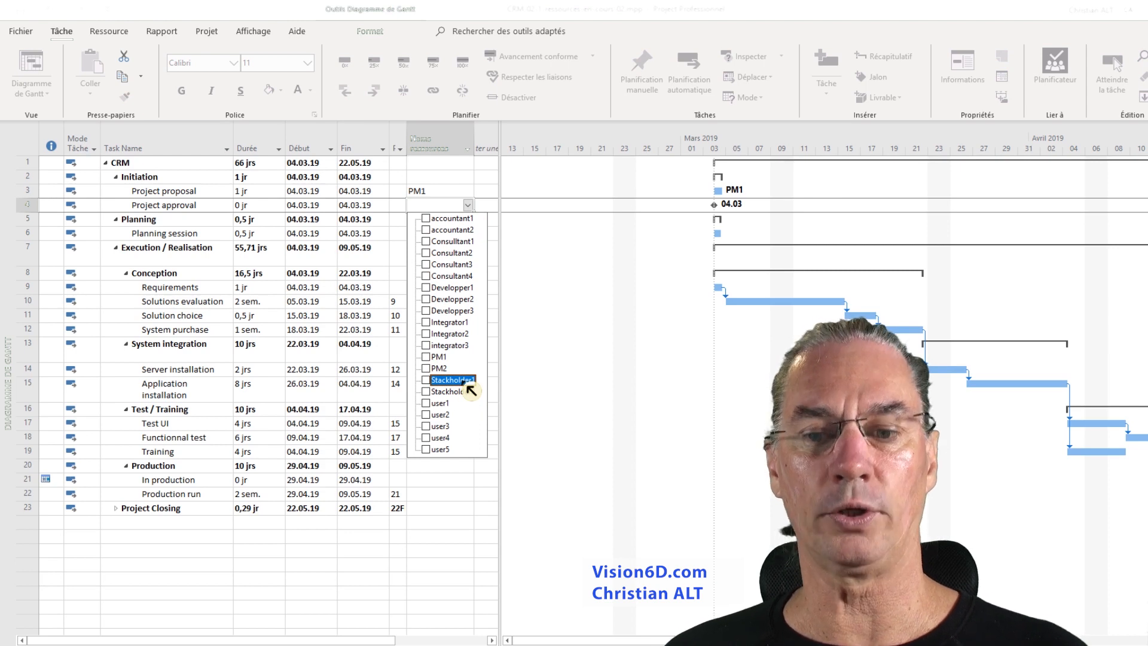
left_click(465, 384)
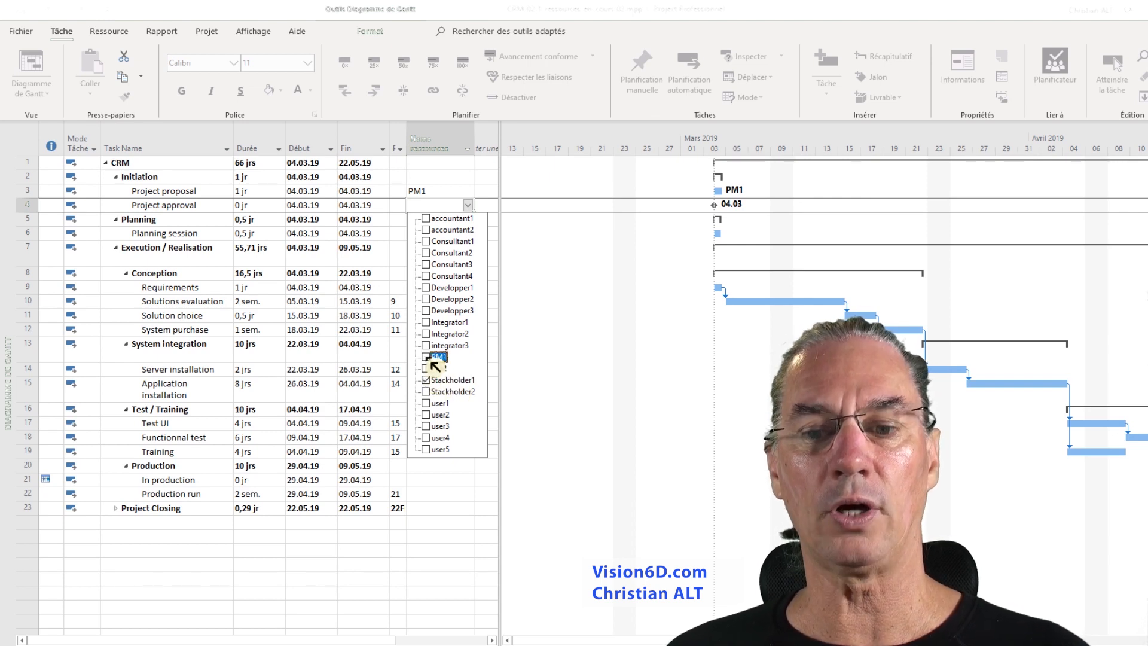
left_click(454, 519)
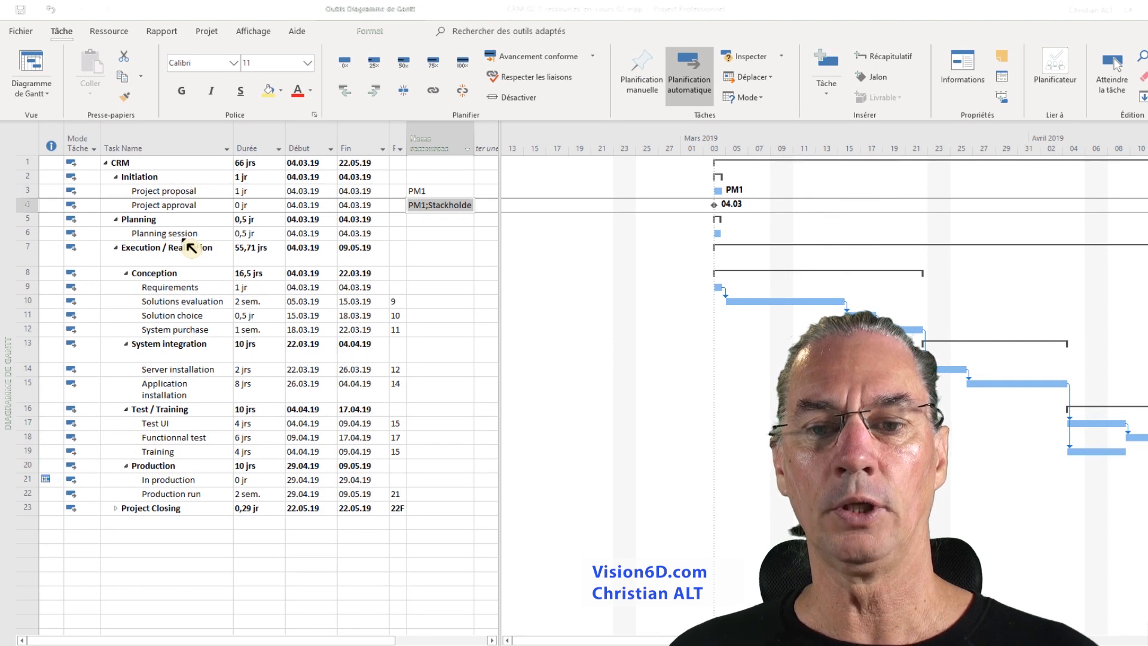
- Assign the resources Integrator1, PM1 and user1 to the Planning session task
left_click(469, 235)
left_click(468, 235)
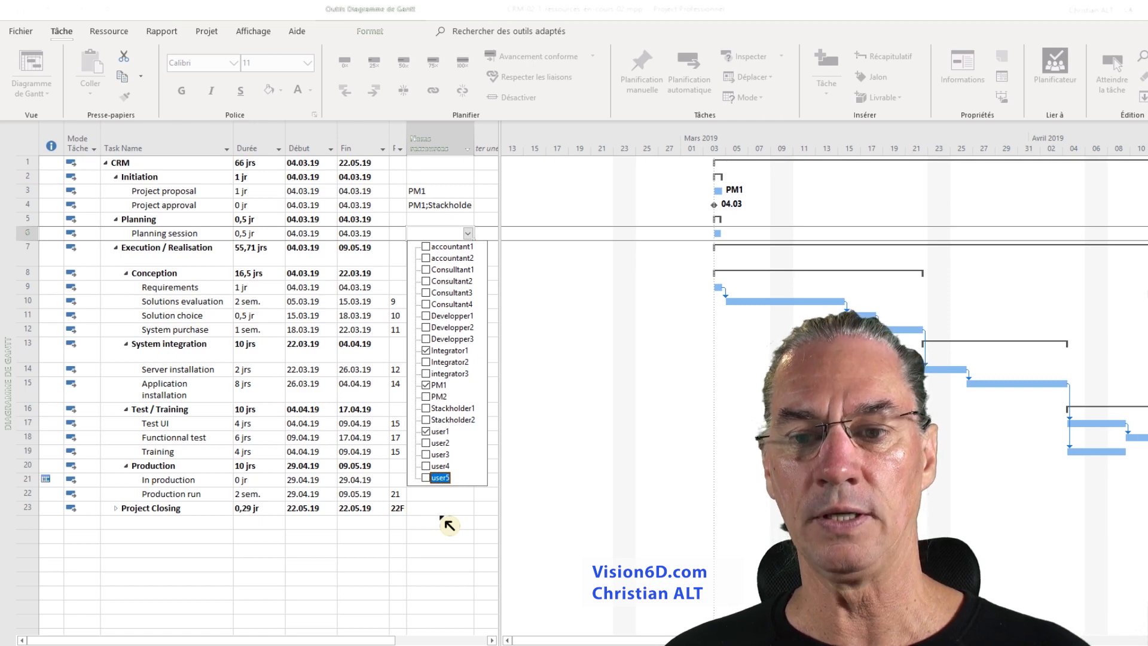
left_click(448, 525)
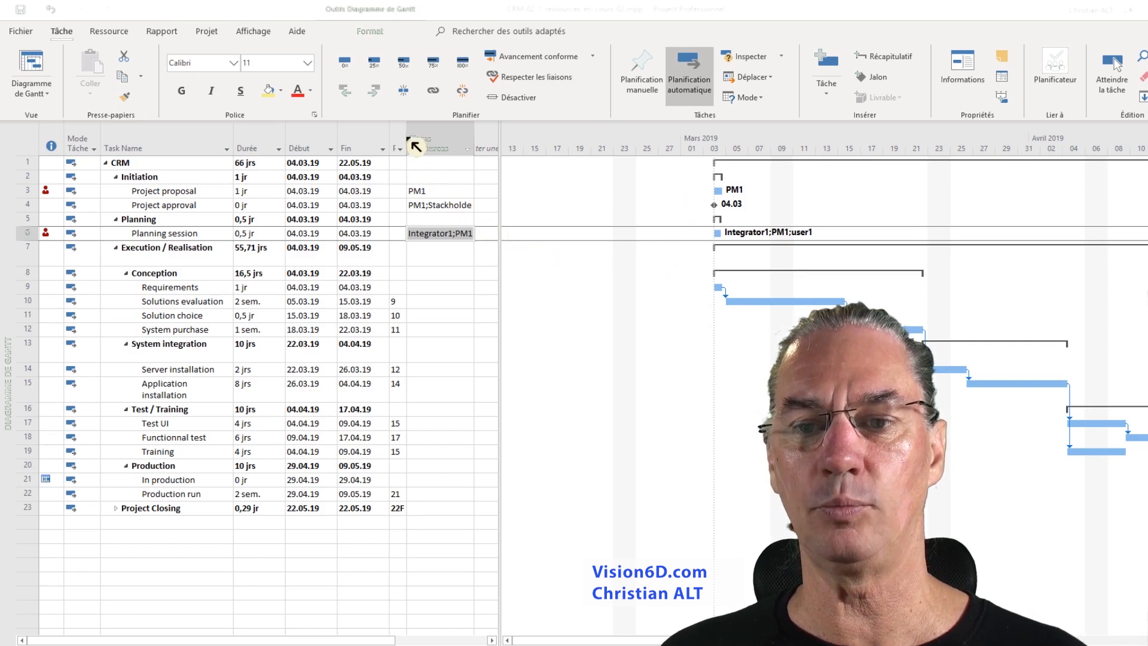
- Widen the predecessors column and set Project proposal (task 3) as the predecessor of Project approval
left_click_drag(408, 144, 434, 141)
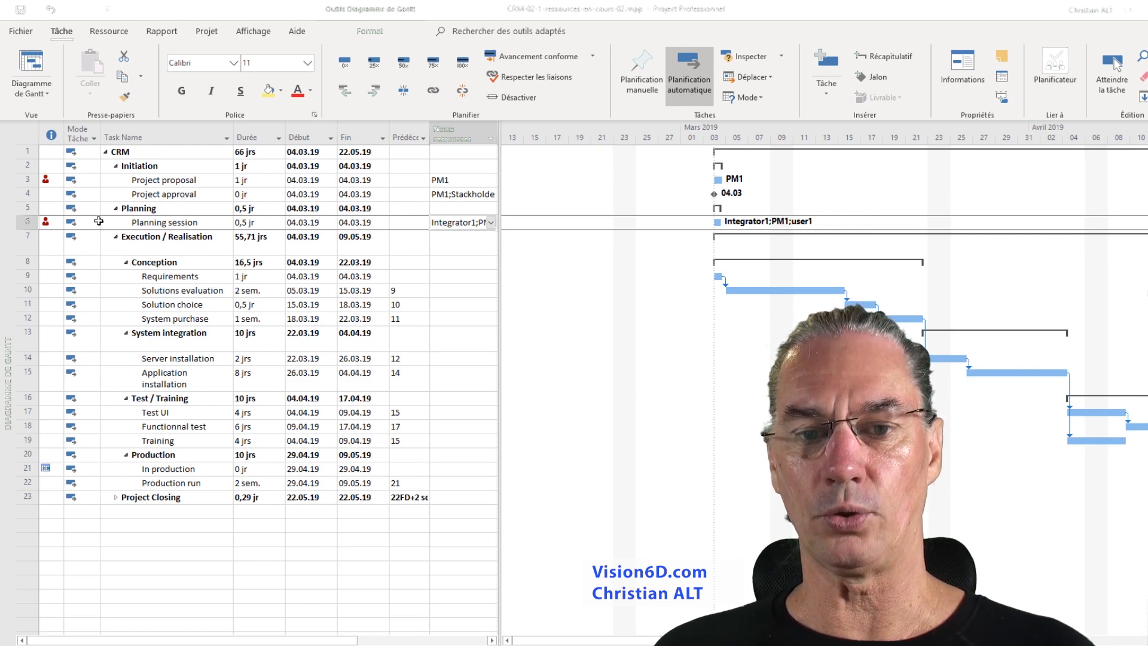
mouse_move(46, 223)
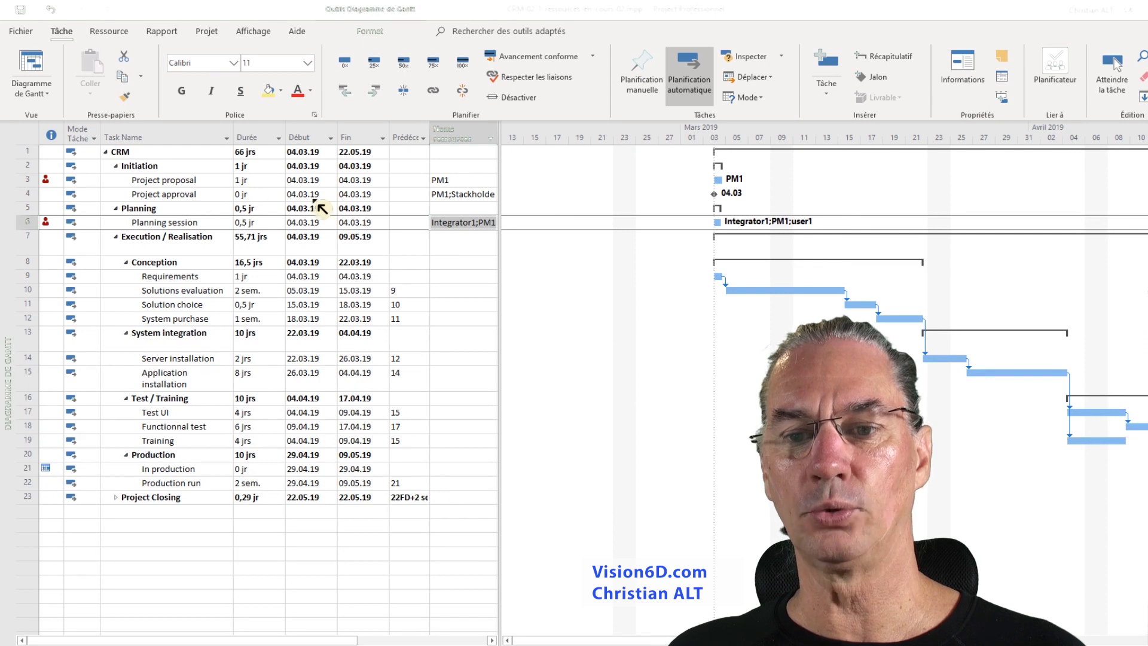
left_click(406, 194)
left_click(423, 195)
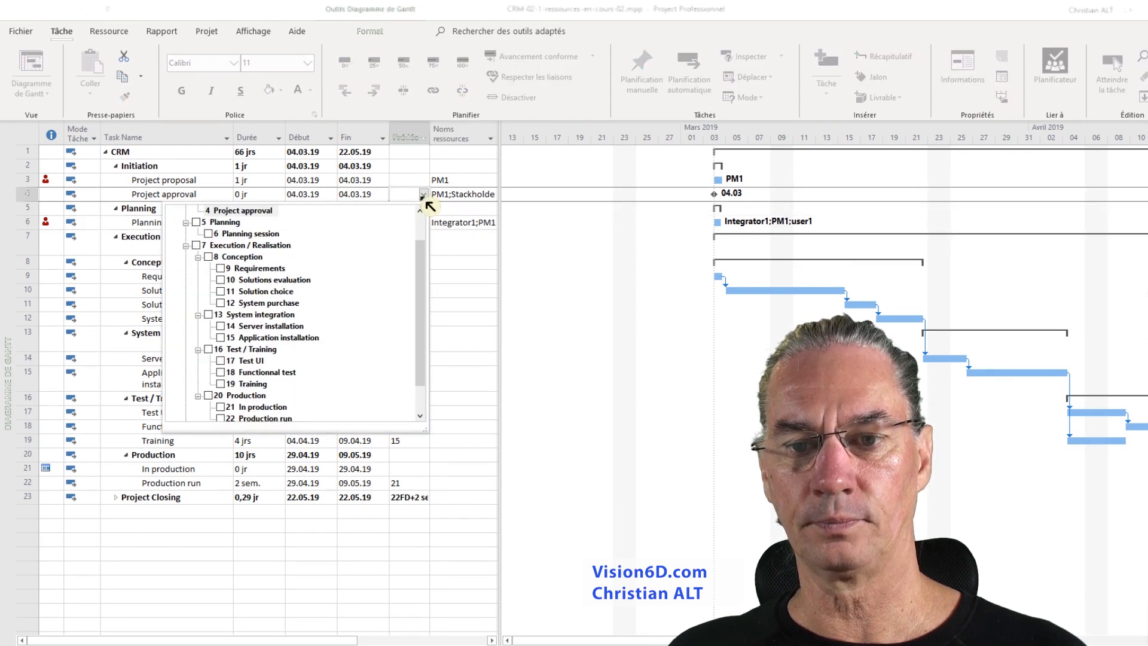
left_click(421, 213)
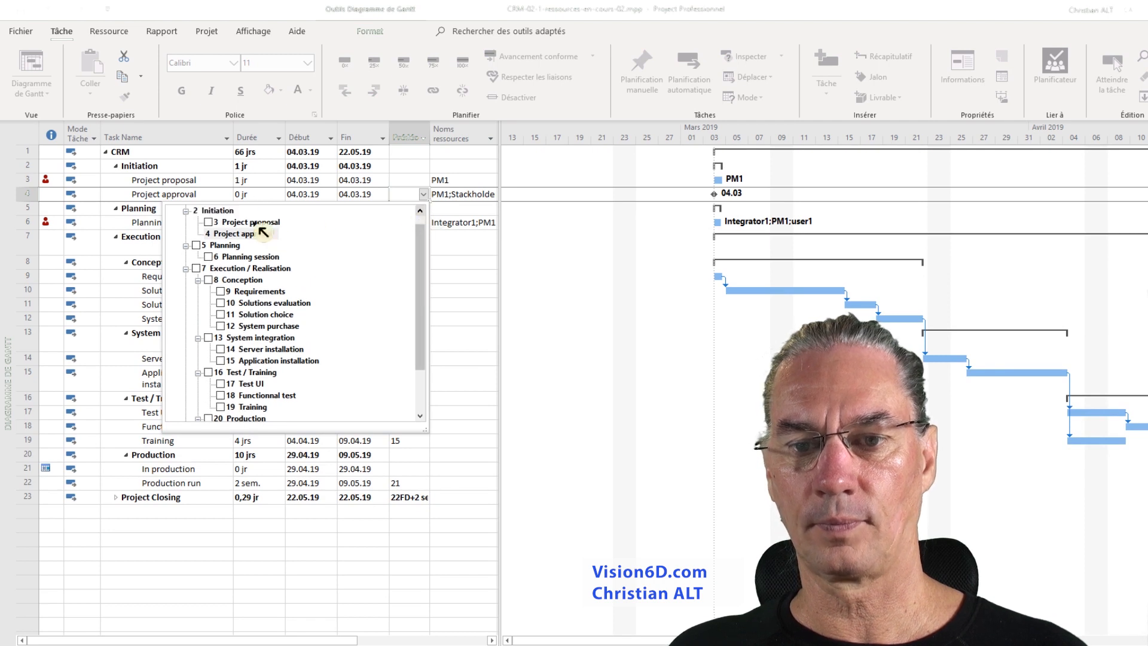
left_click(214, 225)
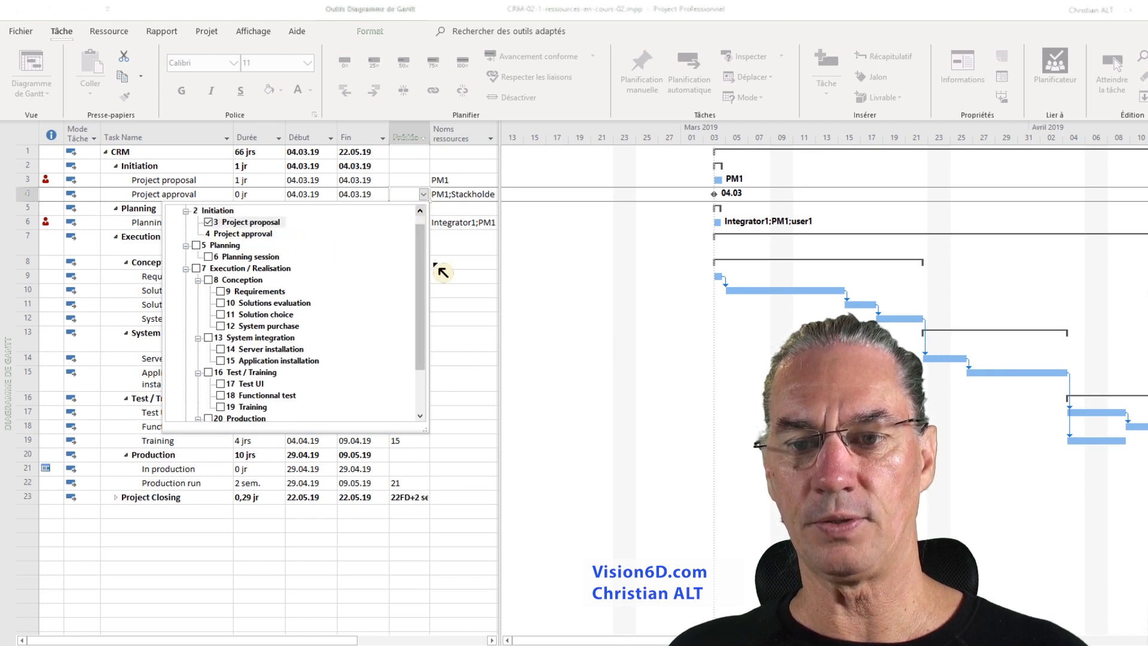
left_click(465, 265)
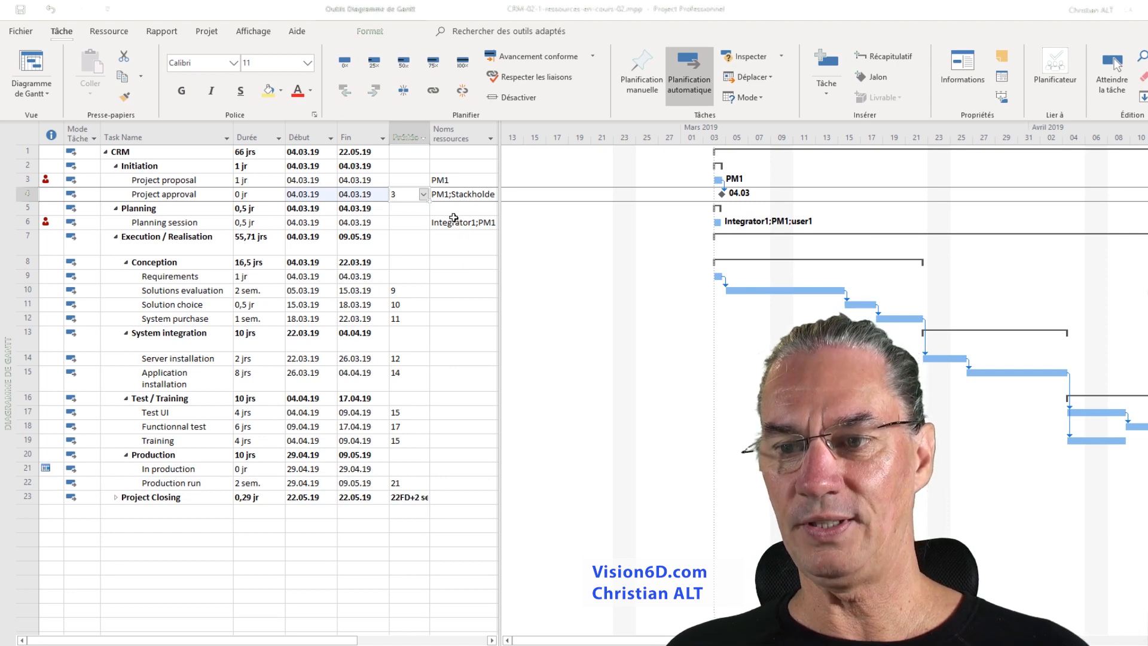
- Set Project approval (task 4) as the predecessor of the Planning session task
left_click(413, 222)
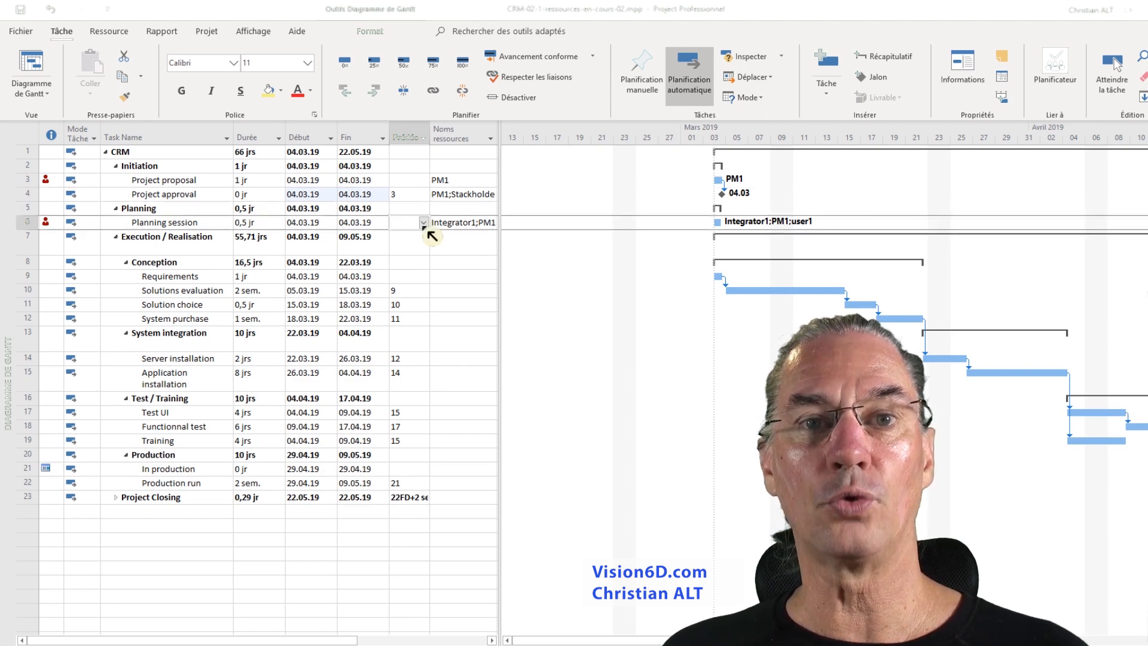
left_click(425, 226)
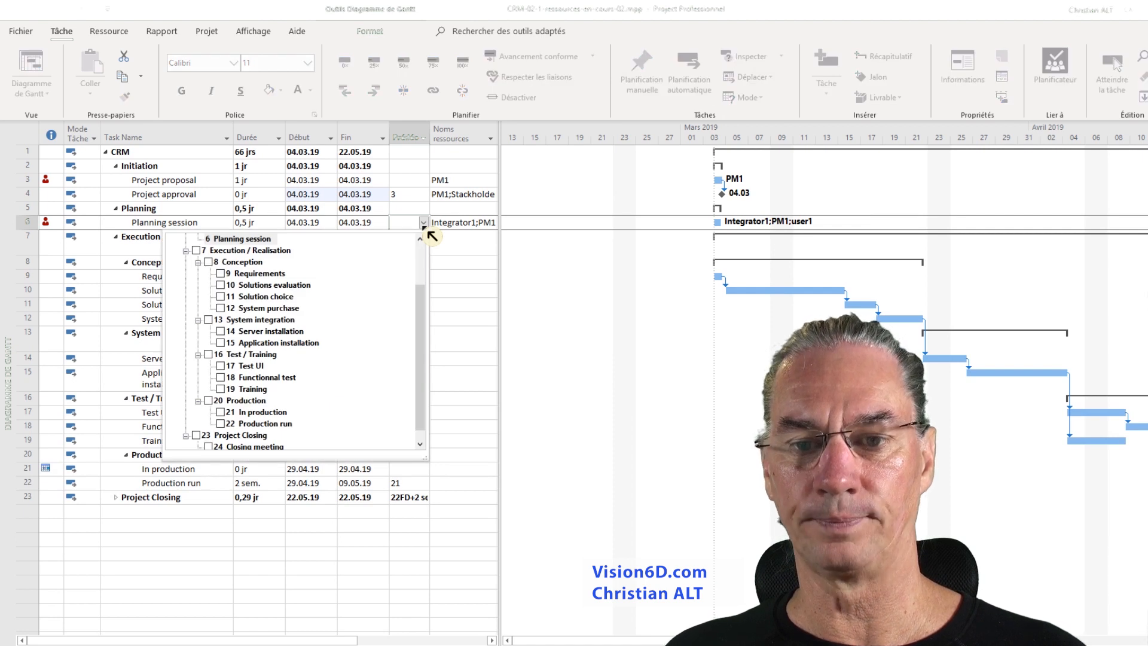
scroll(359, 251, "up", 3)
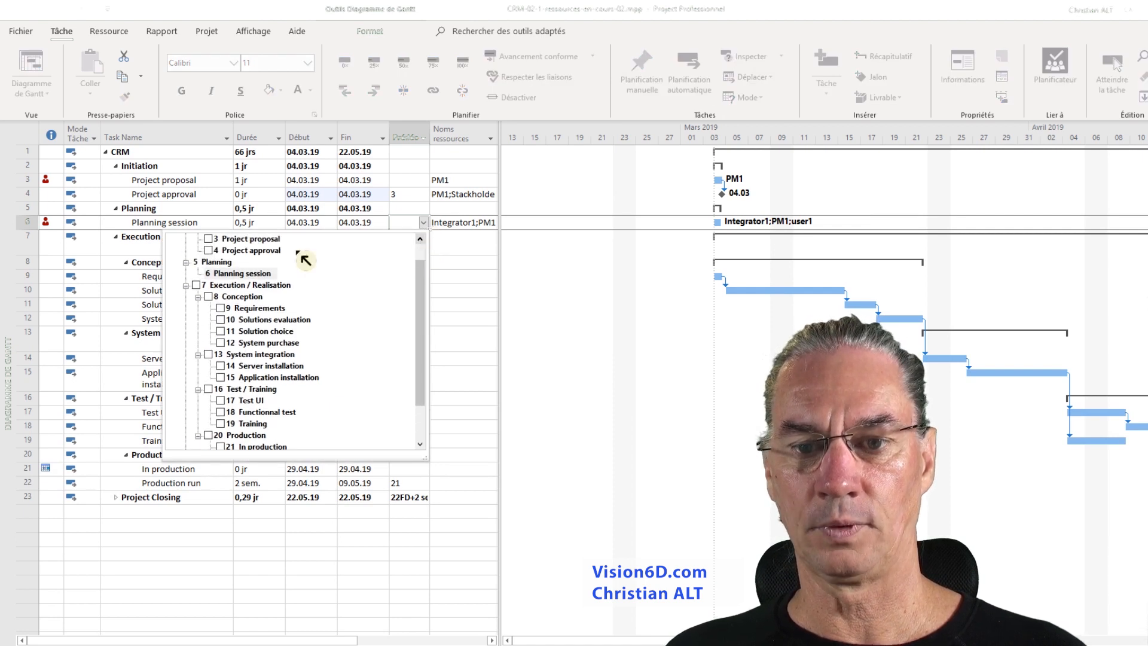
left_click(208, 250)
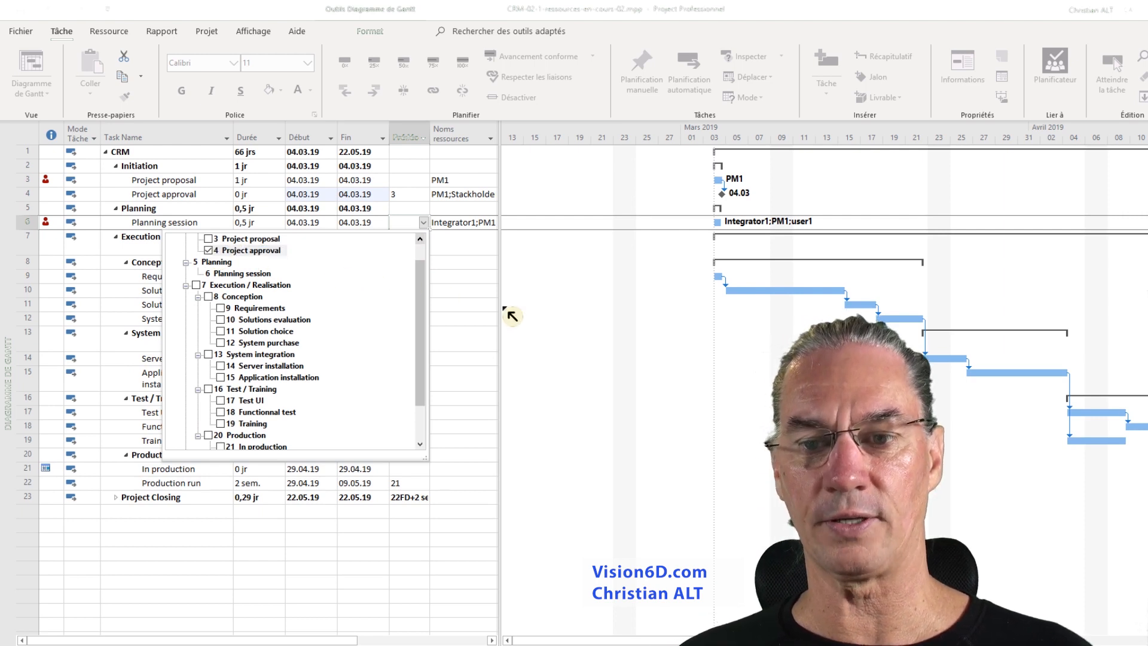
left_click(474, 289)
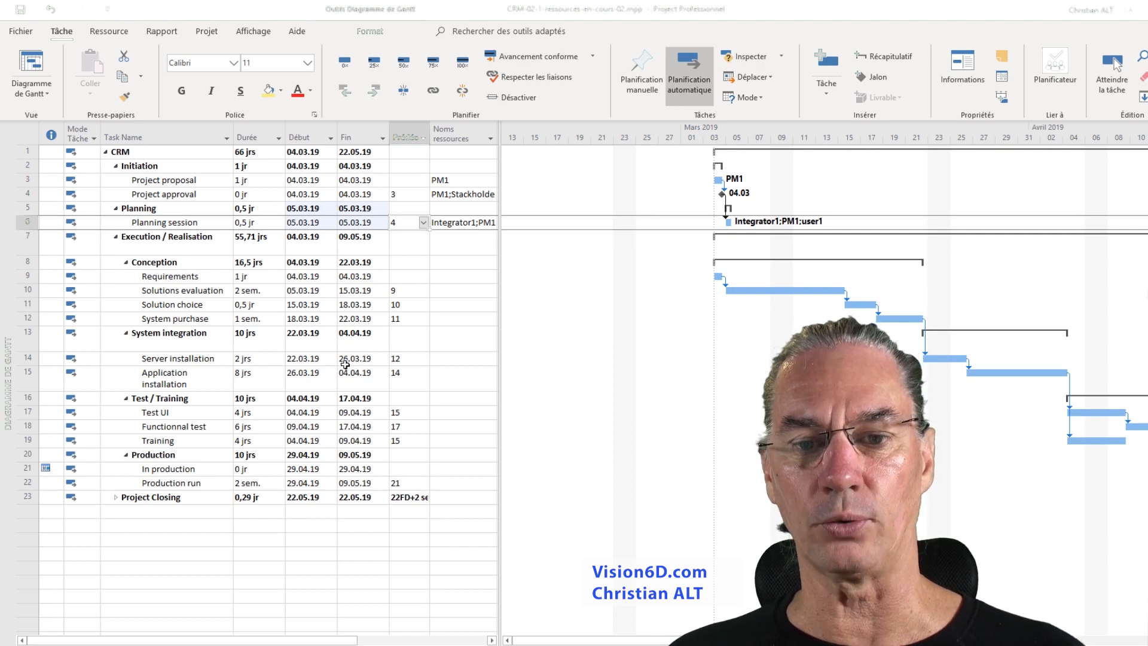
- Enter task 6 as the predecessor of the Execution / Realisation summary task
left_click(408, 246)
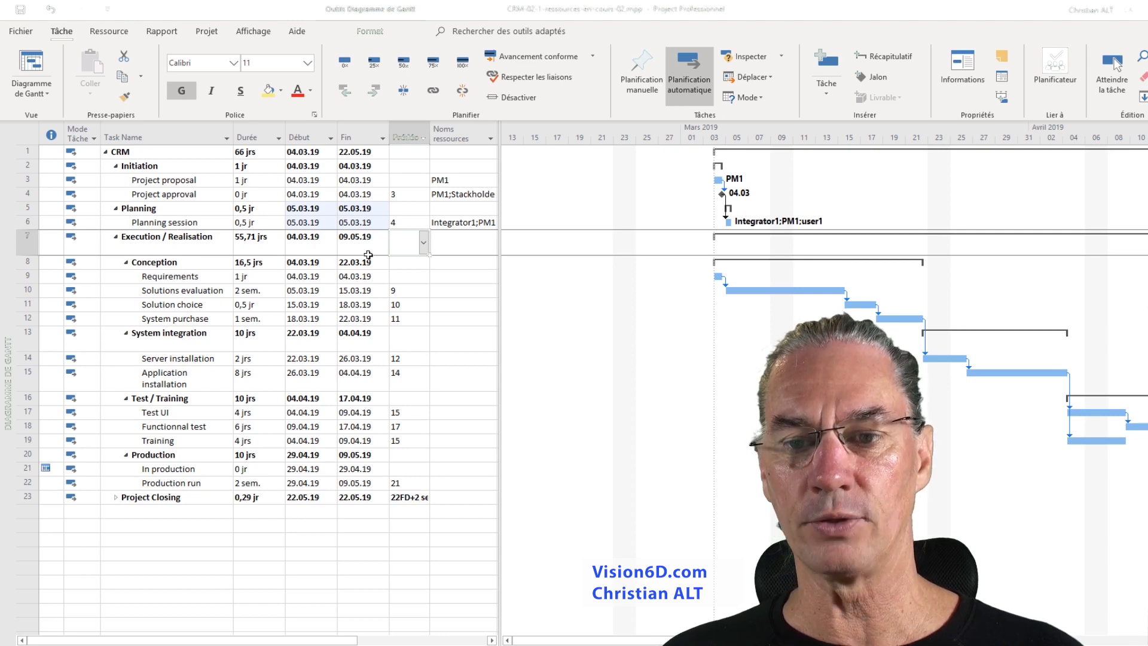
type("6")
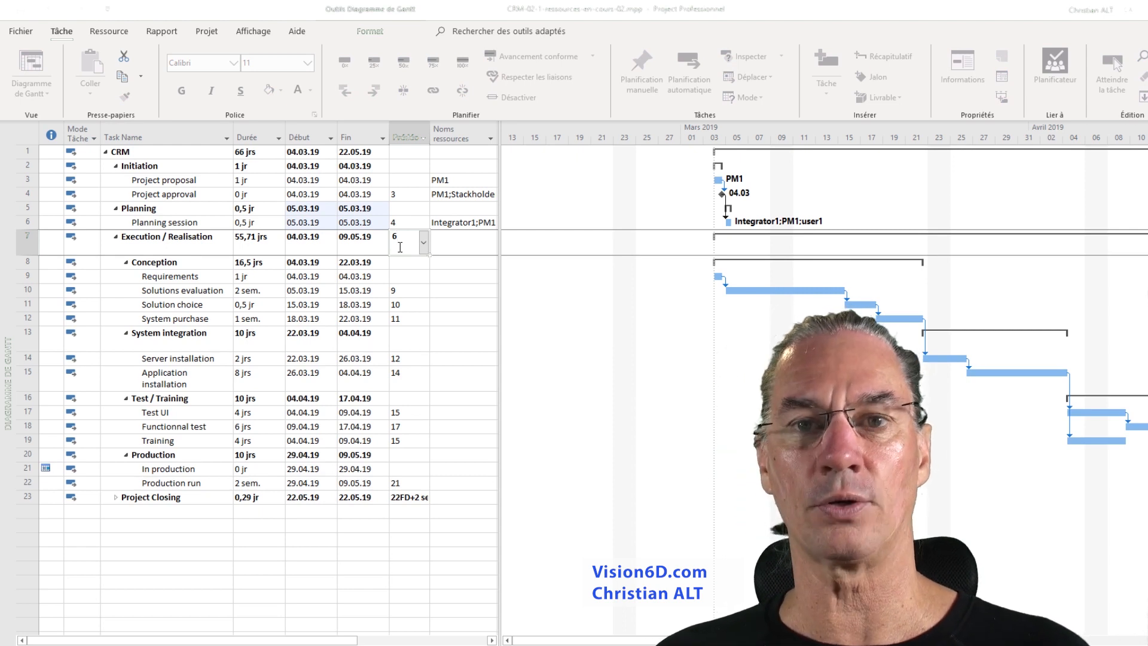
key("Return")
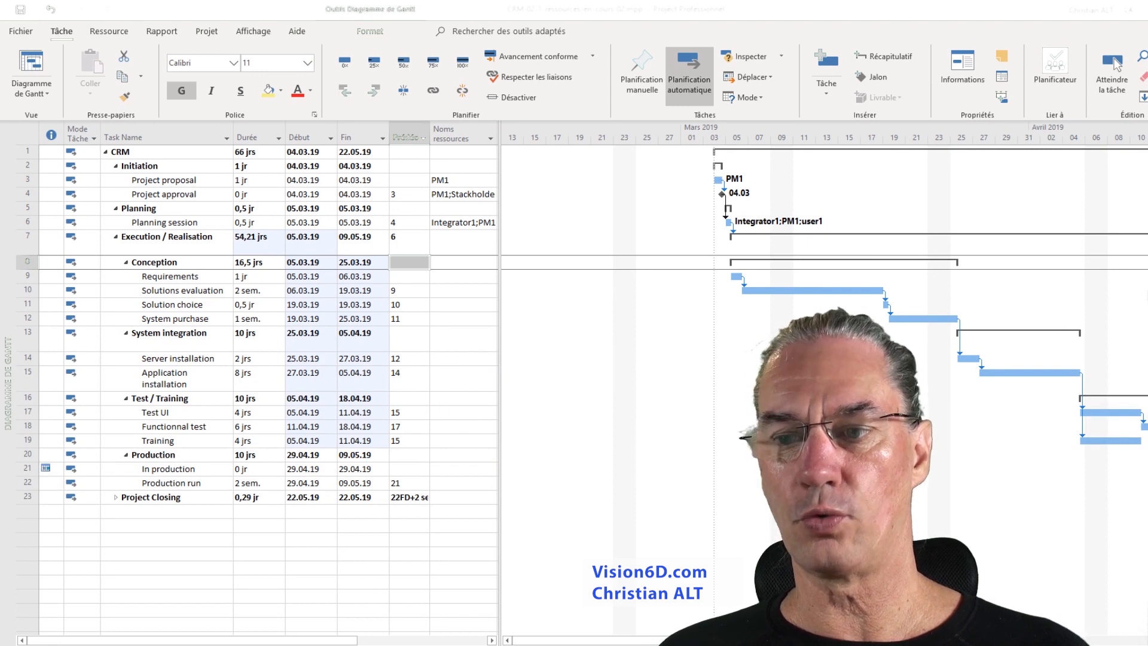
- Fit the entire project into the Gantt chart's timescale
left_click(1113, 58)
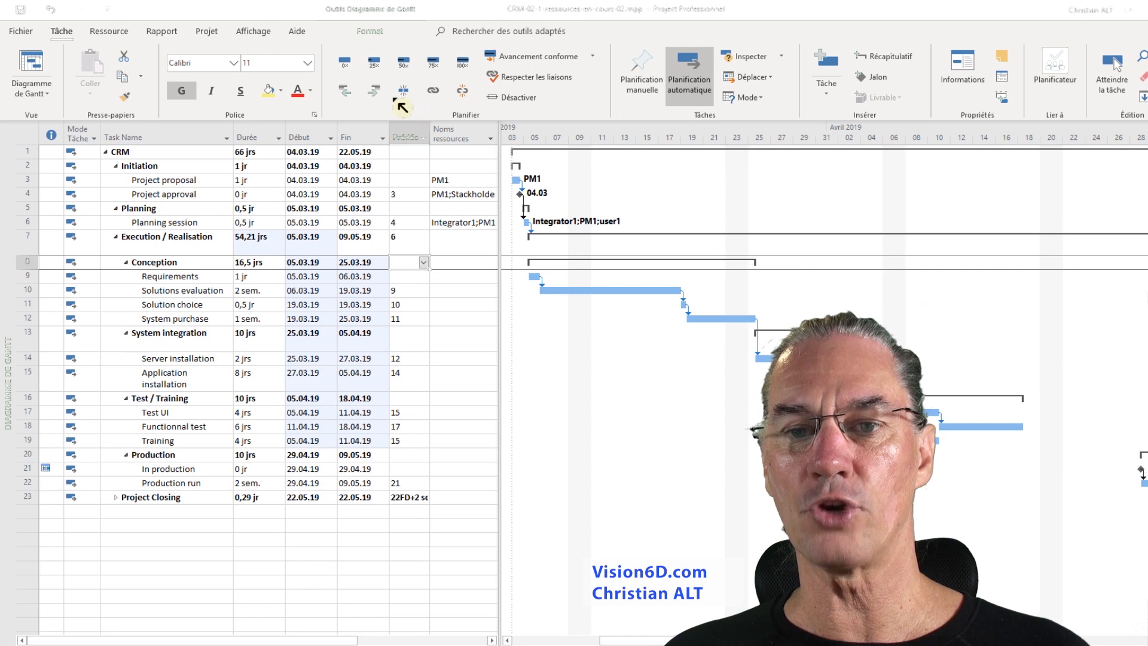
left_click(254, 32)
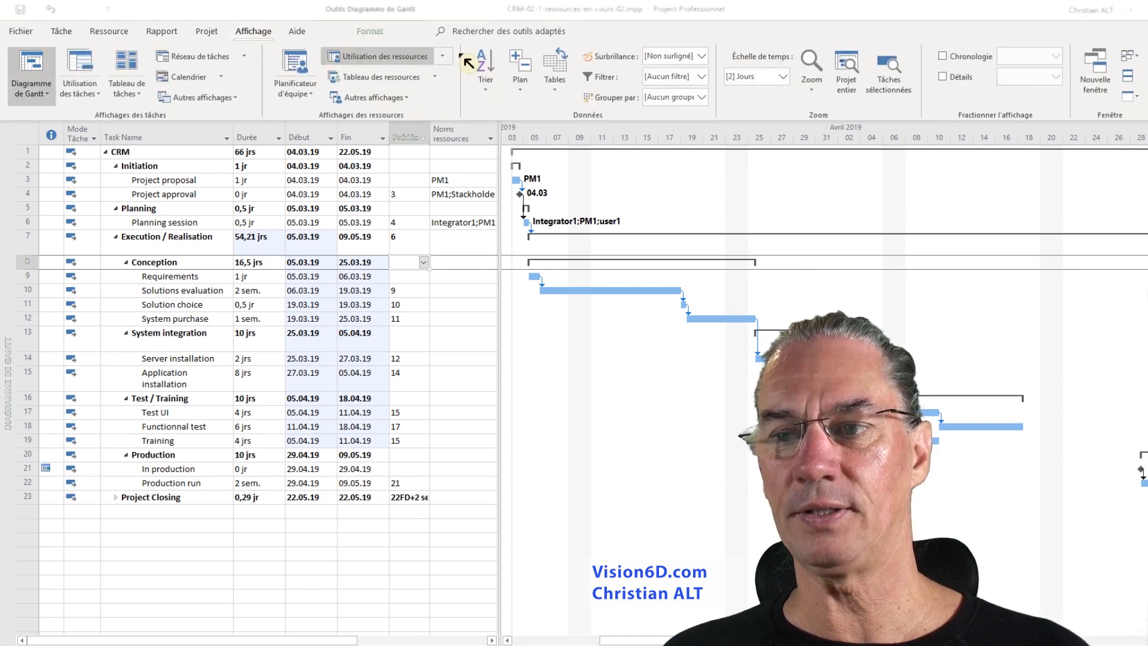
left_click(859, 74)
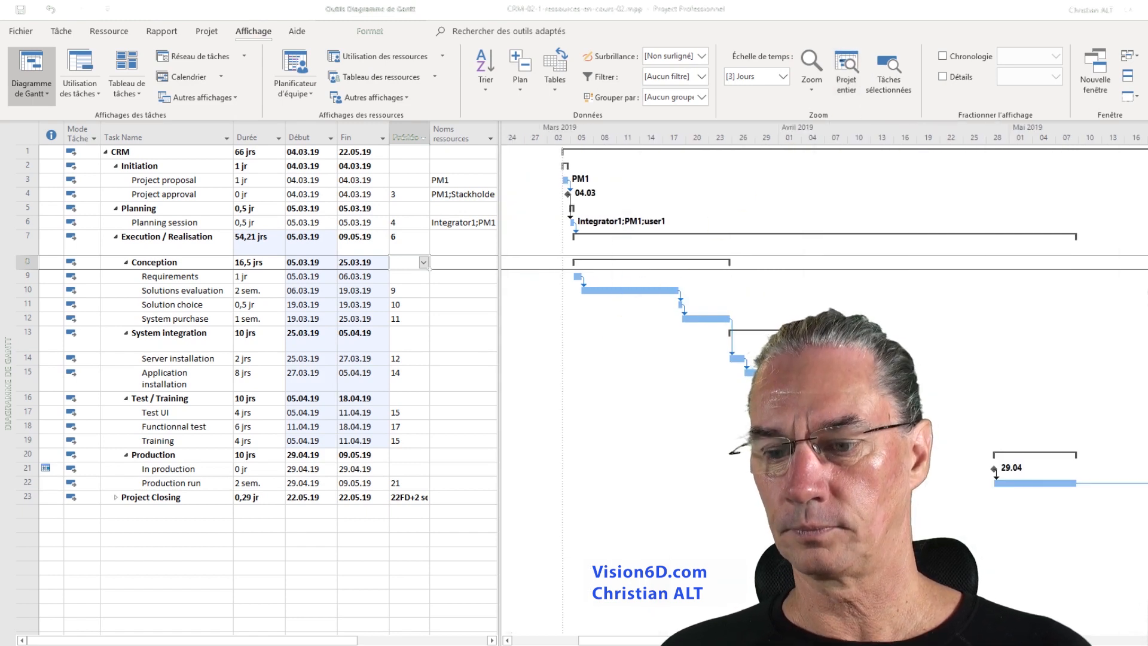
scroll(823, 383, "right", 2)
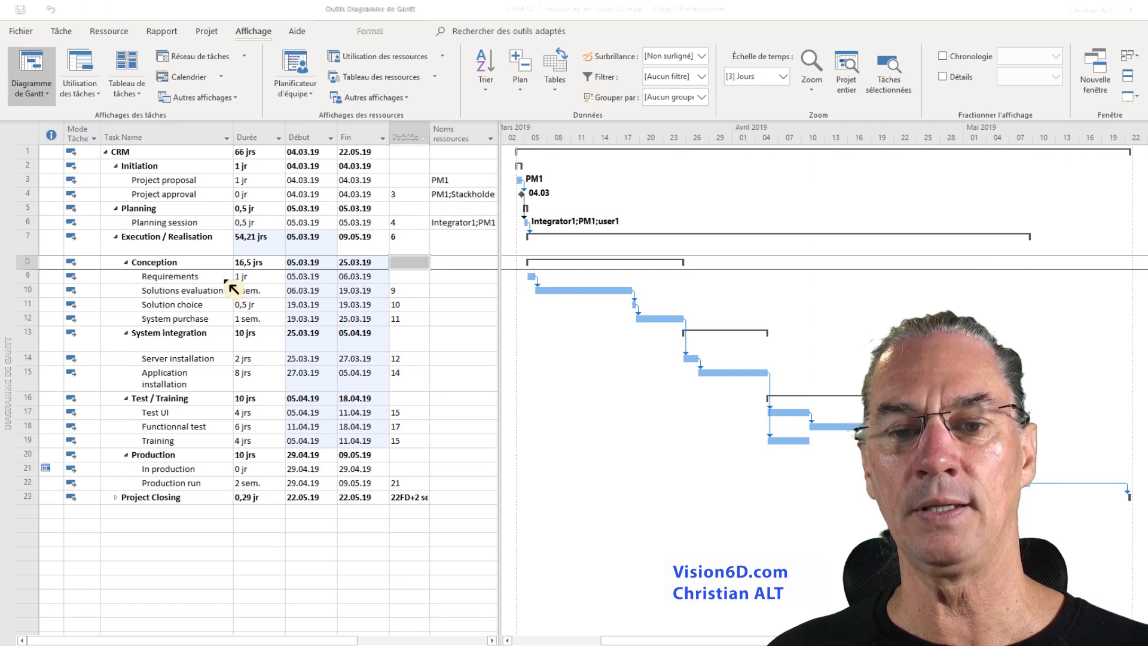
- Assign accountant1, Integrator1, PM1 and user1 to the Requirements task
left_click(475, 277)
left_click(491, 277)
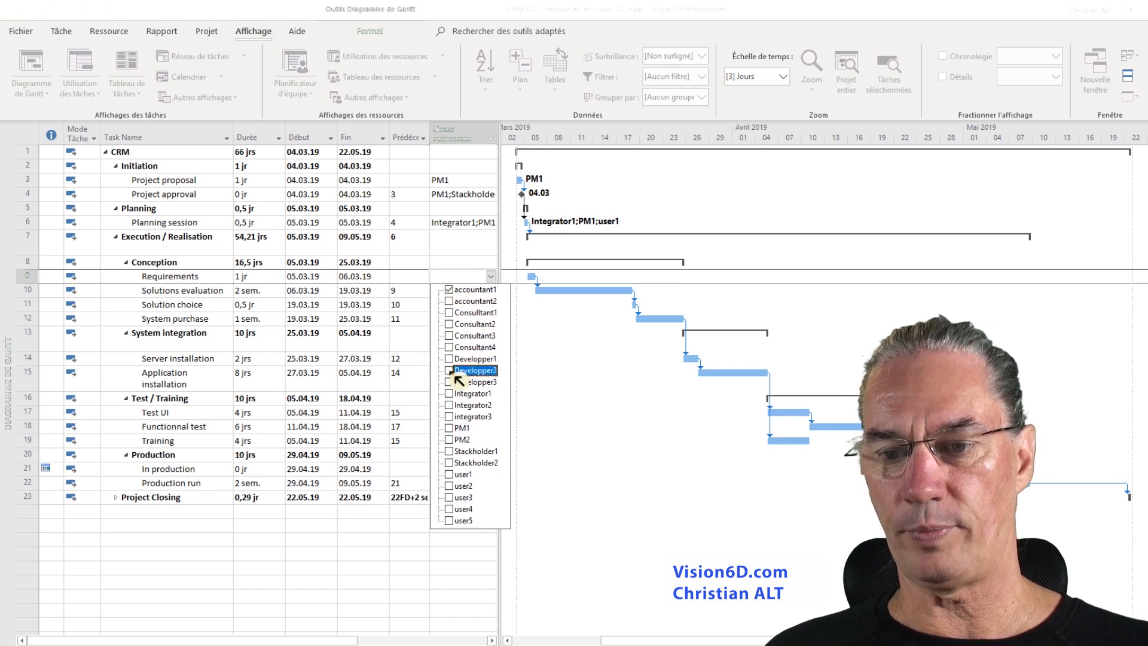
left_click(456, 398)
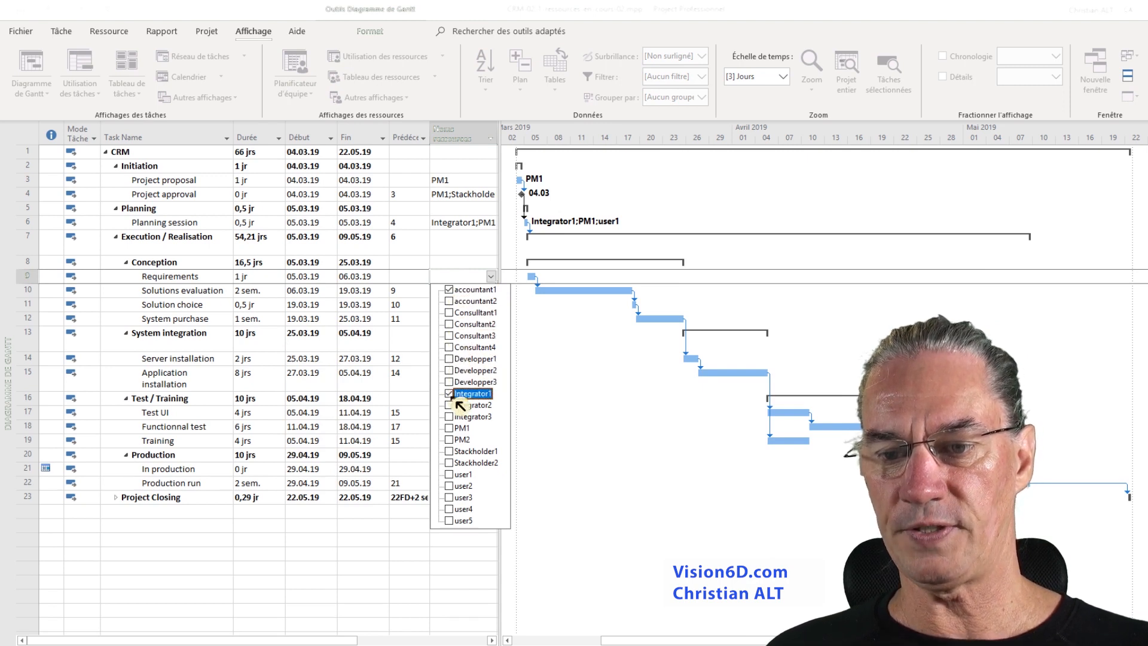
left_click(454, 428)
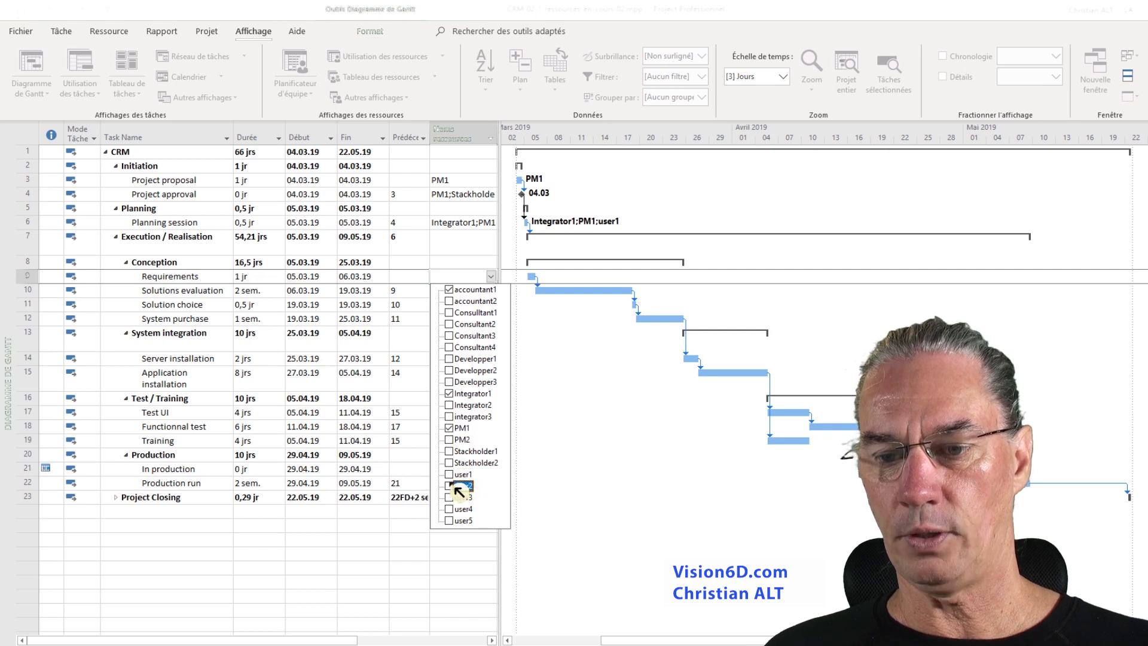
left_click(456, 476)
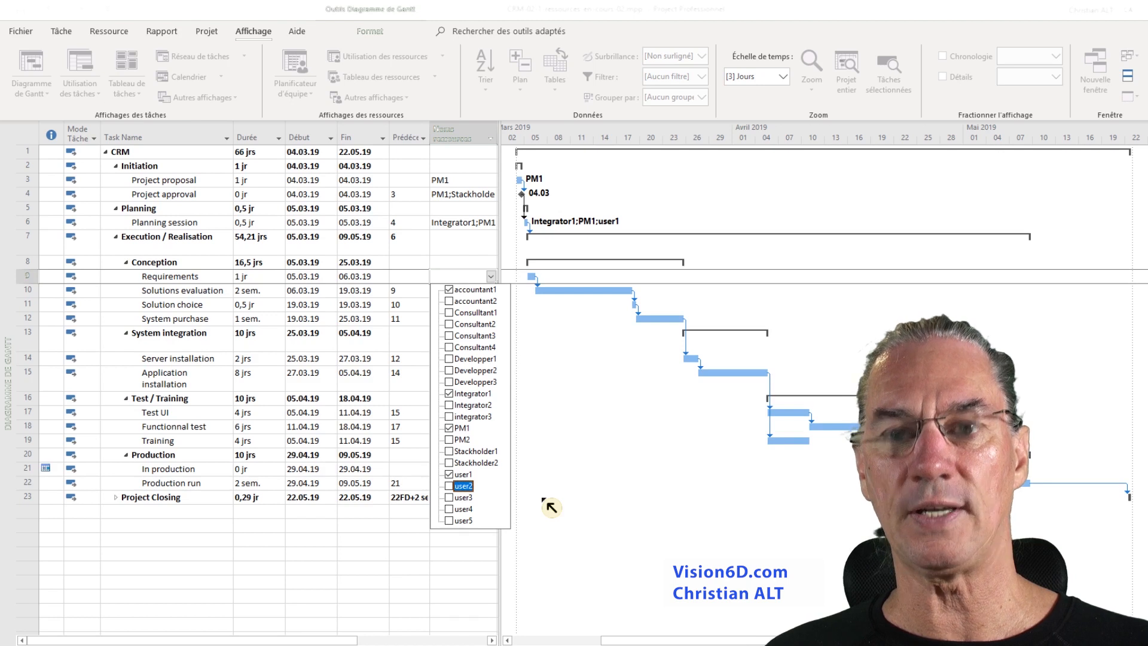
left_click(551, 507)
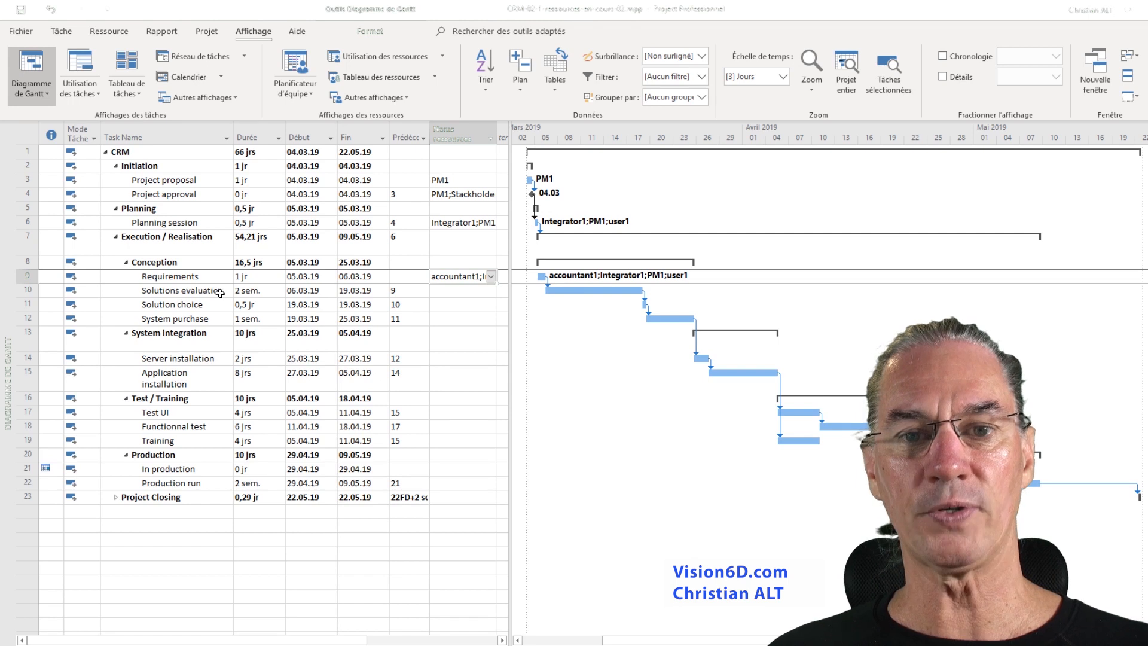
- Open the Assign Resources dialog for the Solutions evaluation task and assign accountant1 and Integrator1
left_click(120, 36)
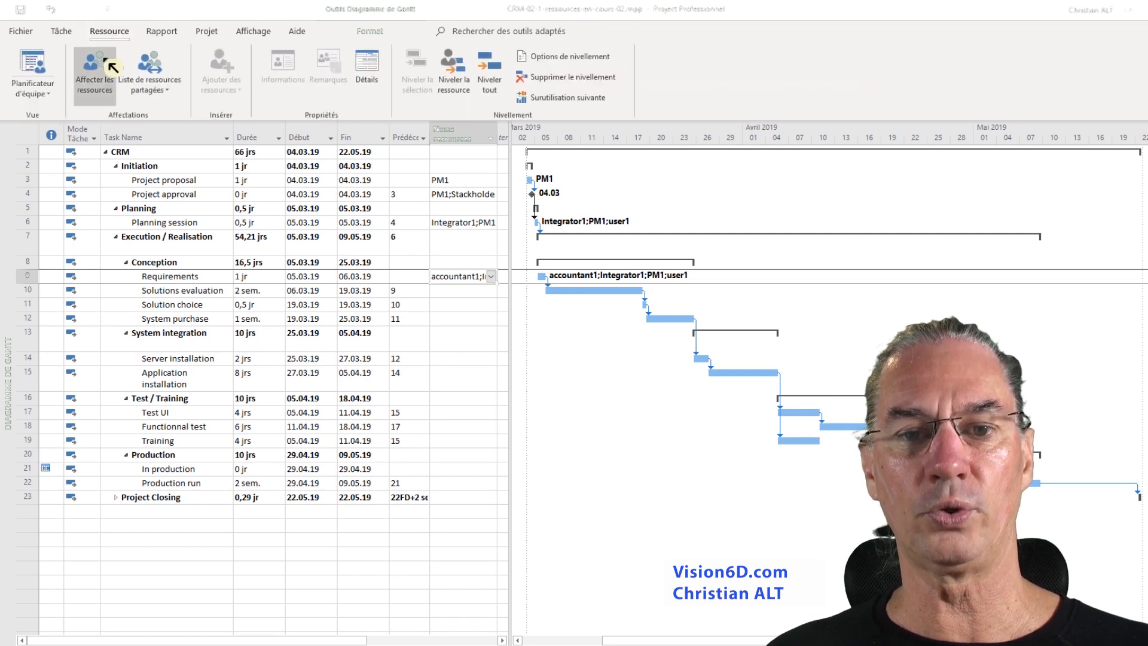
left_click(192, 292)
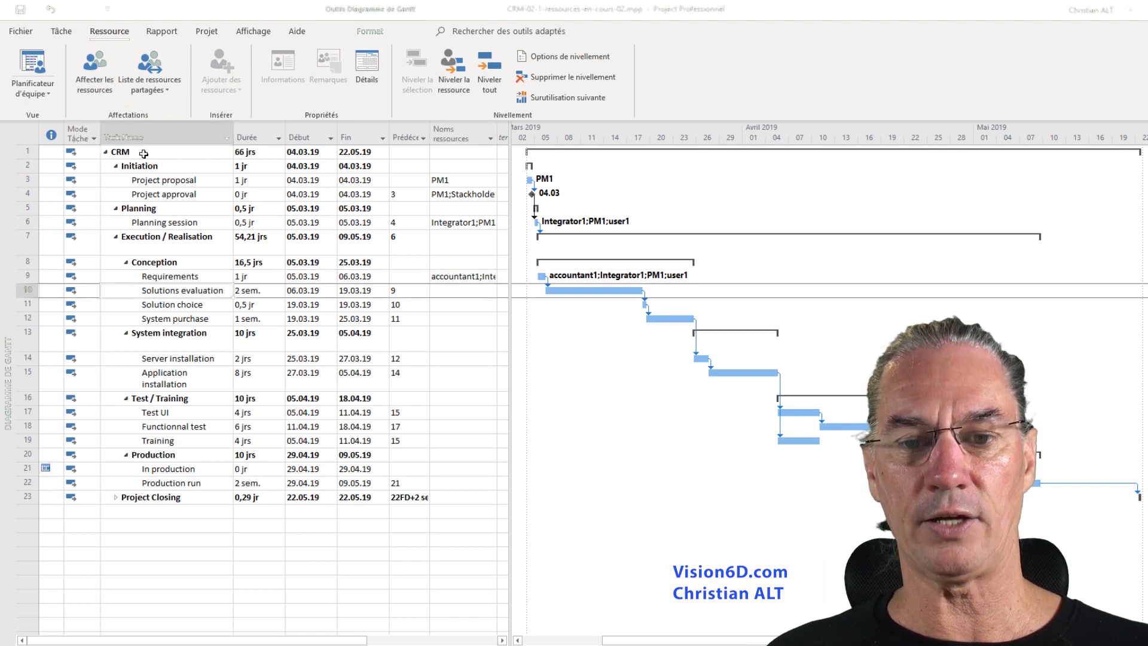
left_click(105, 78)
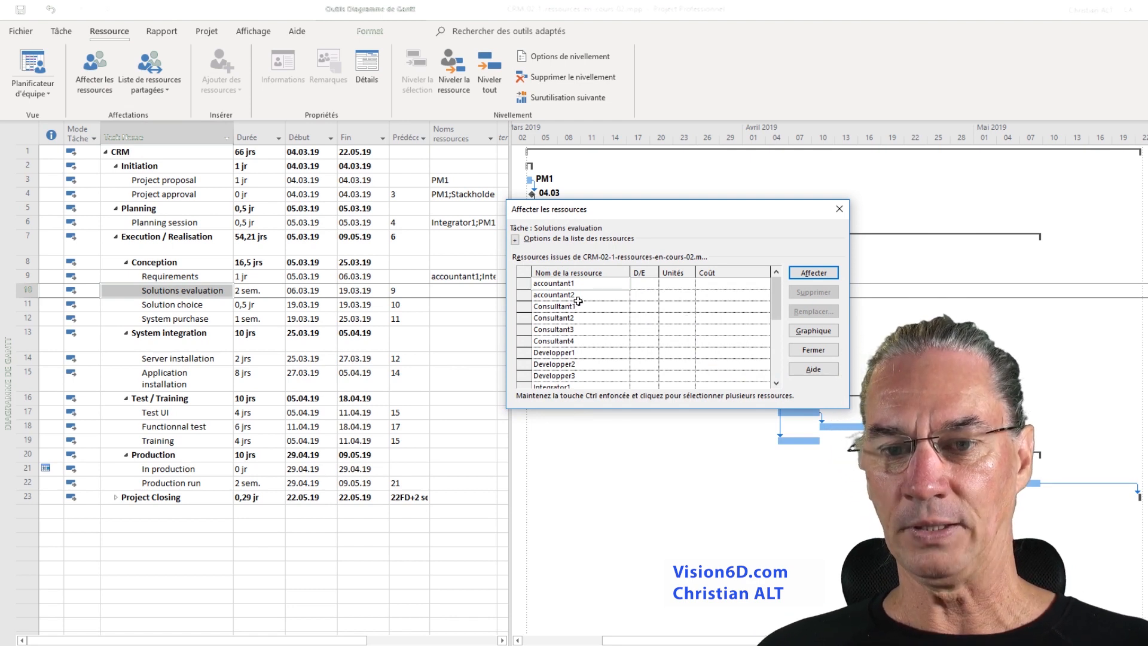
left_click(821, 279)
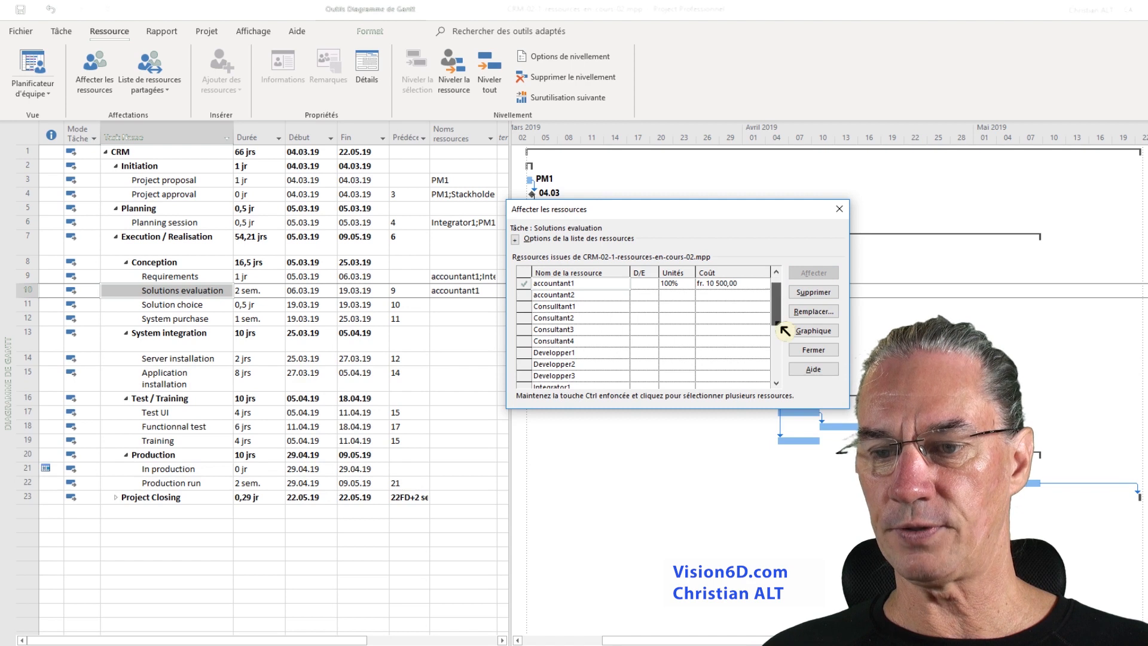
scroll(777, 327, "down", 2)
left_click(558, 319)
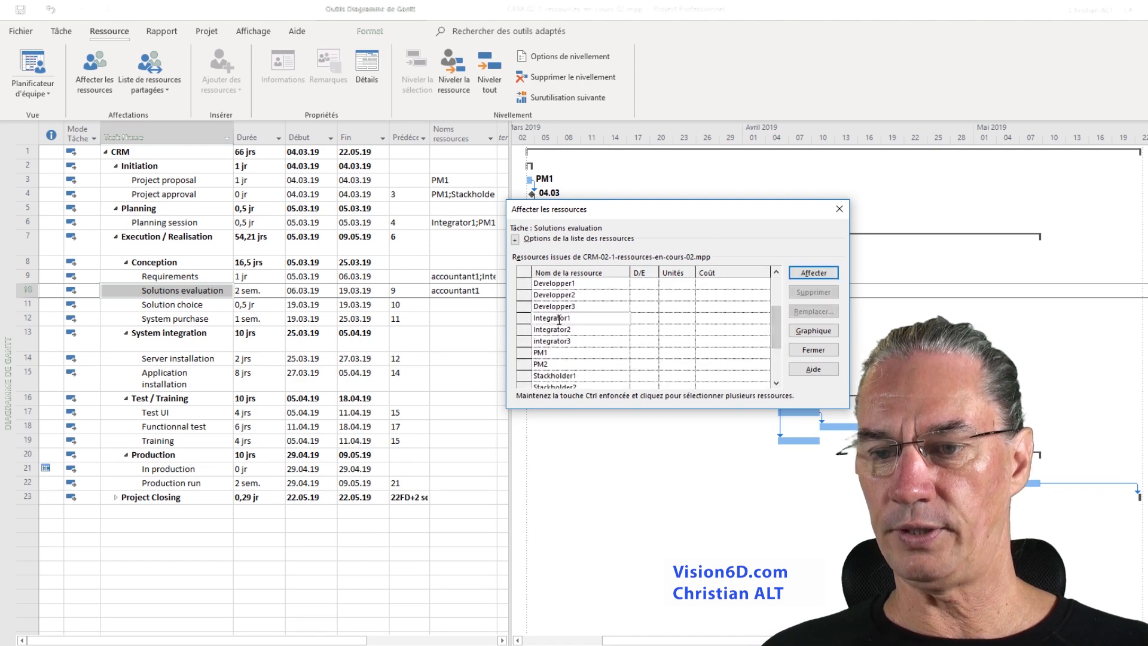
left_click(813, 273)
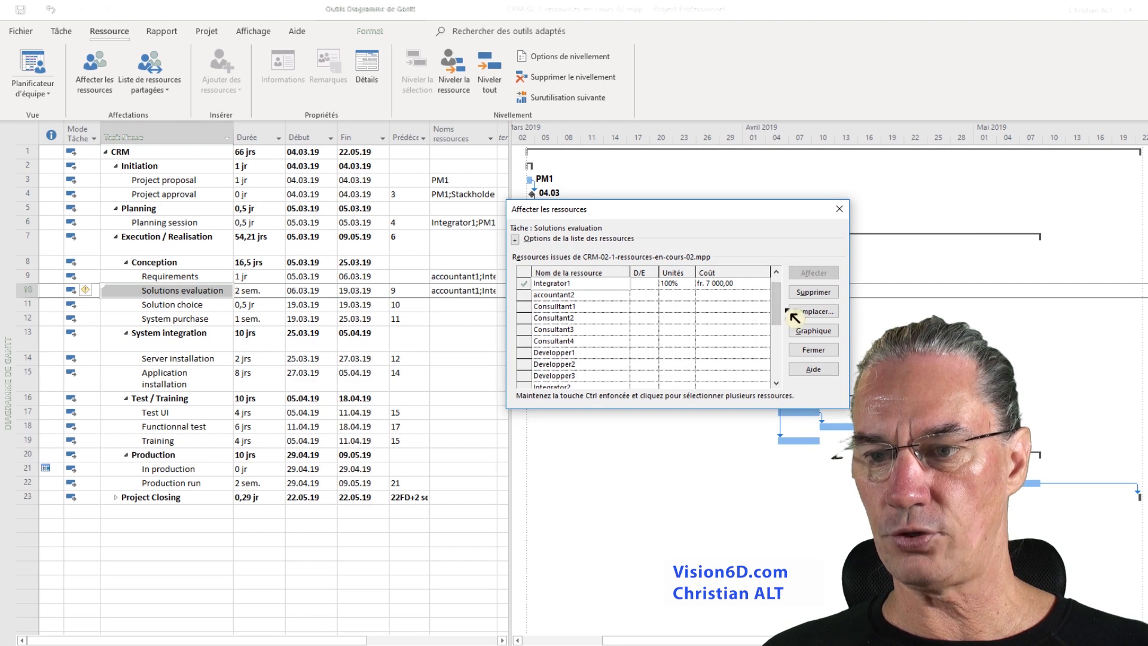
- Assign PM1 and user1 as well to the Solutions evaluation task and close the Assign Resources dialog
left_click_drag(780, 316, 779, 355)
left_click(558, 318)
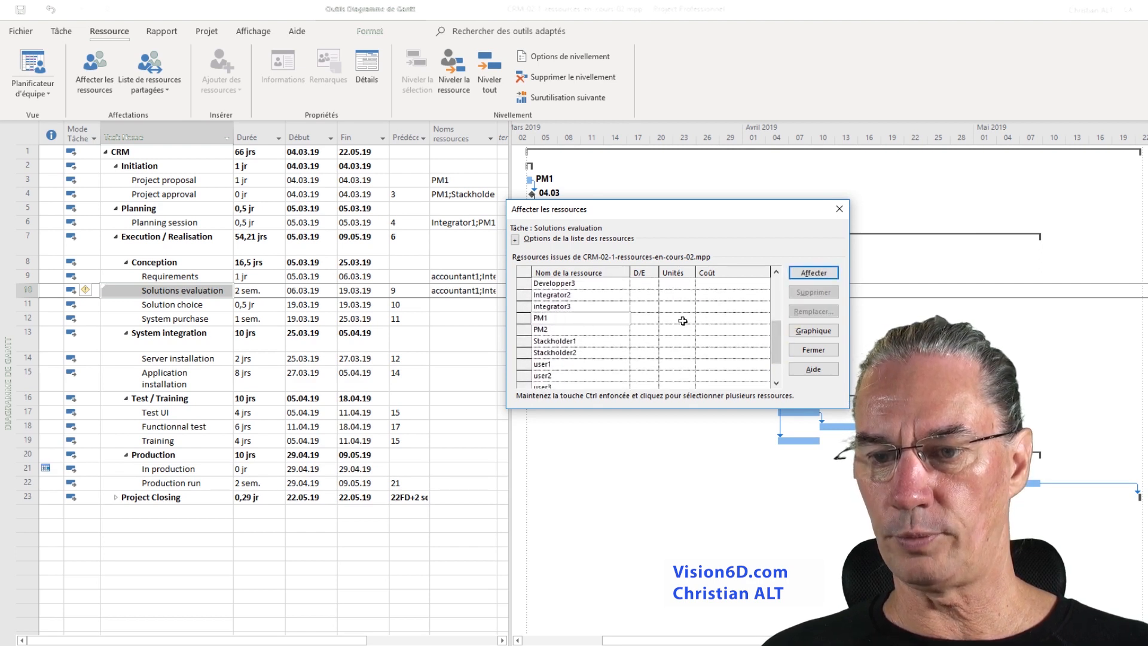
left_click(828, 275)
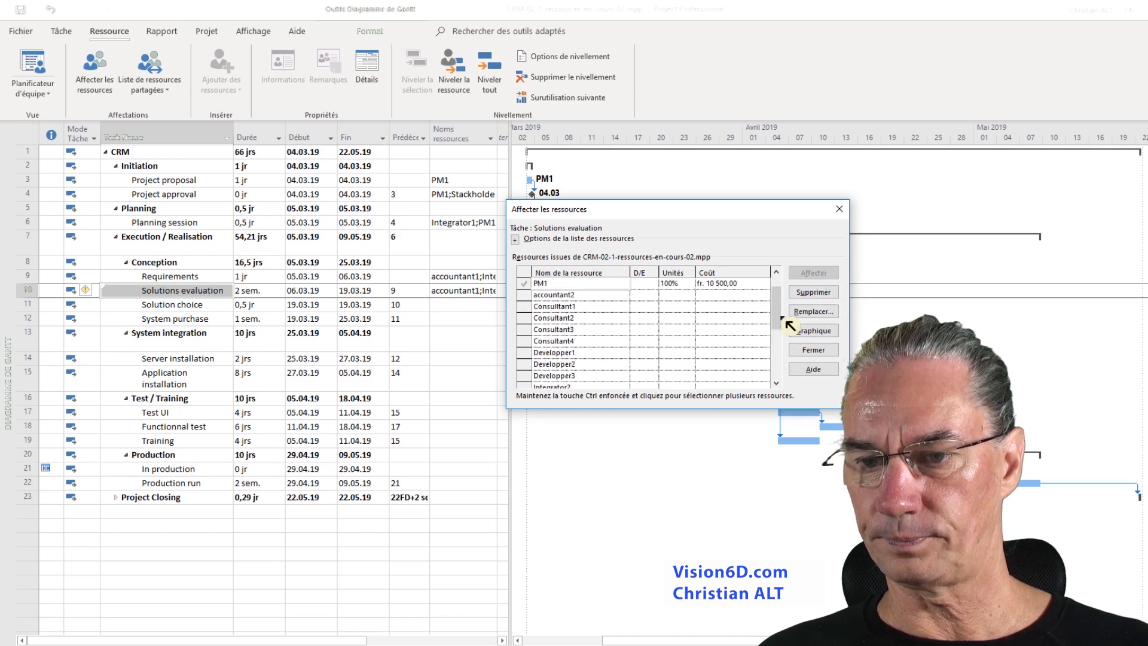
left_click_drag(785, 323, 776, 370)
left_click(575, 341)
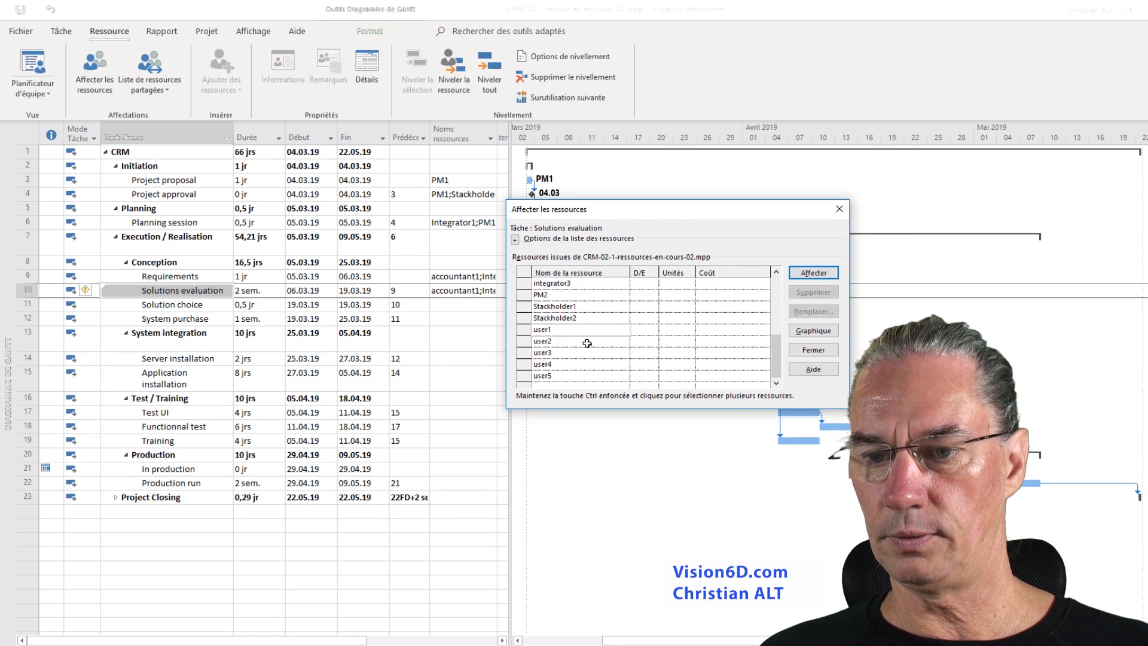
left_click(558, 331)
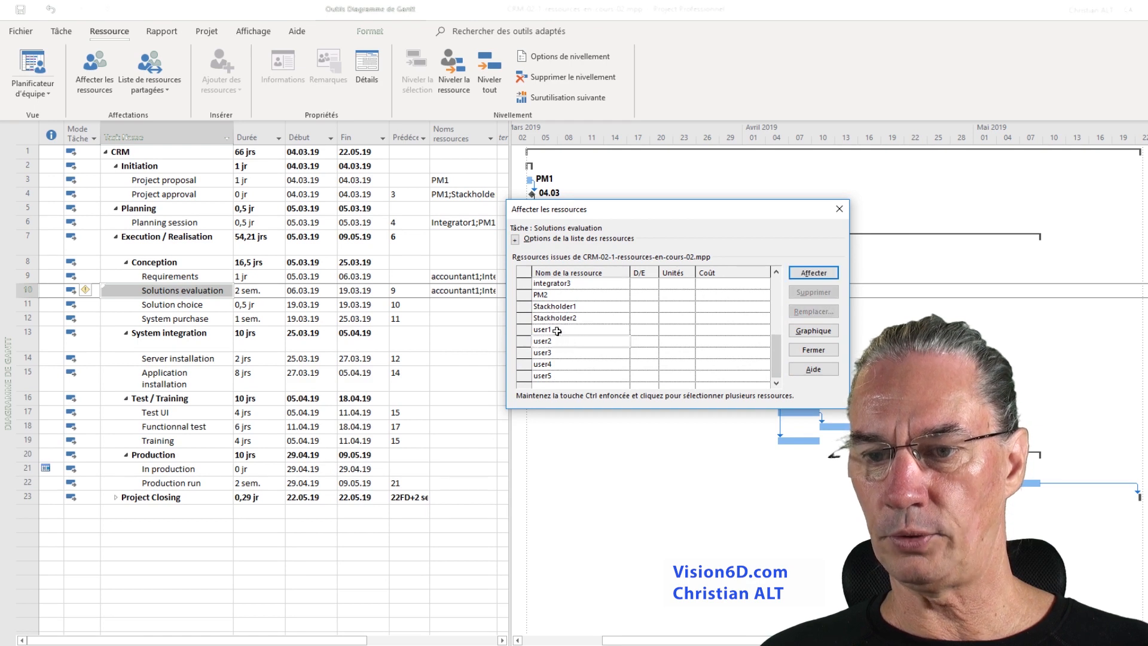
left_click(816, 275)
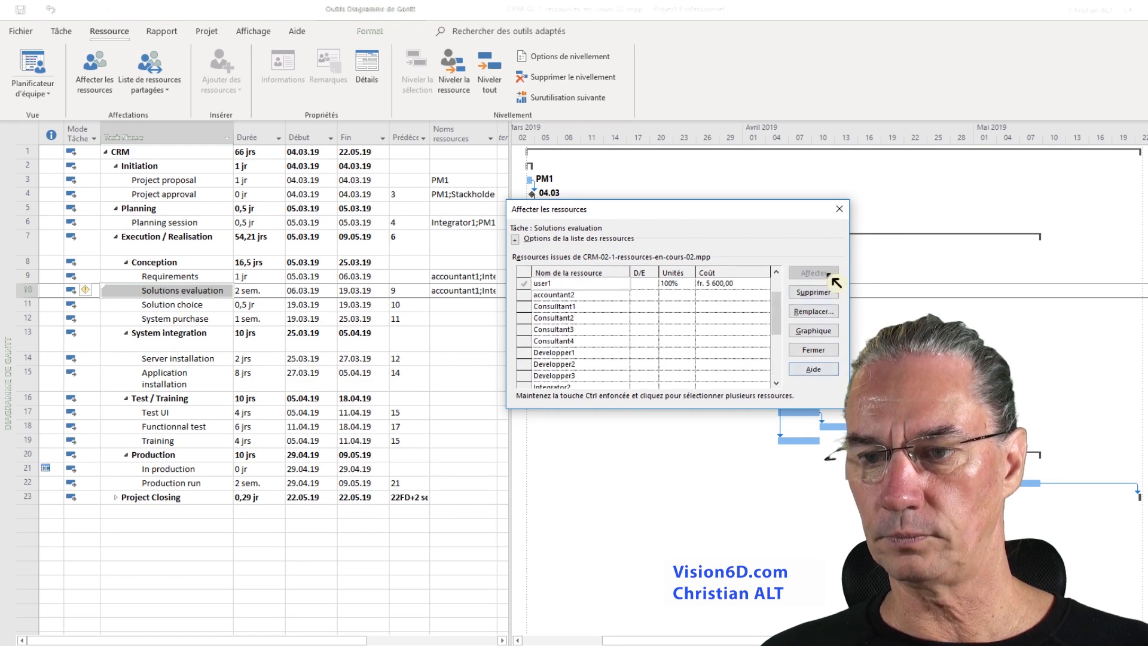
left_click(839, 208)
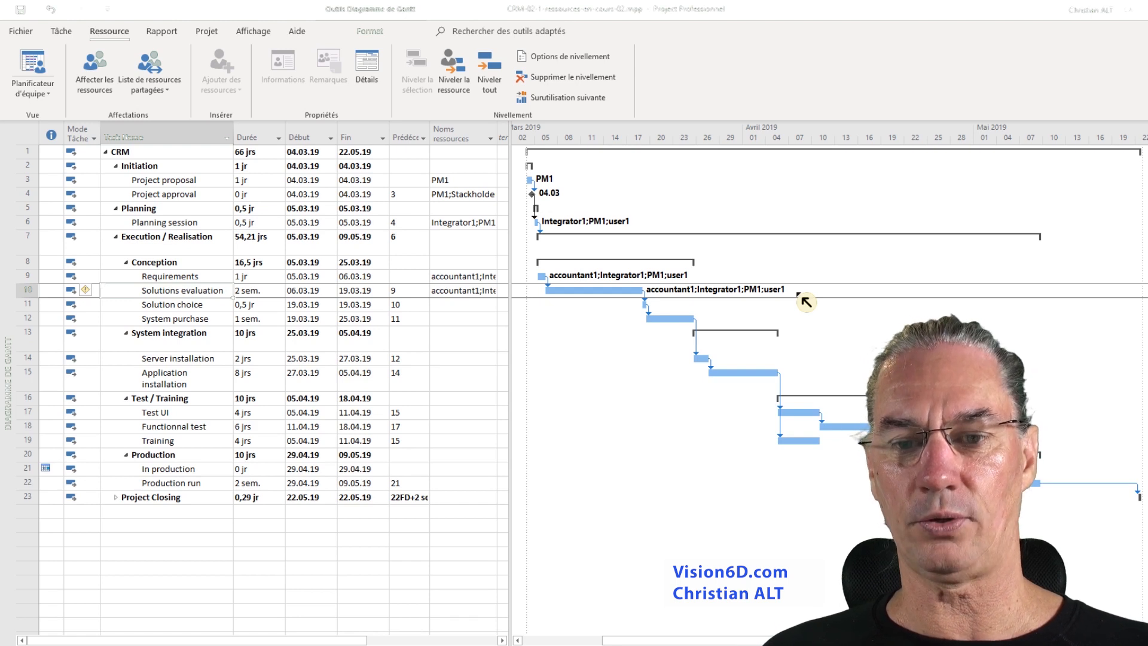
- Assign PM1, Stackholder1 and user1 to the Solution choice task
left_click(446, 304)
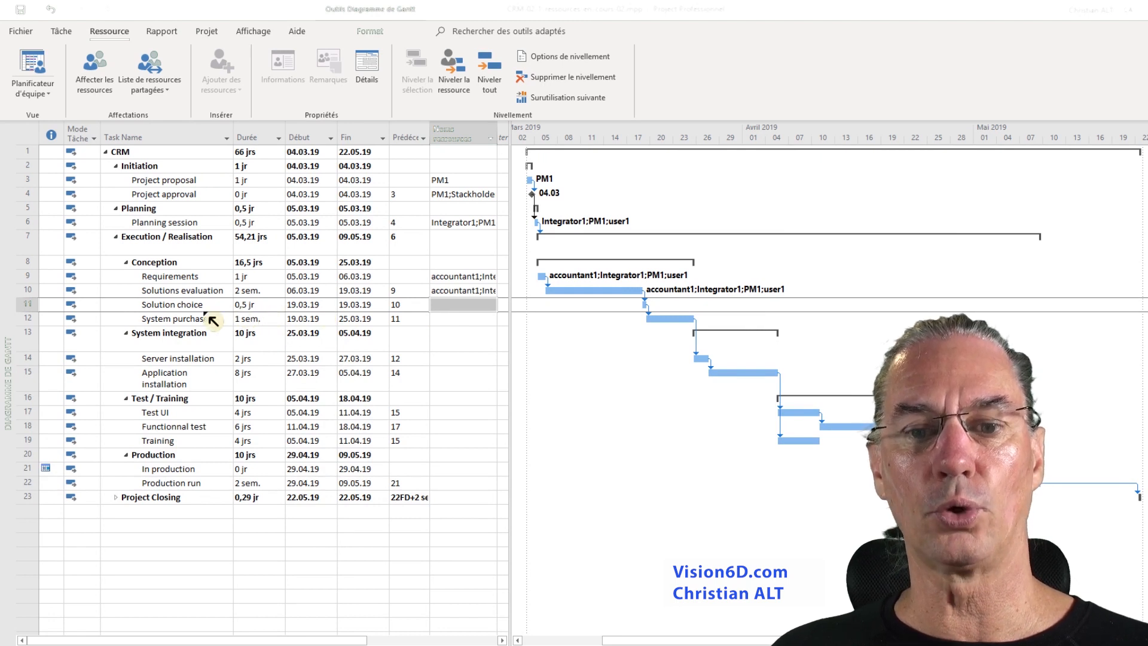
left_click(491, 306)
left_click(490, 305)
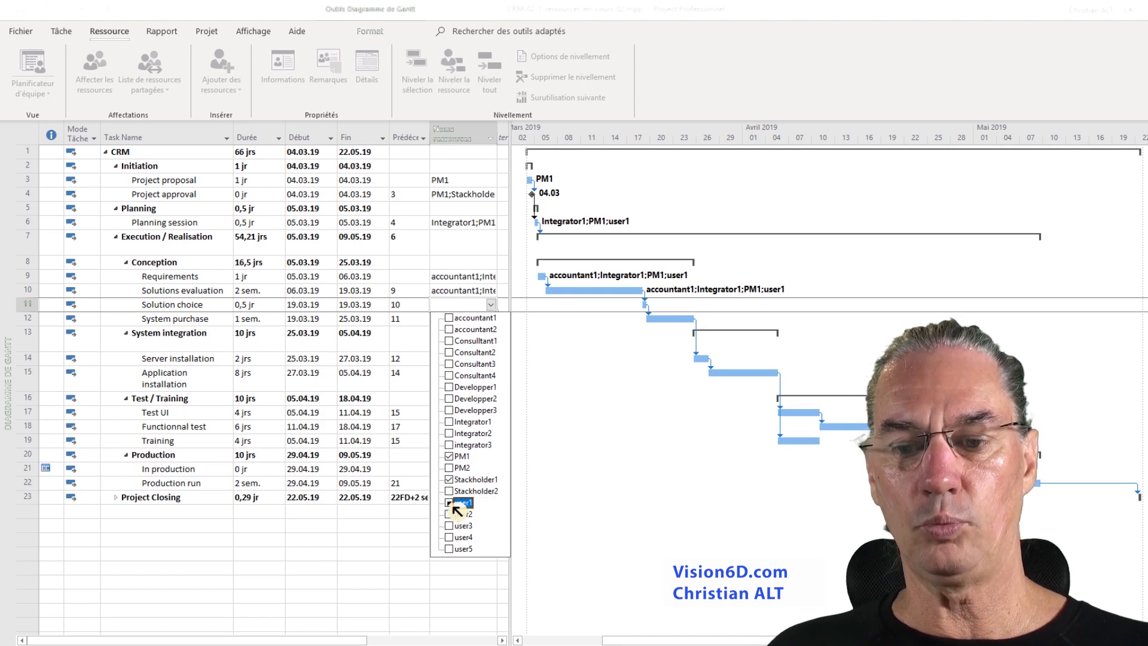
left_click(450, 503)
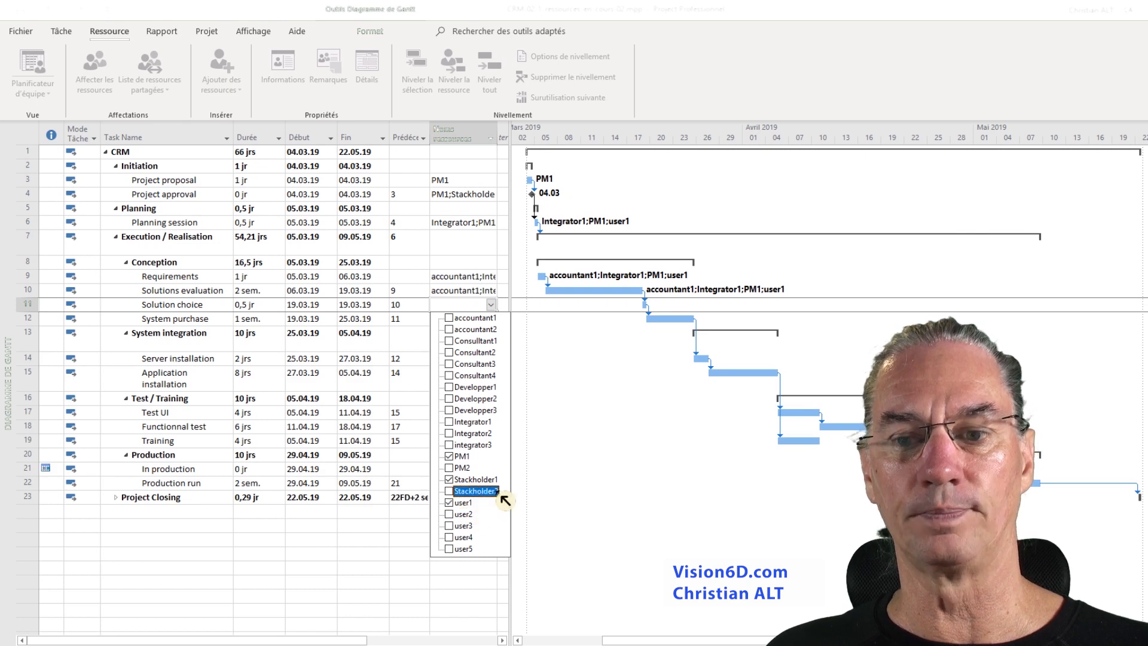
left_click(505, 303)
- Assign accountant1 and Stackholder1 to the System purchase task
left_click(184, 320)
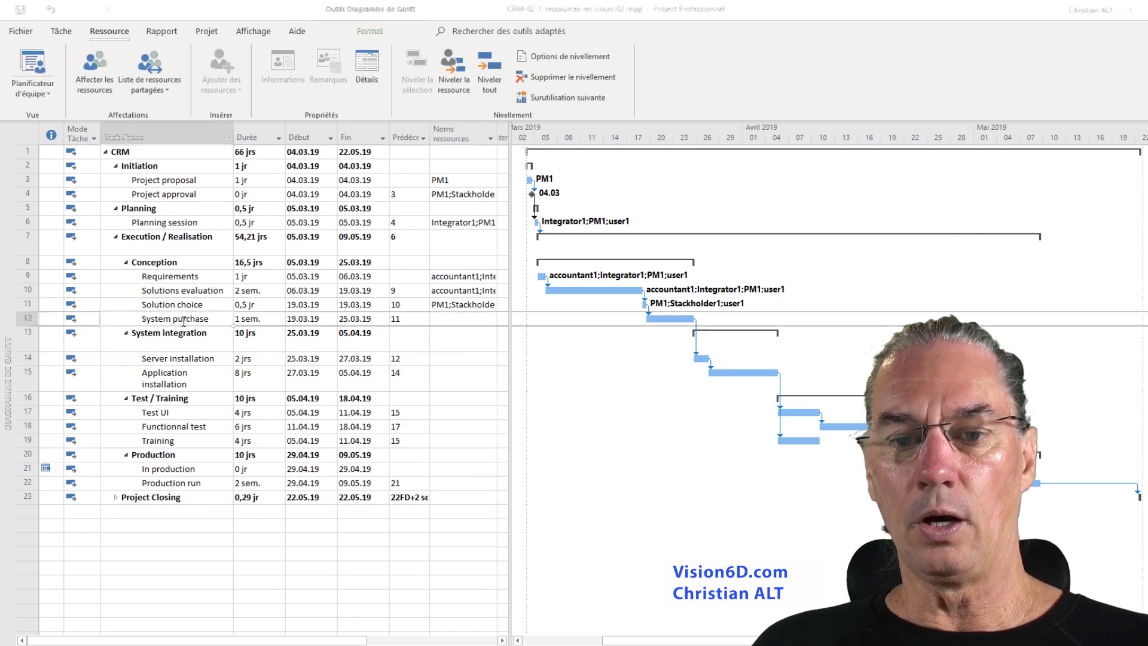
left_click(491, 321)
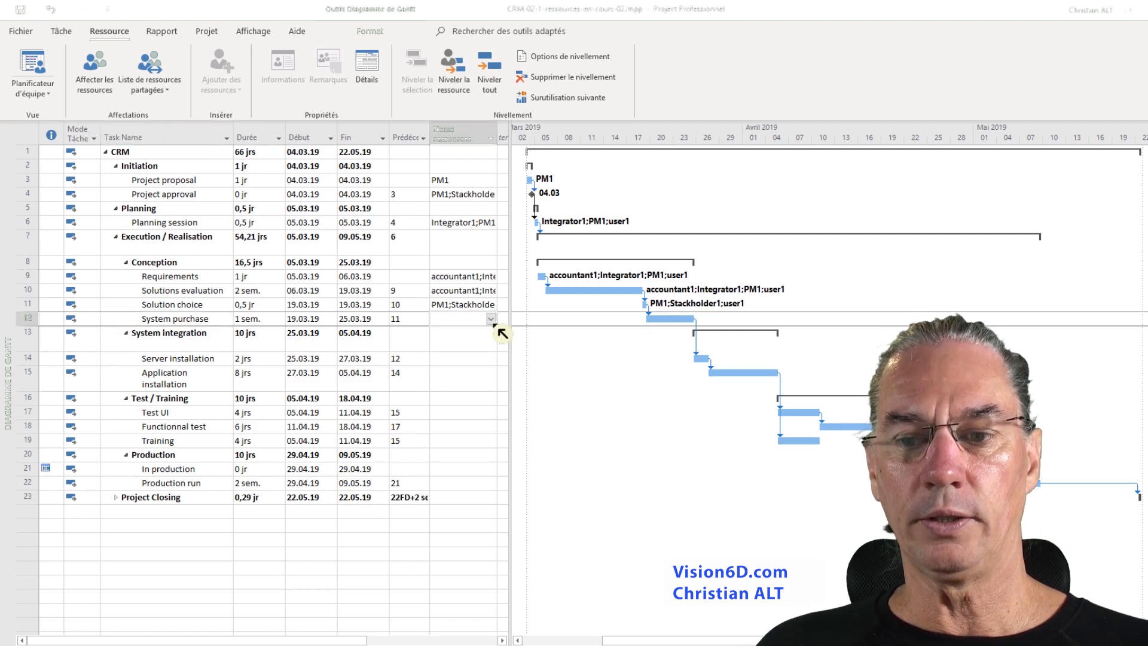
left_click(491, 318)
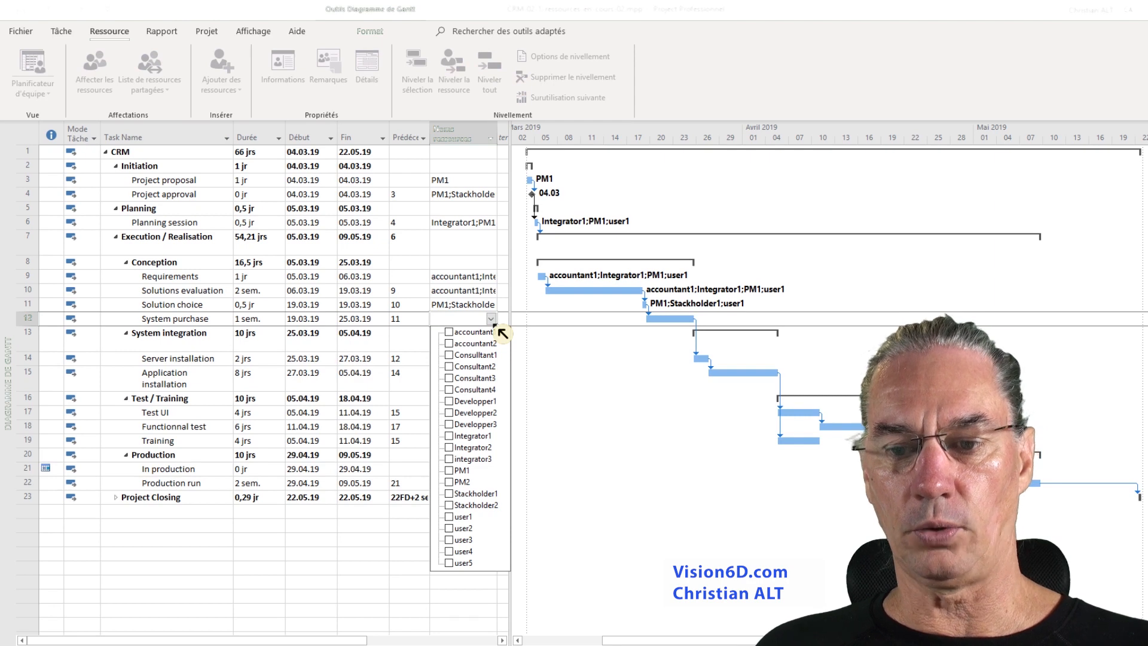
left_click(459, 333)
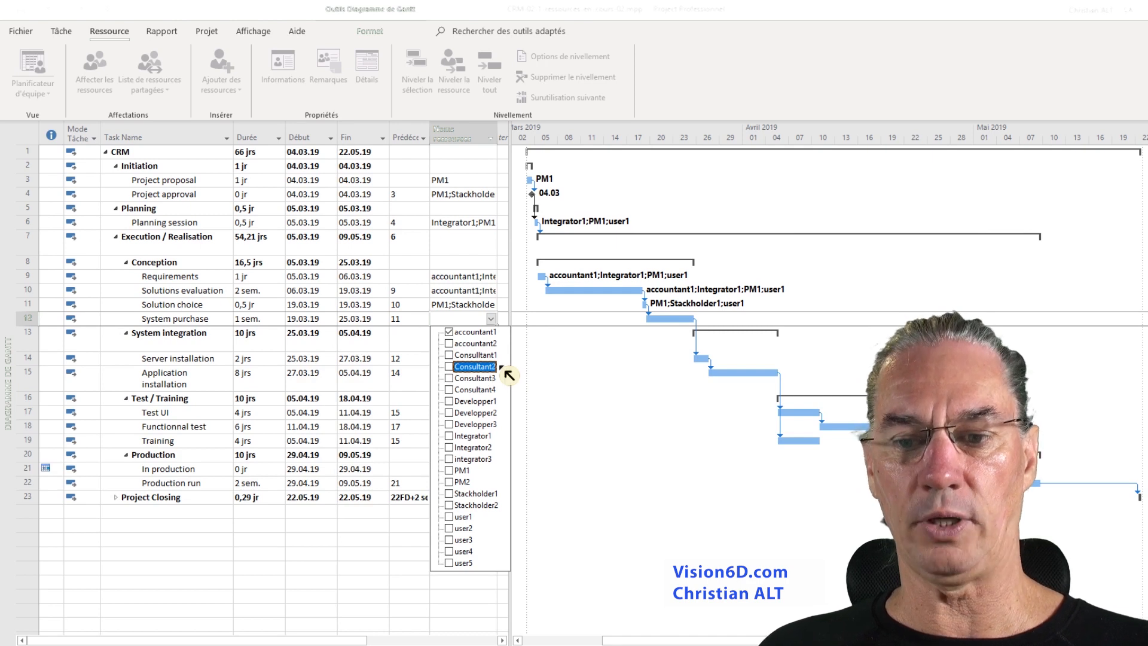
left_click(451, 494)
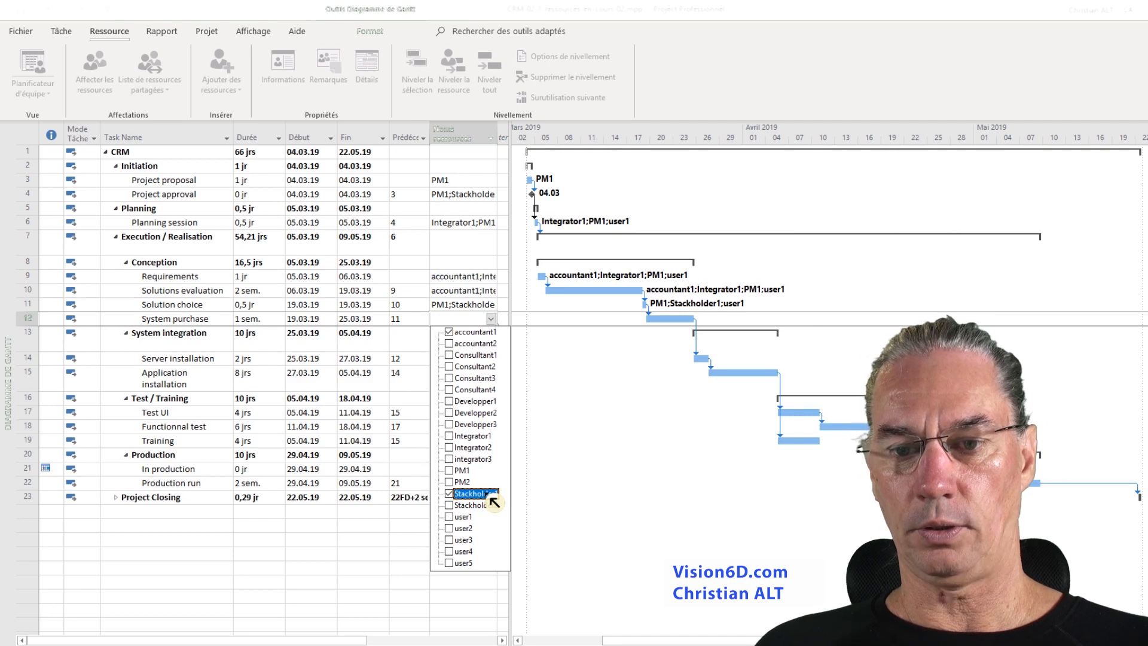
left_click(474, 593)
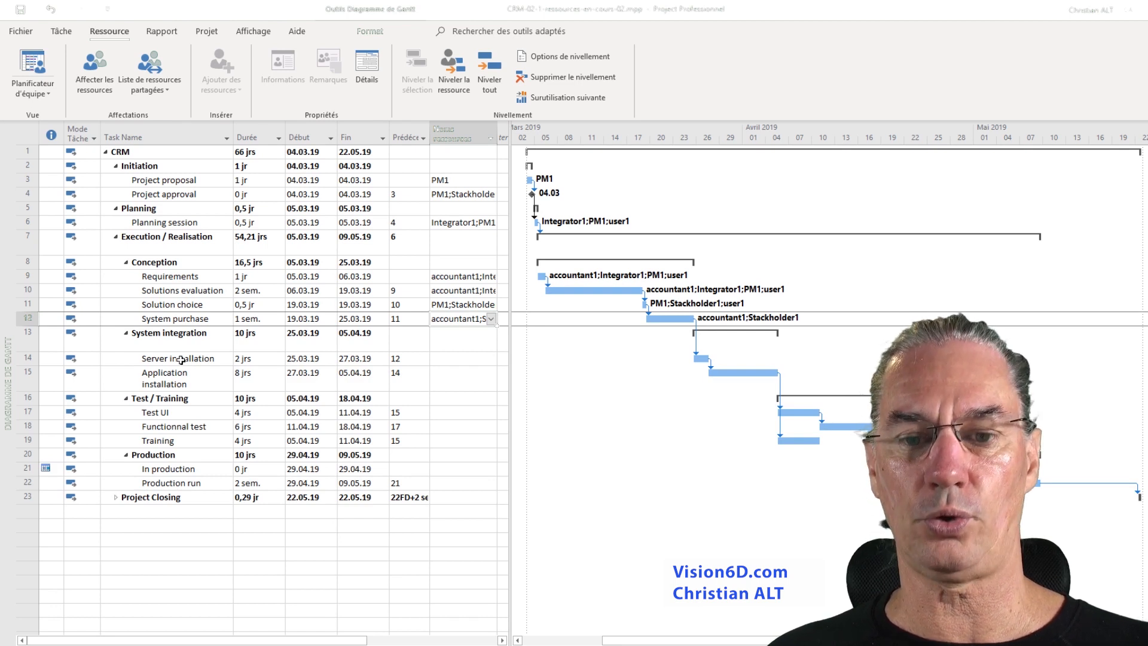
- Assign Integrator1 and Integrator2 to the Server installation task under System integration
left_click(482, 358)
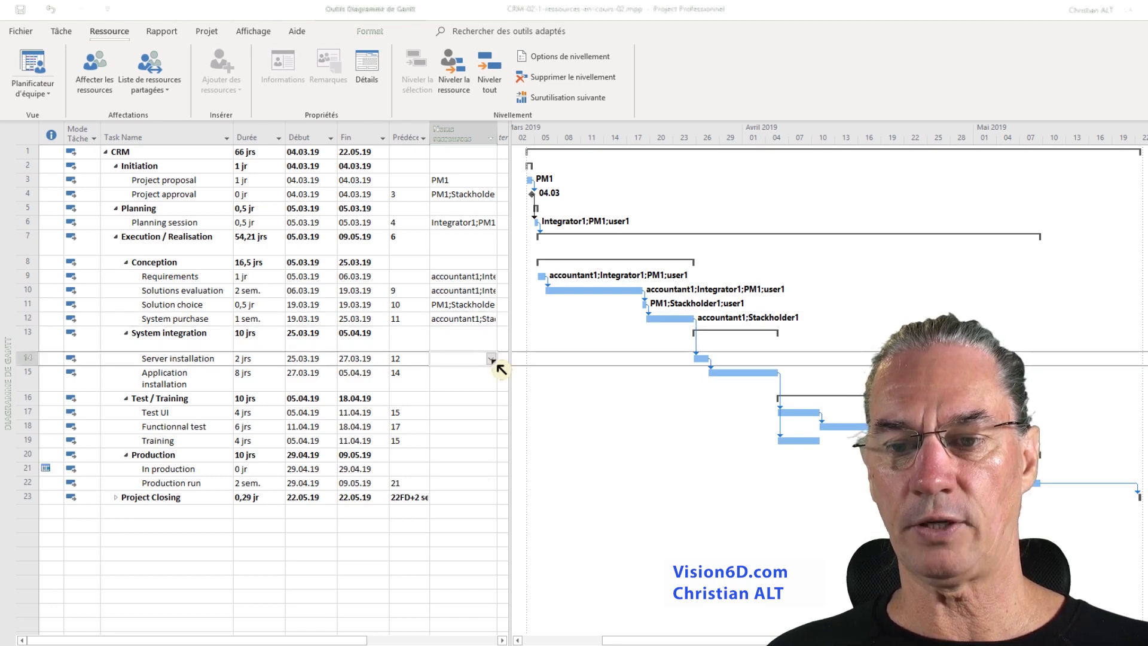
left_click(492, 359)
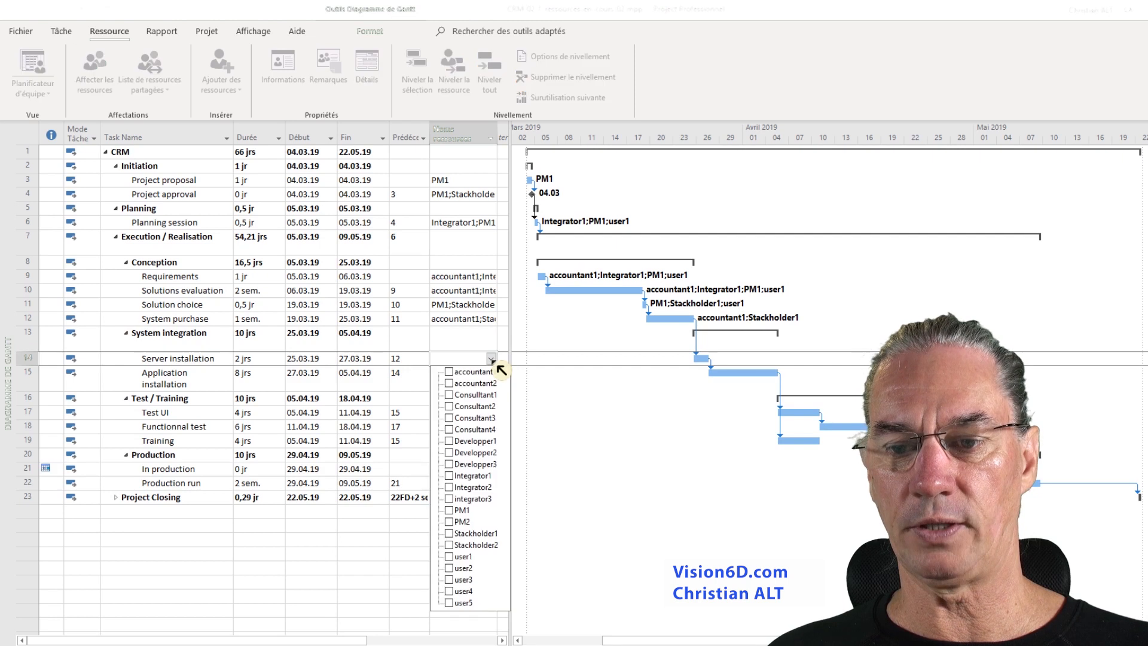
left_click(449, 475)
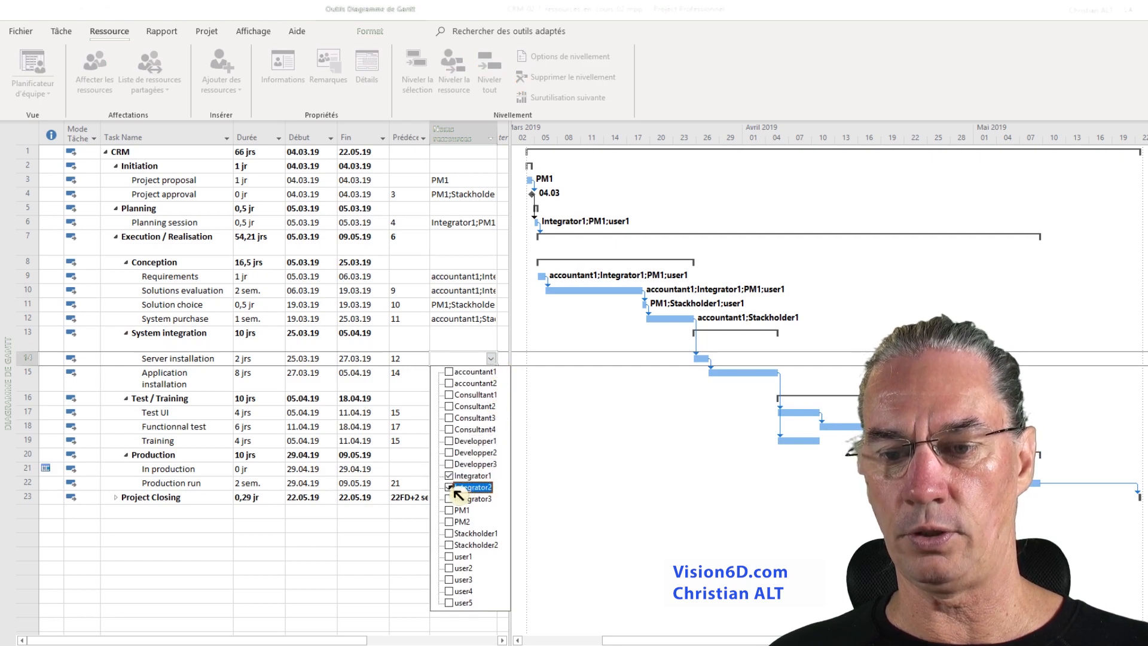
left_click(452, 487)
left_click(536, 488)
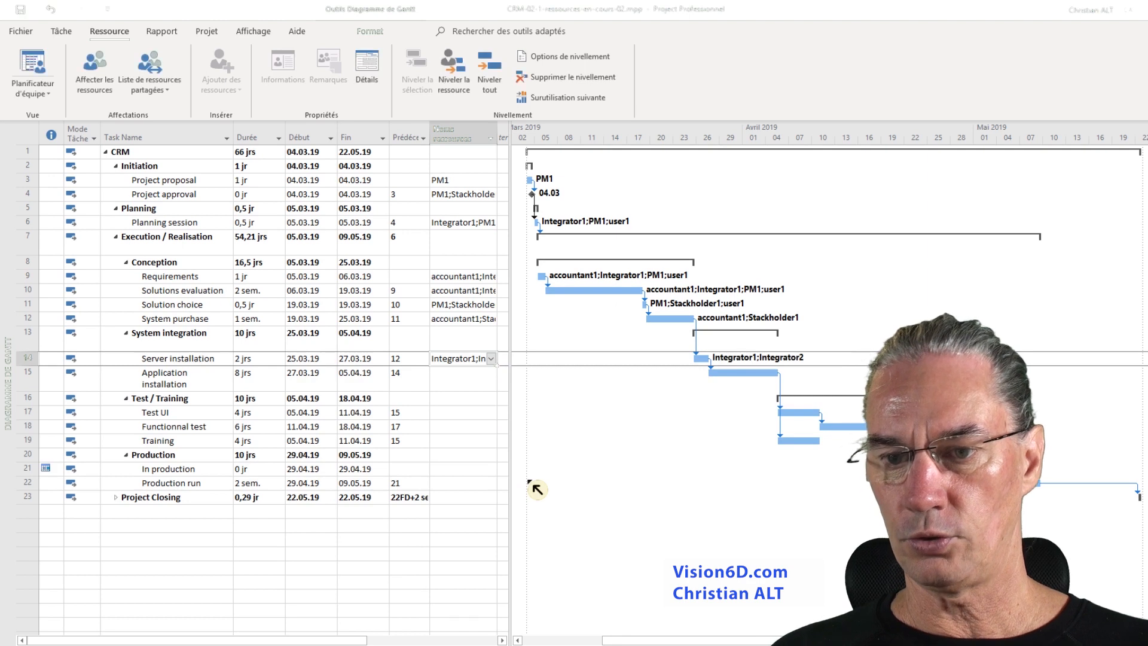
- Assign Integrator1 and Integrator2 to the Application installation task
left_click(170, 381)
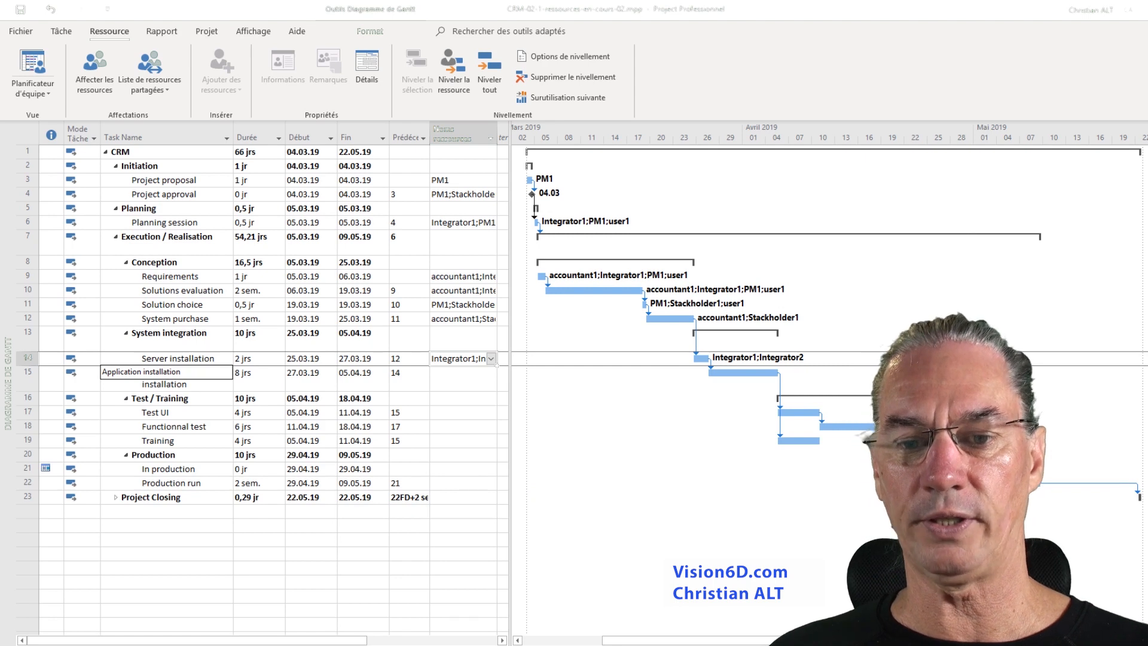
left_click(467, 379)
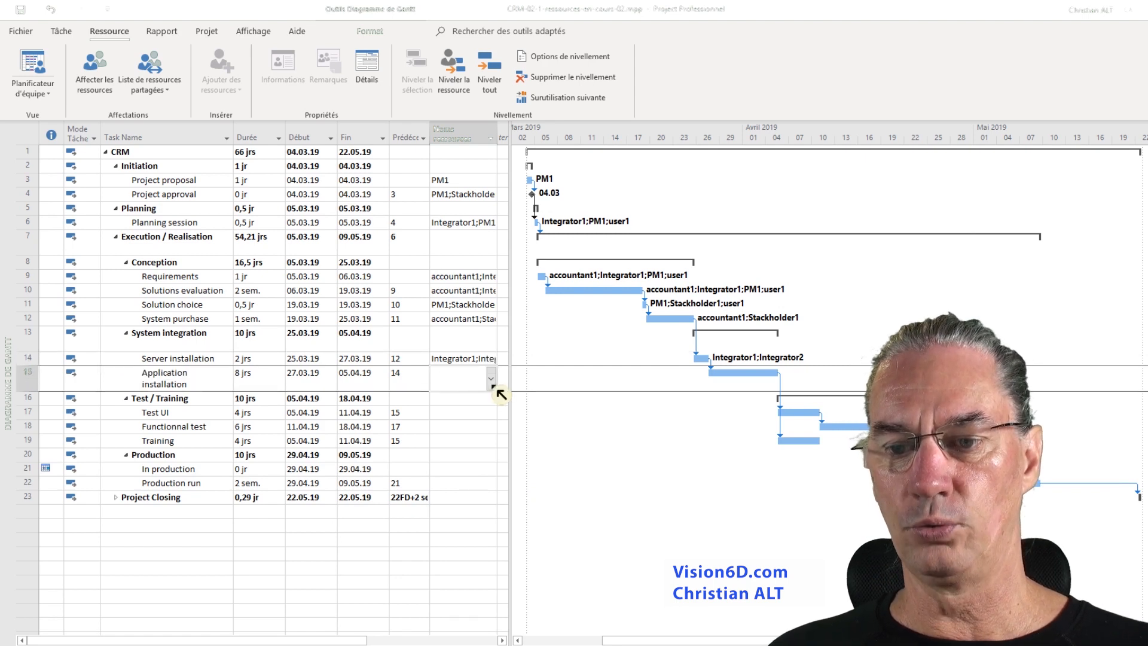
left_click(490, 379)
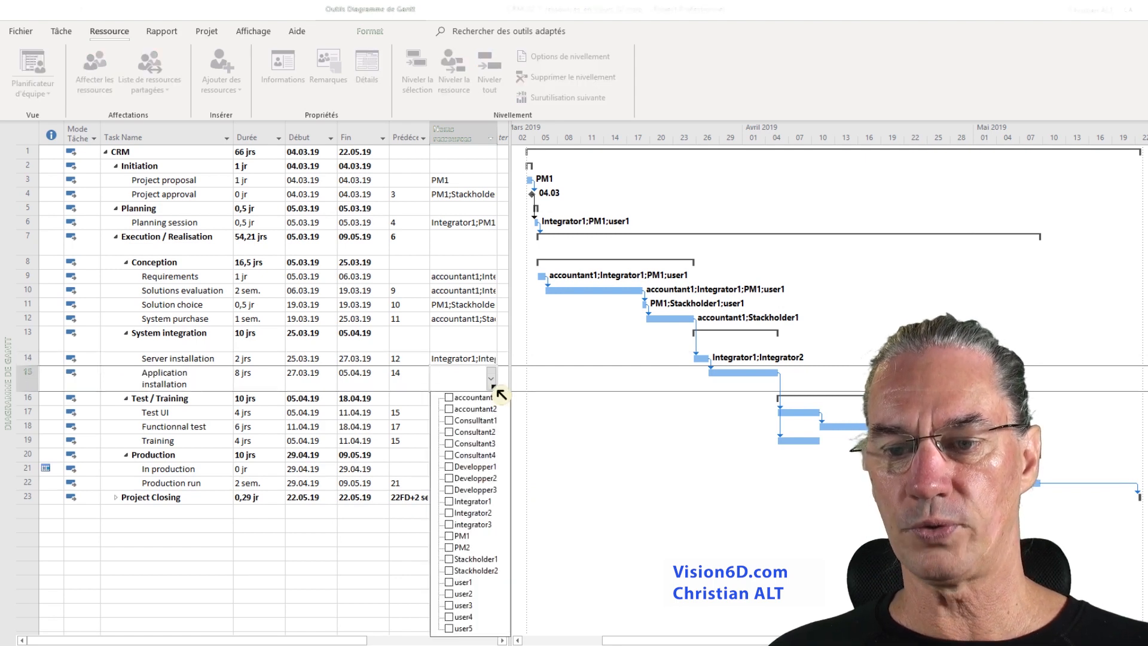
left_click(453, 503)
left_click(454, 513)
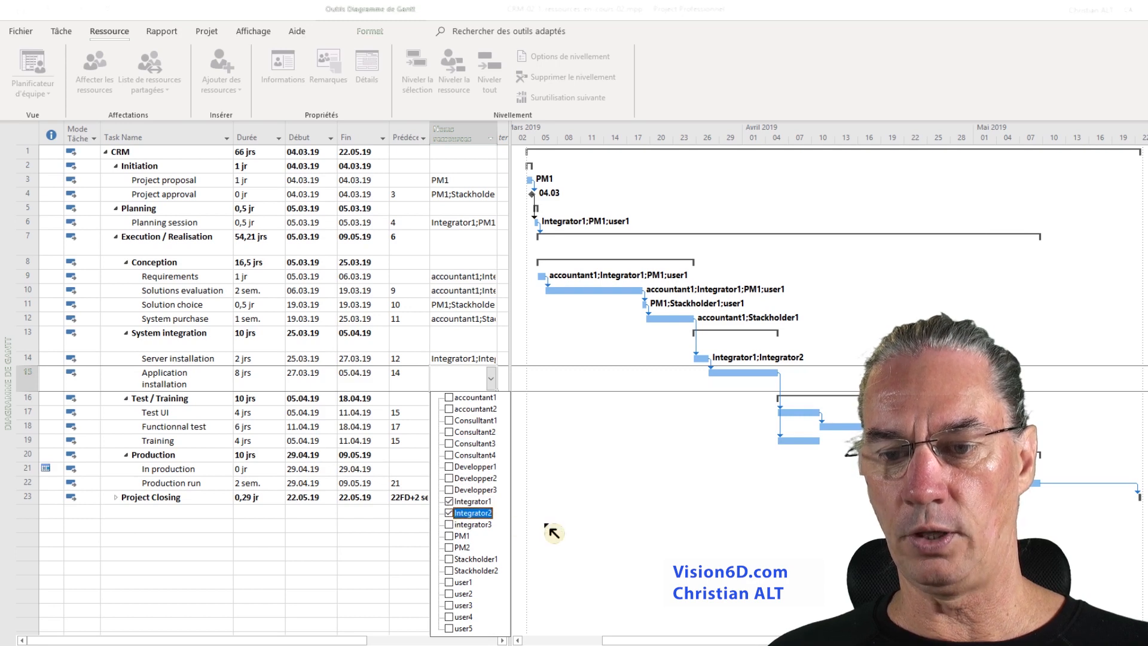
left_click(555, 532)
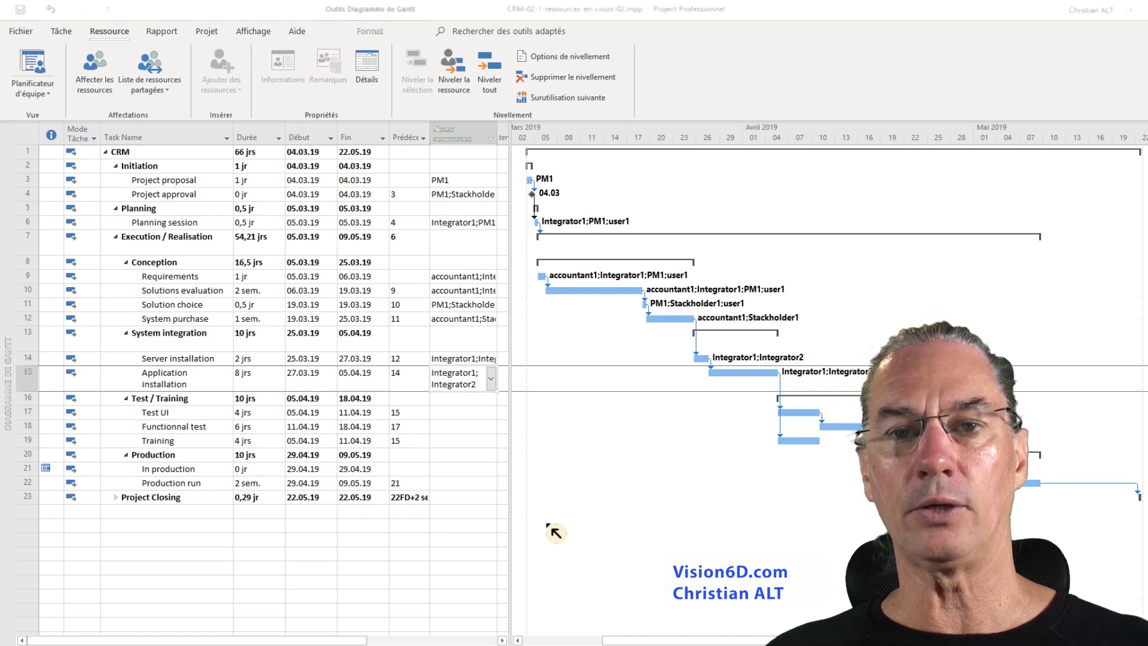
- Assign Integrator1, Integrator2, user1 and user2 to the Test UI task
left_click(464, 416)
left_click(491, 413)
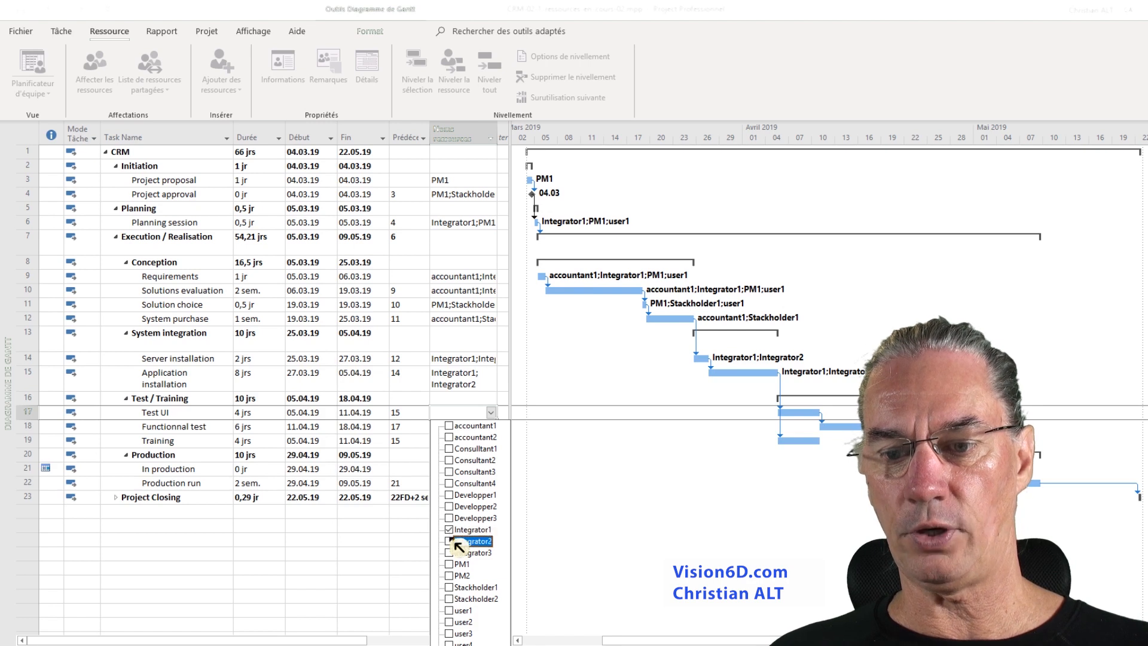
left_click(451, 541)
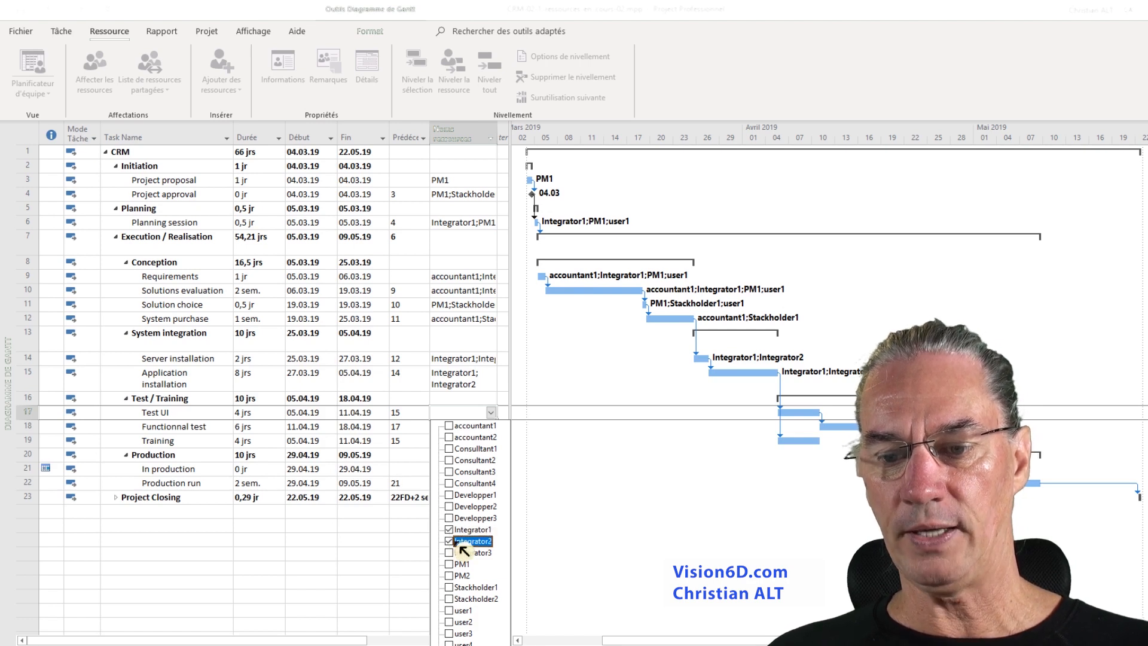
left_click(448, 610)
left_click(449, 622)
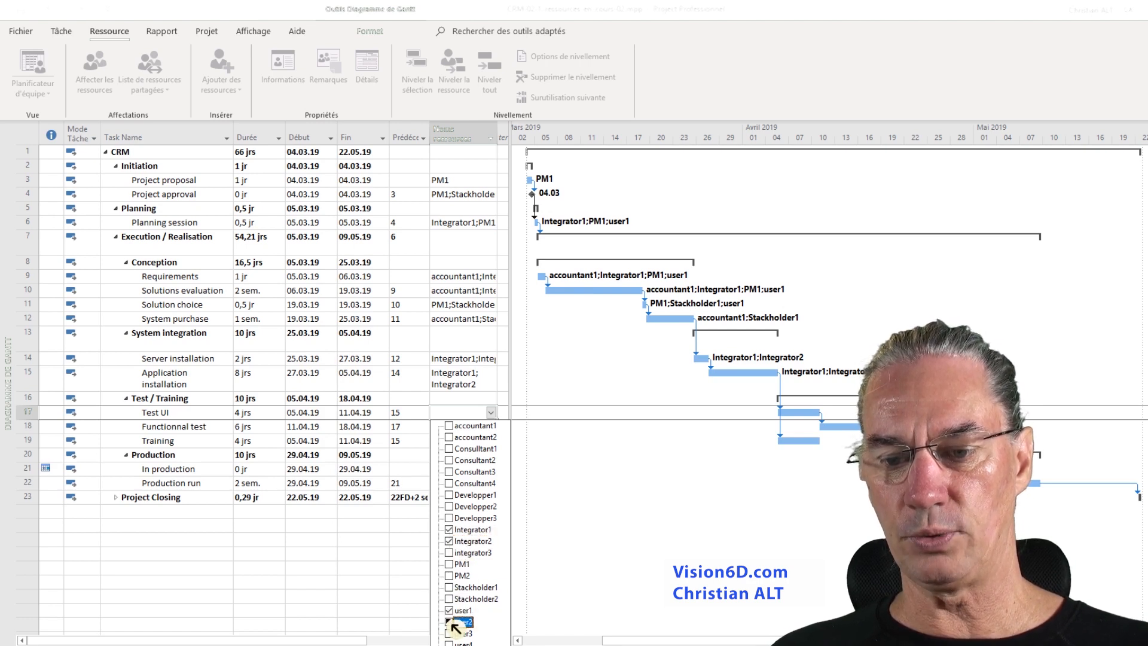
left_click(532, 629)
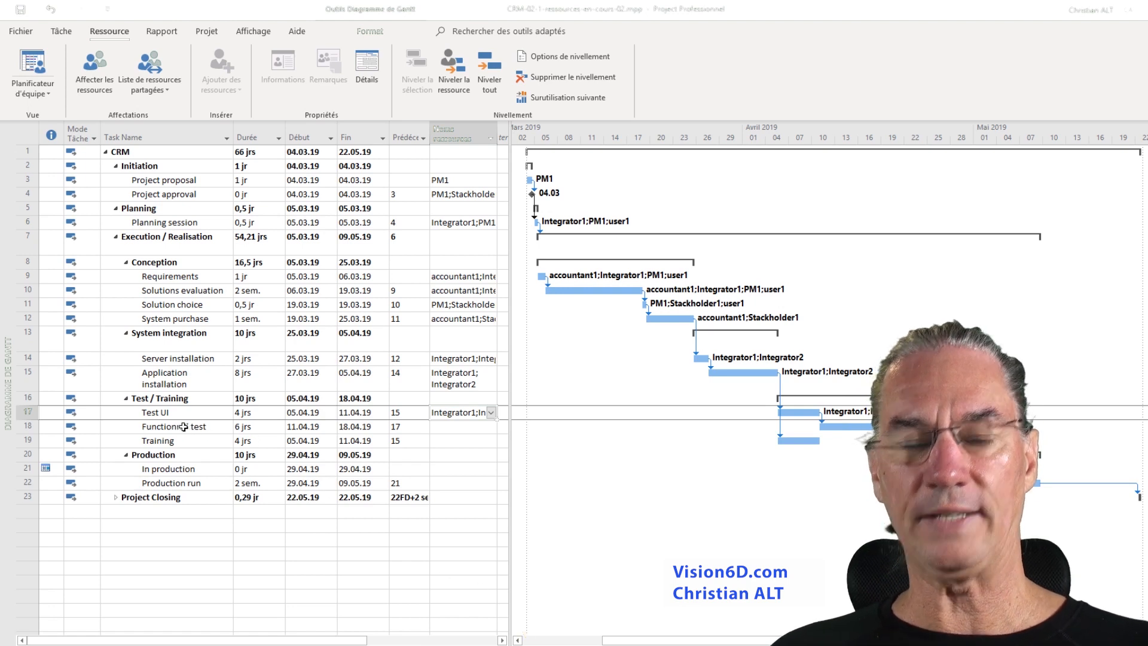
- Assign Integrator2 and user1 through user5 to the Functionnal test task
left_click(471, 431)
left_click(493, 433)
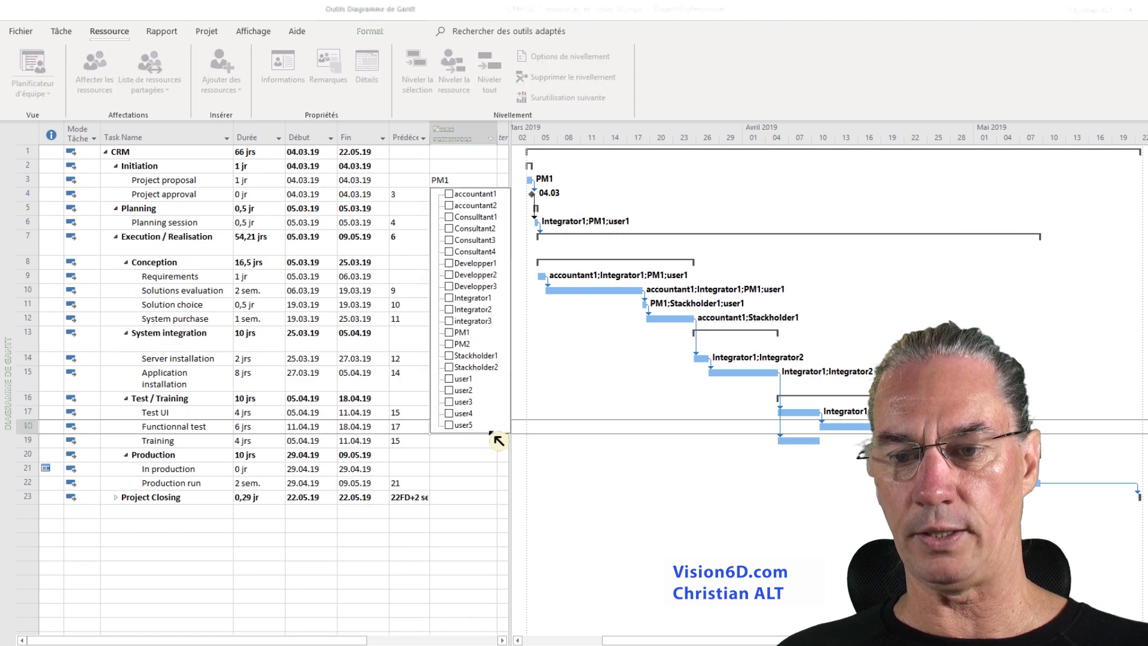
left_click(453, 309)
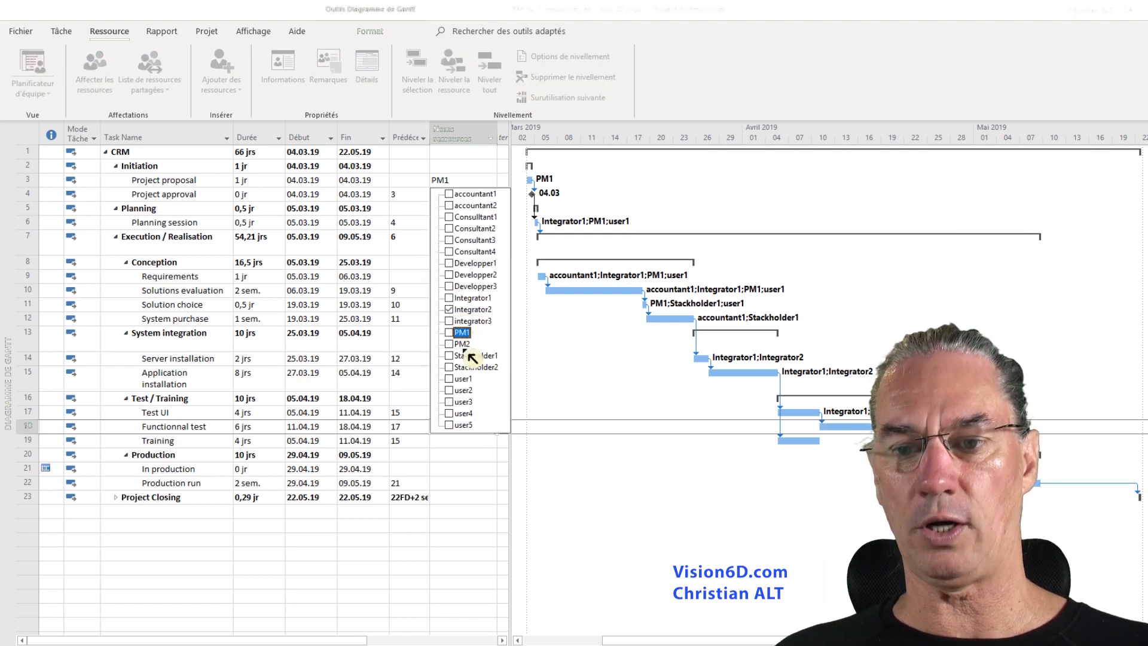
left_click(476, 450)
left_click(493, 429)
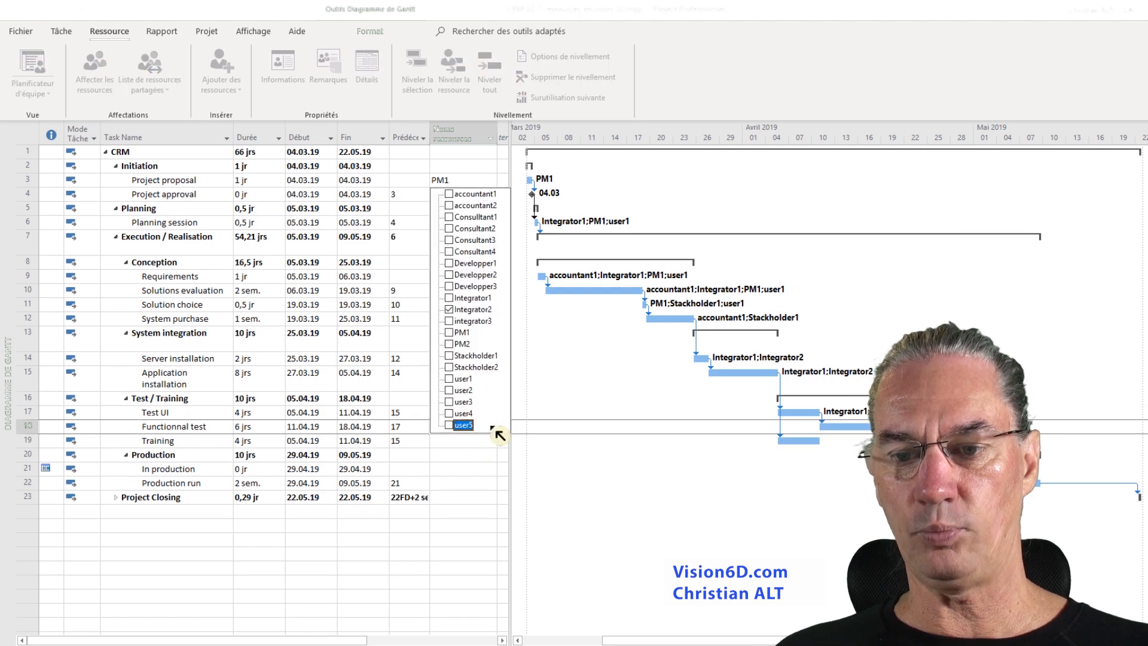
left_click(449, 379)
left_click(454, 401)
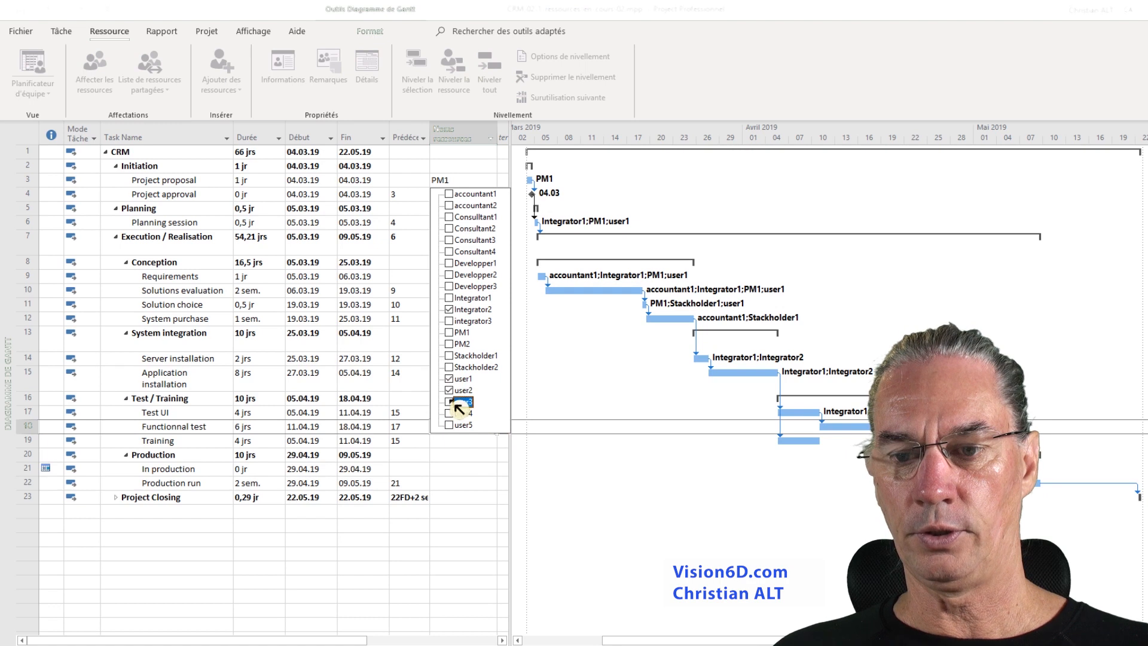
left_click(454, 413)
left_click(454, 425)
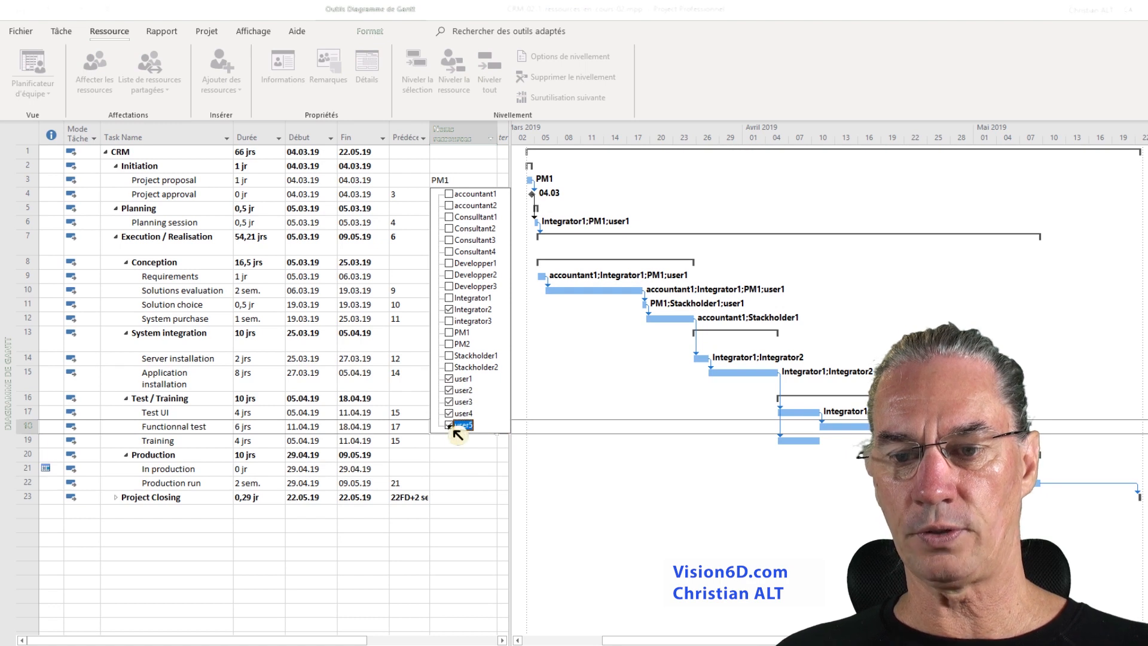
left_click(489, 489)
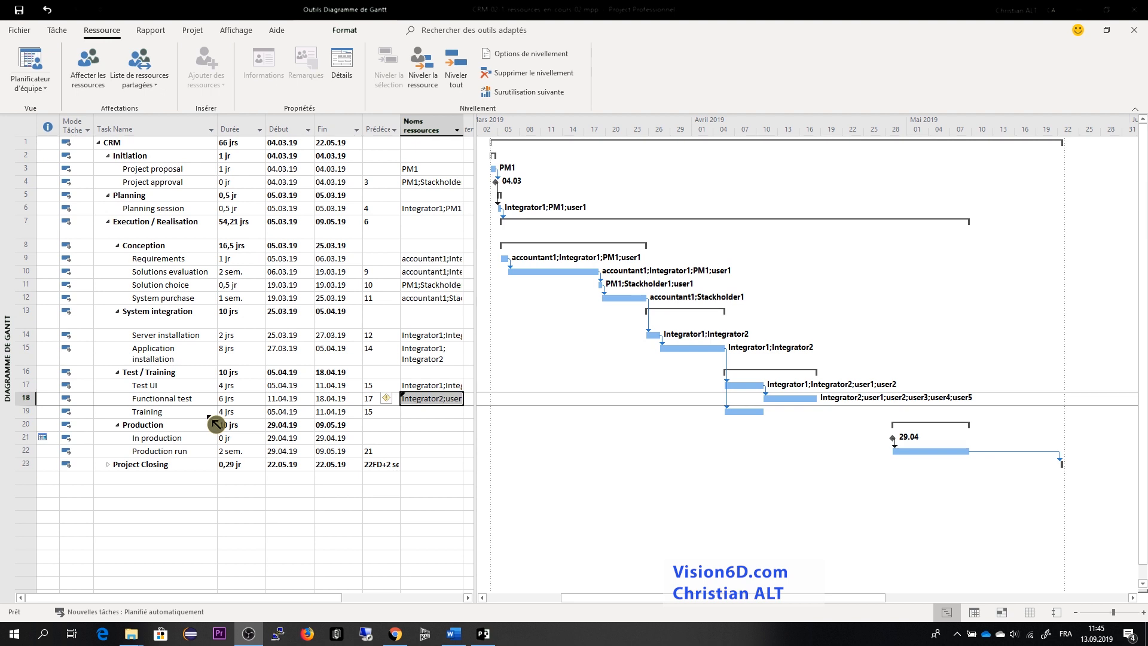
- Assign Integrator1 and user1 through user5 to the Training task
left_click(463, 415)
left_click(465, 415)
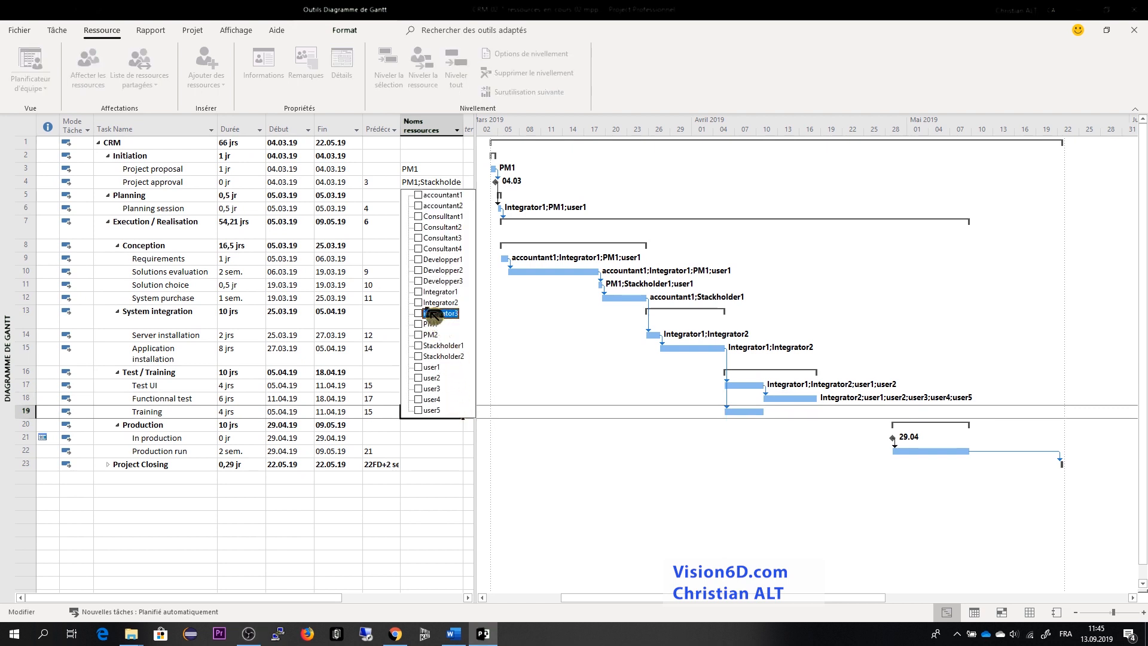
left_click(422, 292)
left_click(426, 367)
left_click(426, 378)
left_click(426, 388)
left_click(423, 399)
left_click(424, 410)
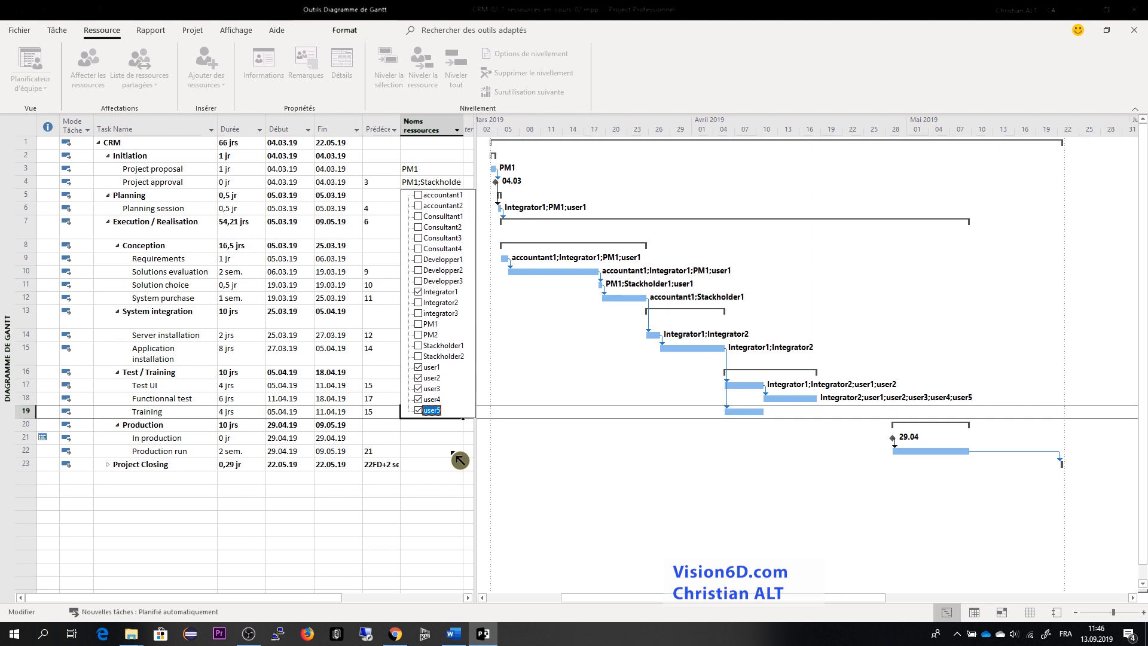
left_click(452, 452)
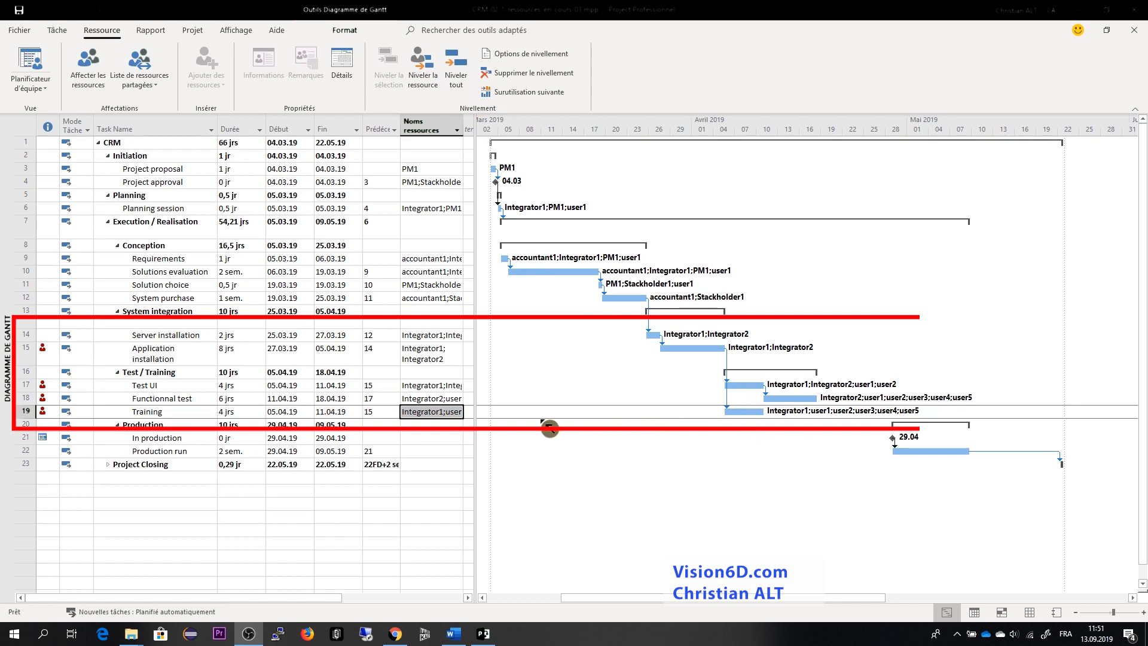
- Remove Integrator1, user1 and user2 from the Training task, keeping user3, user4 and user5 assigned
left_click(464, 418)
left_click(464, 418)
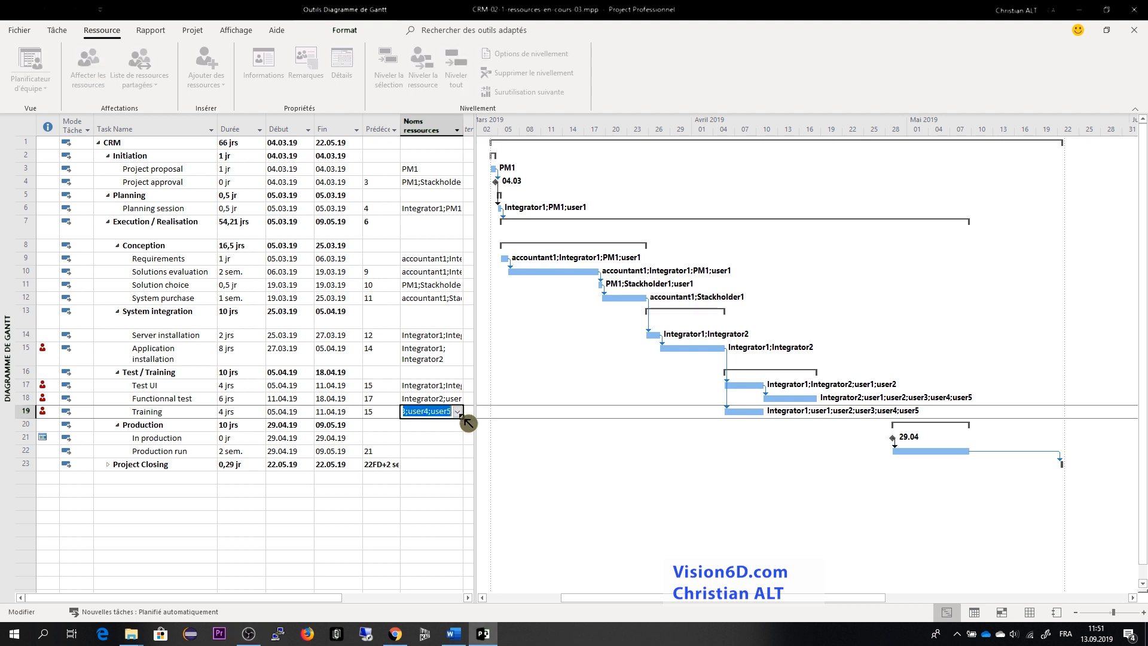
left_click(462, 416)
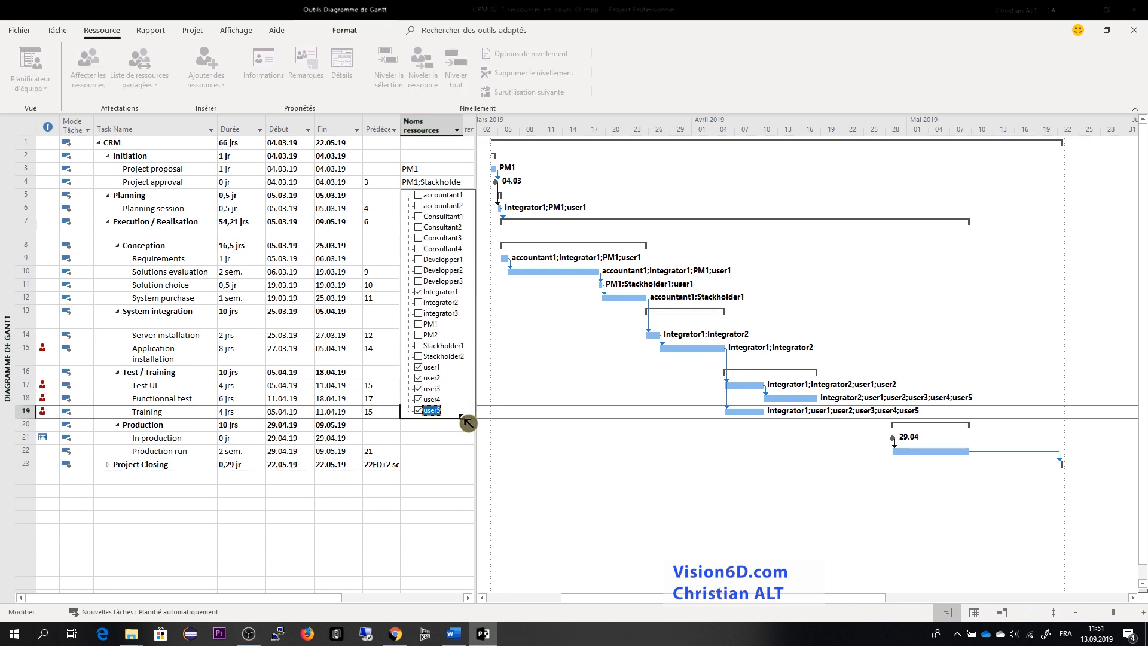
left_click(420, 292)
left_click(576, 457)
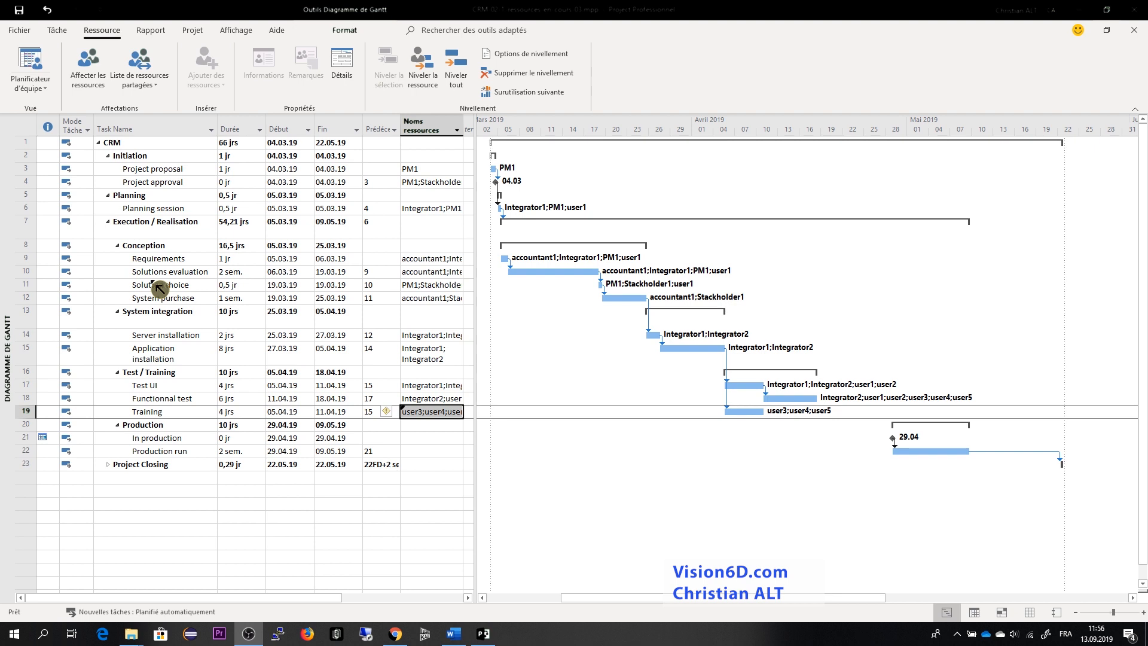
- Insert a new task named Training 2 directly below the Training task
right_click(28, 425)
left_click(66, 299)
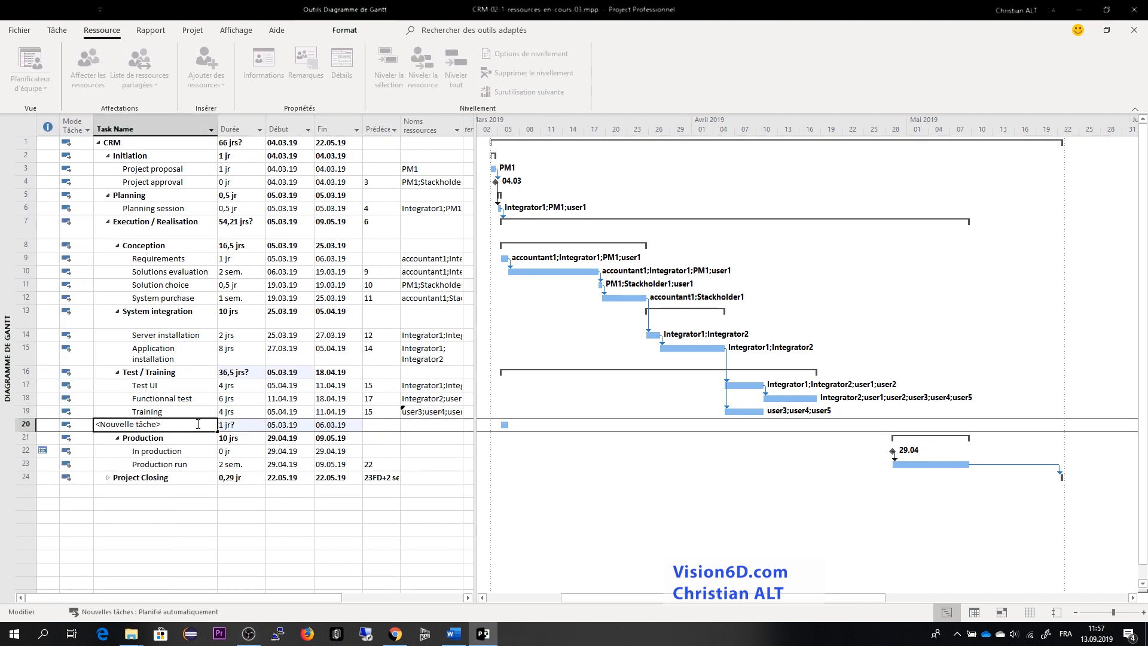
type("Training 2")
key("Return")
- Rename the Training task as Training 1 and set its duration to 2 days
left_click(172, 411)
left_click(172, 411)
type("1")
key("Return")
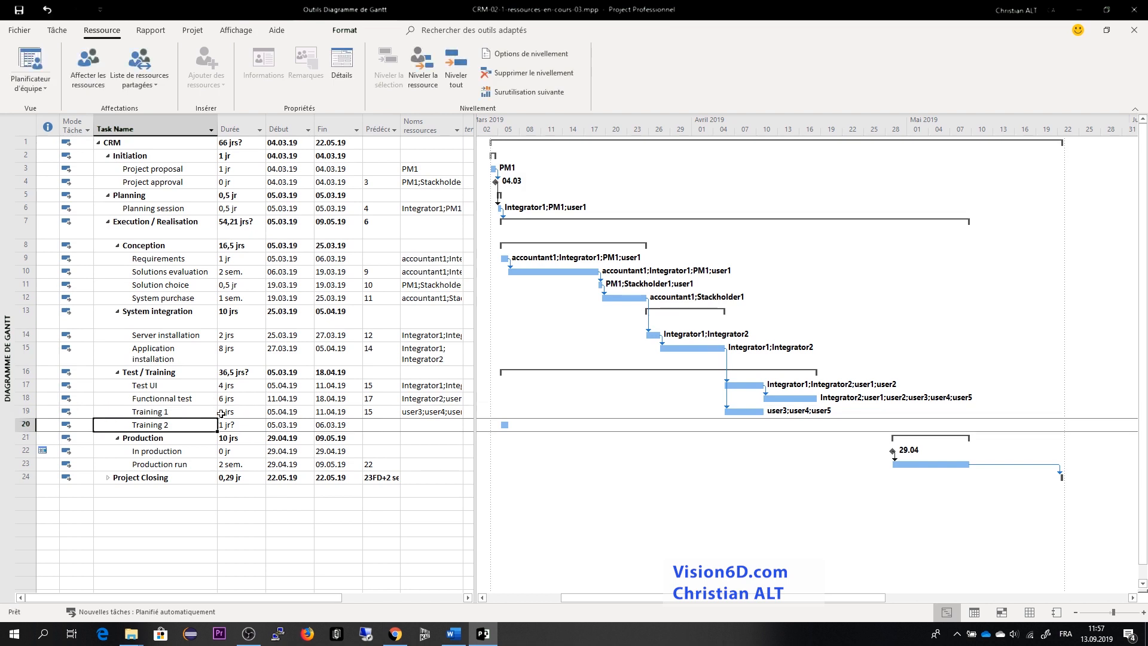
left_click(230, 412)
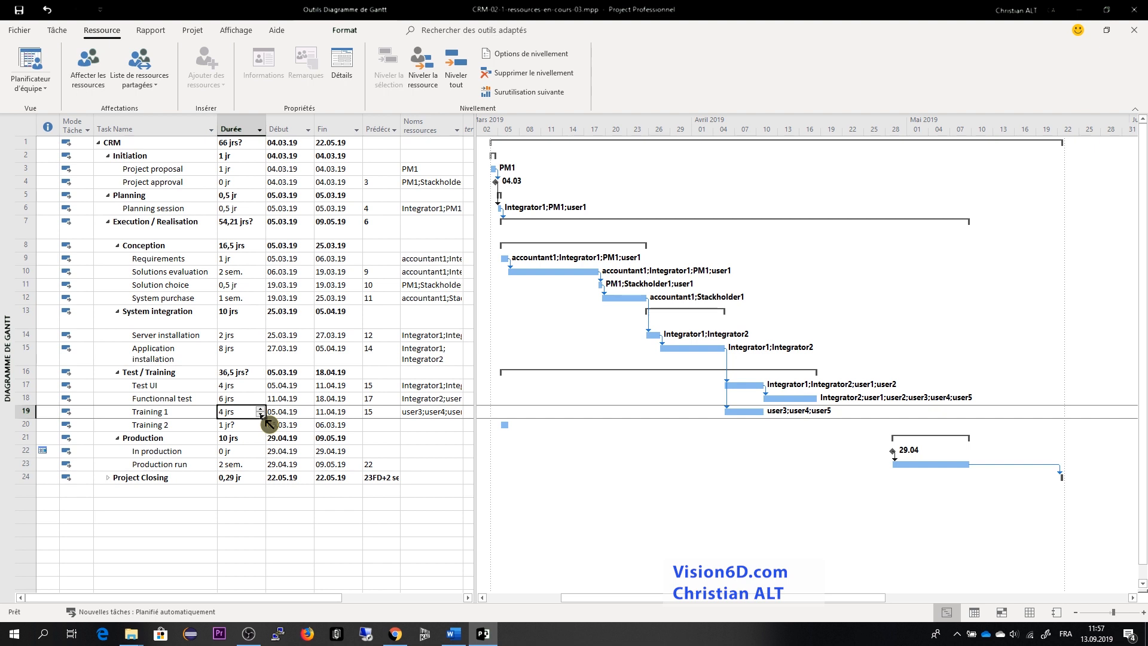
left_click(261, 415)
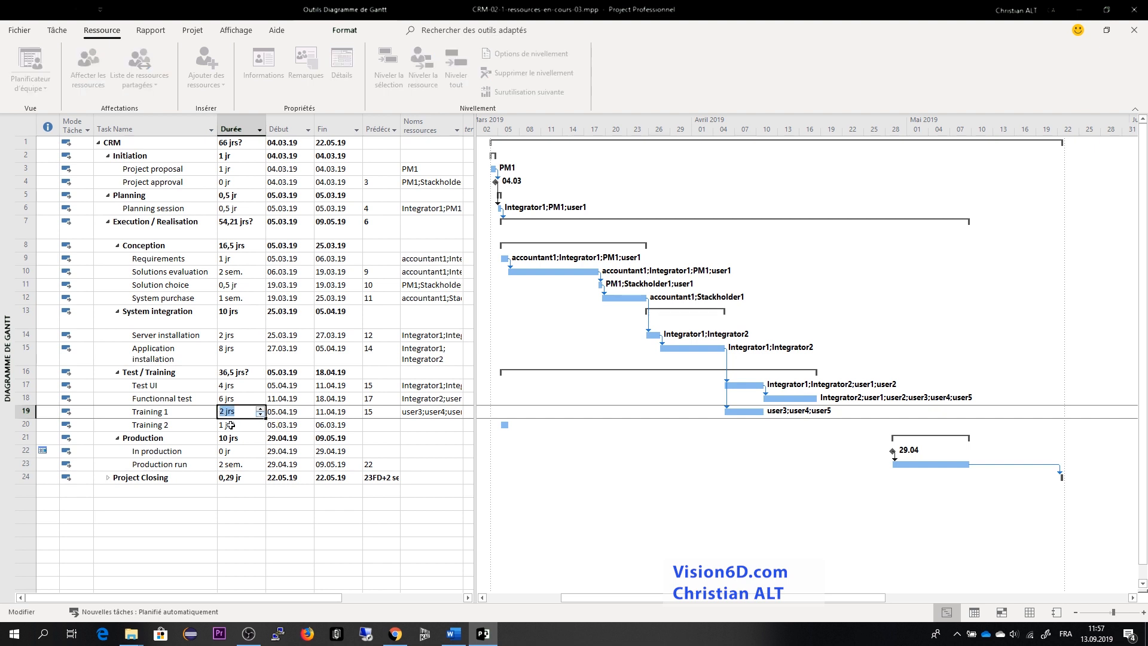
- Set the duration of Training 2 to 2 days and make task 19, Training 1, its predecessor
left_click(236, 427)
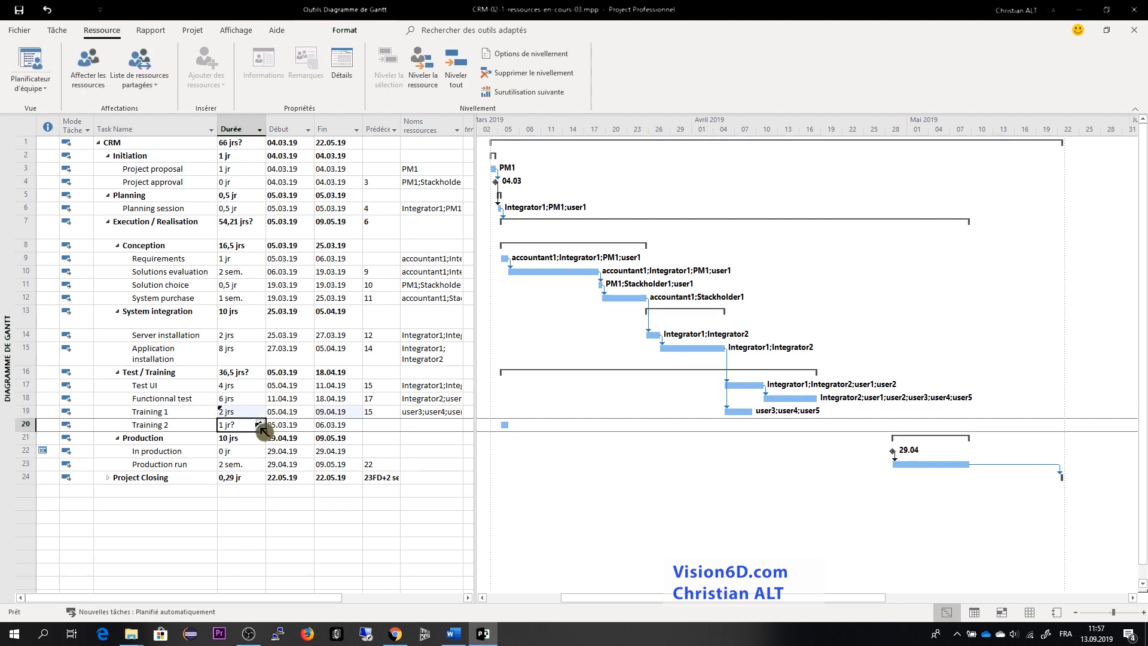
left_click(261, 421)
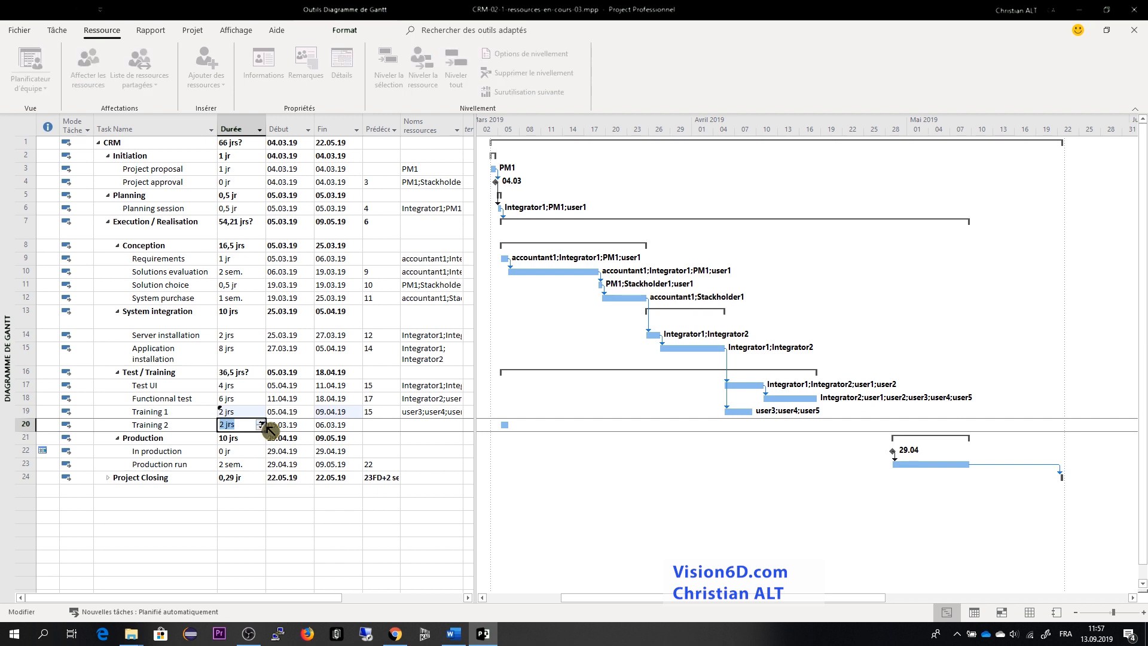
key("Return")
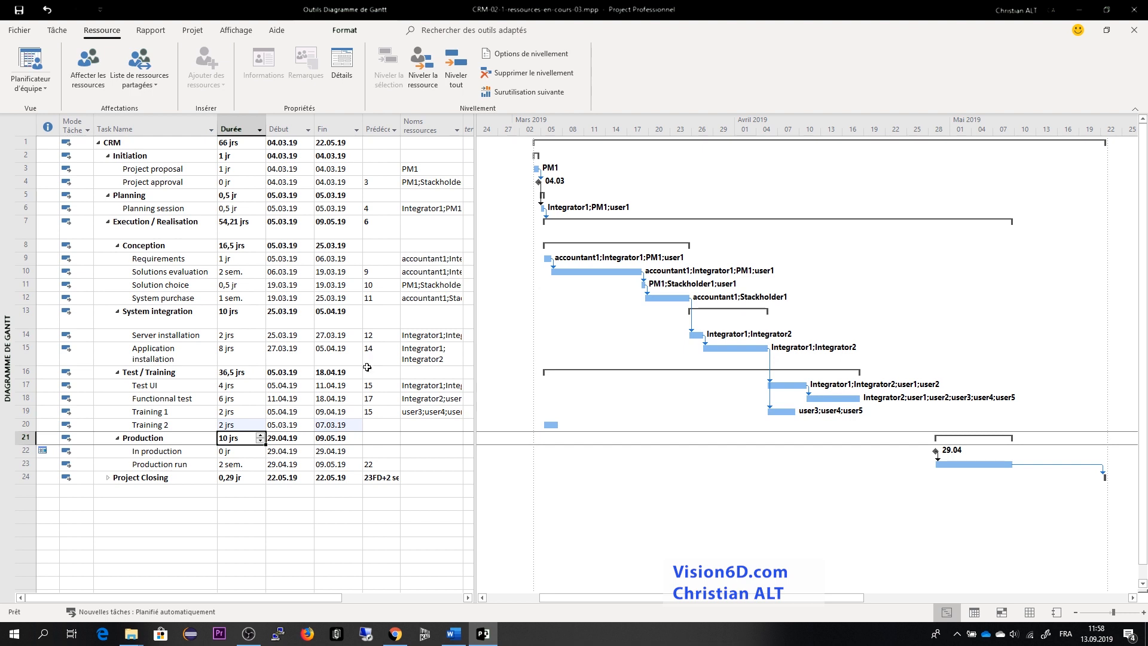
left_click(370, 425)
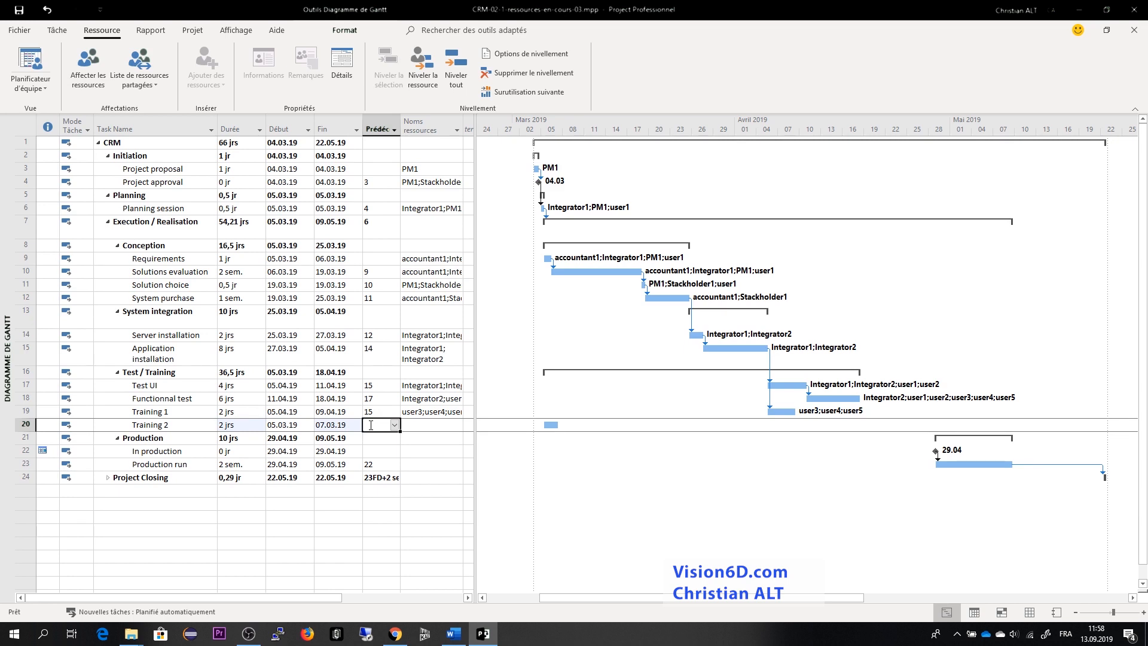
type("19")
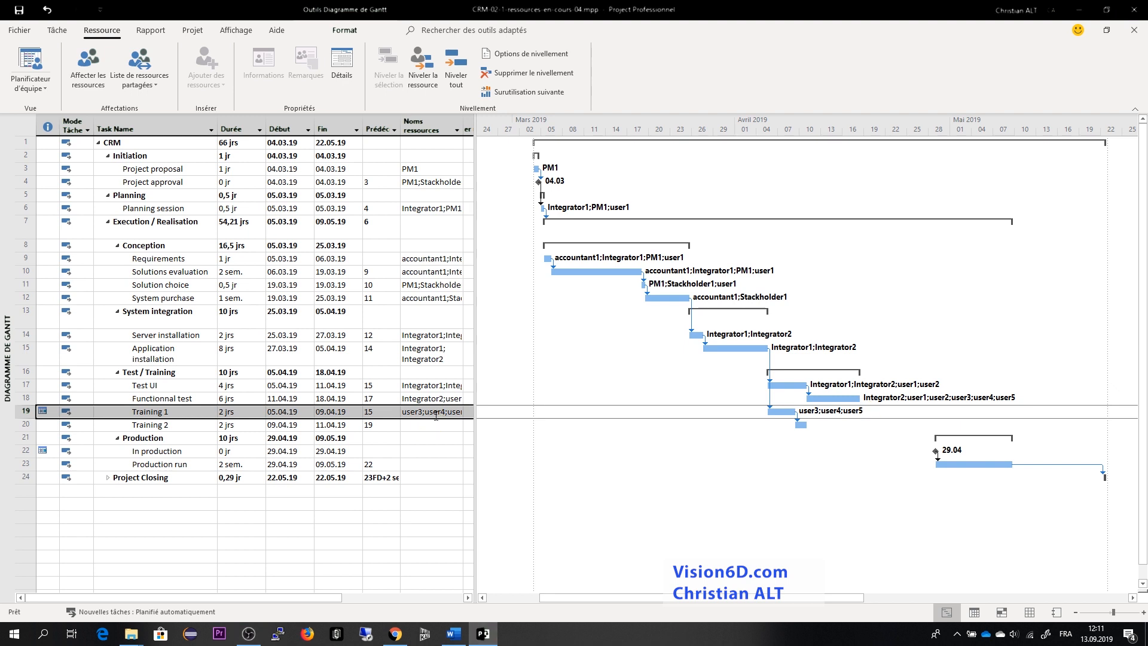
- Remove user3, user4 and user5 from the Training 1 task
left_click(457, 413)
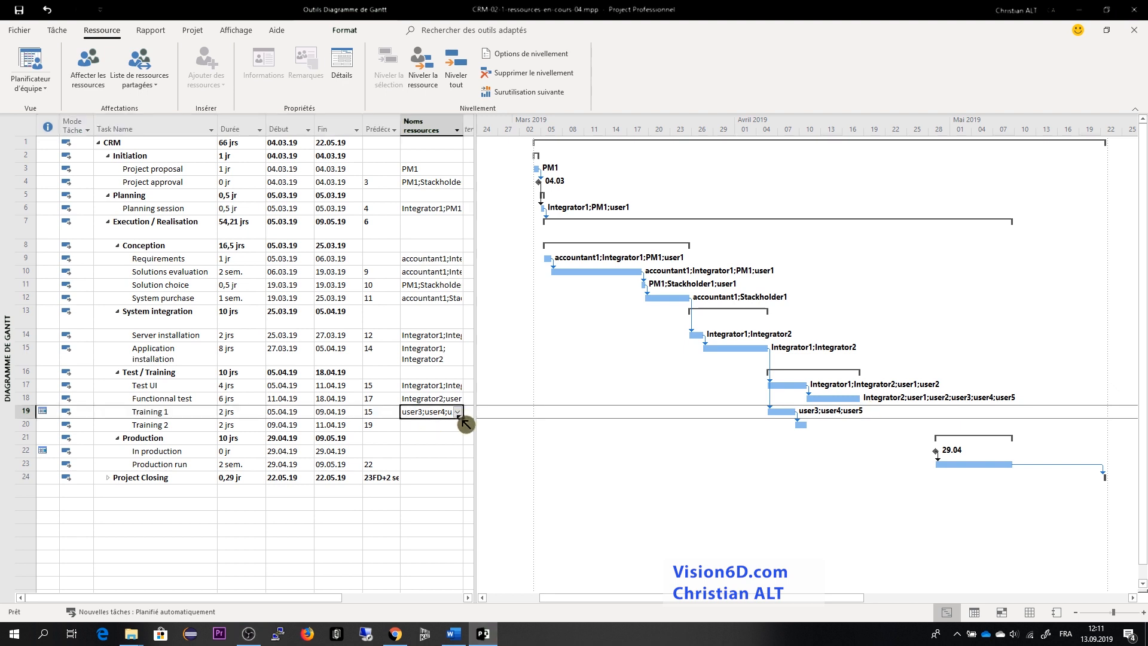
left_click(458, 413)
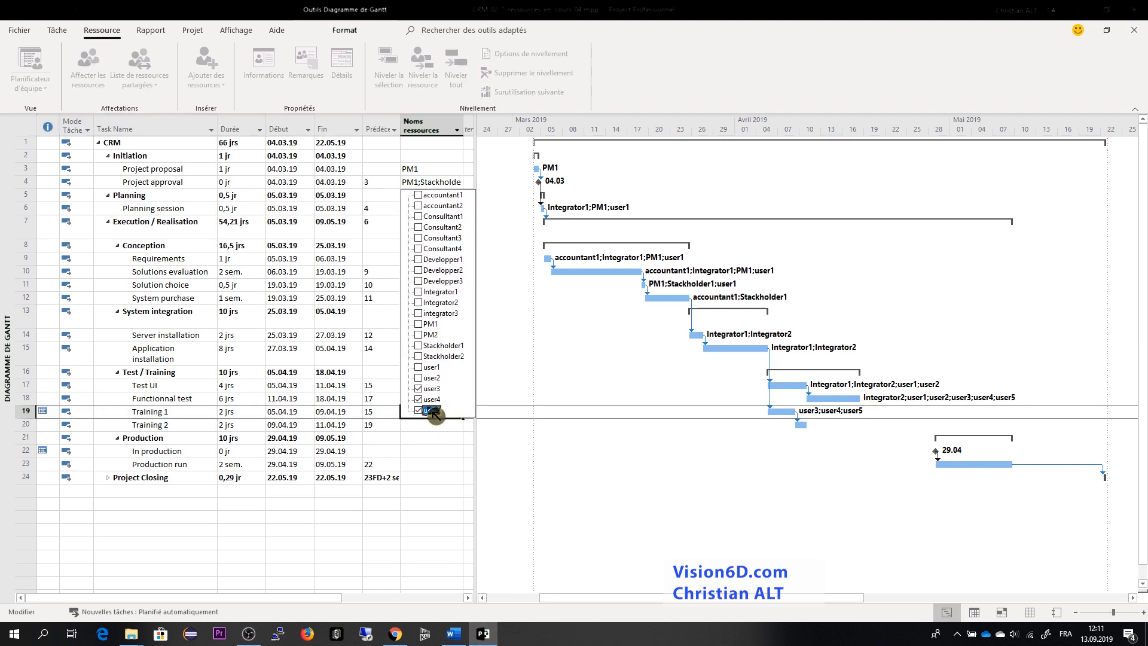
left_click(430, 409)
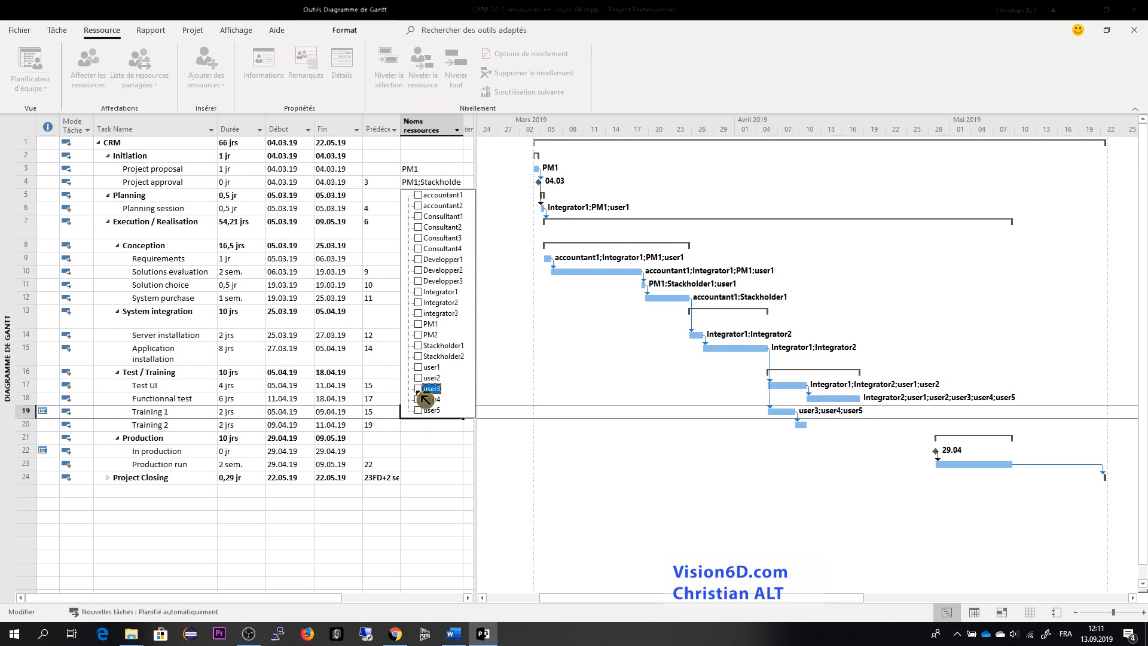
left_click(550, 395)
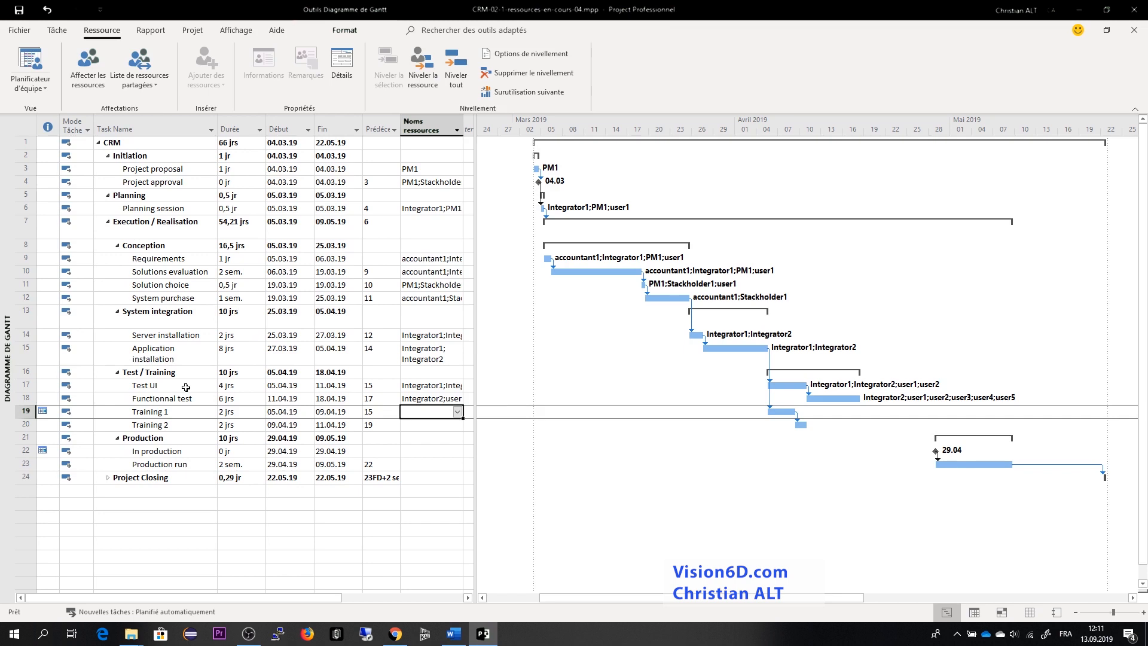
- Replace the predecessor of the Test UI task with task 19, Training 1, removing the link to task 15, Application installation
left_click(374, 386)
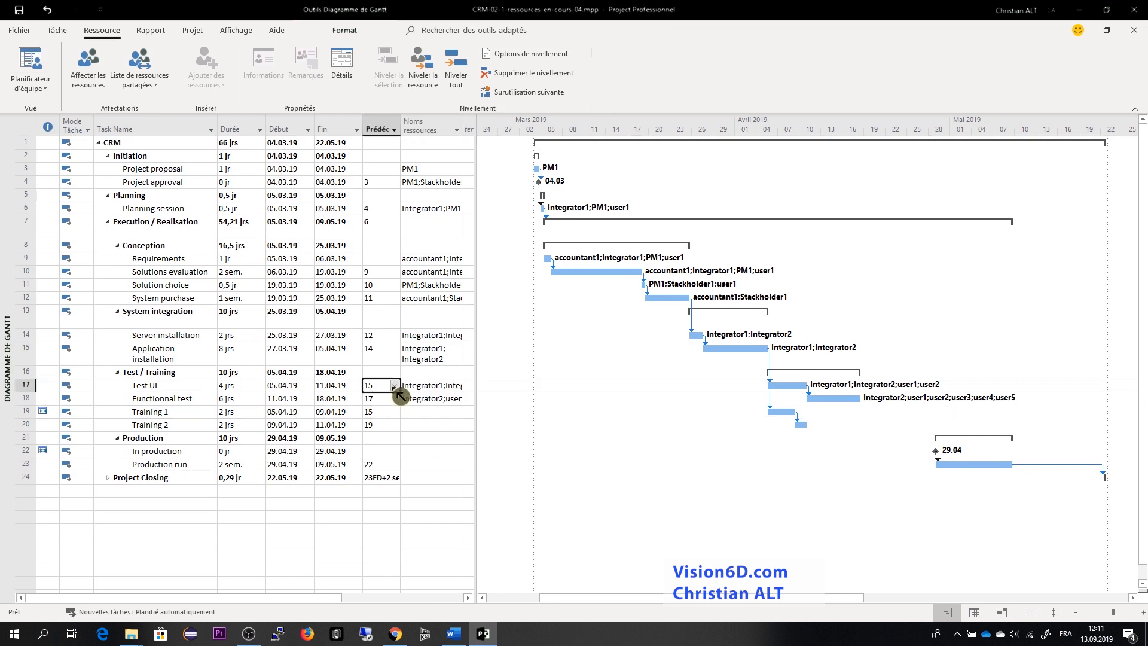
left_click(394, 386)
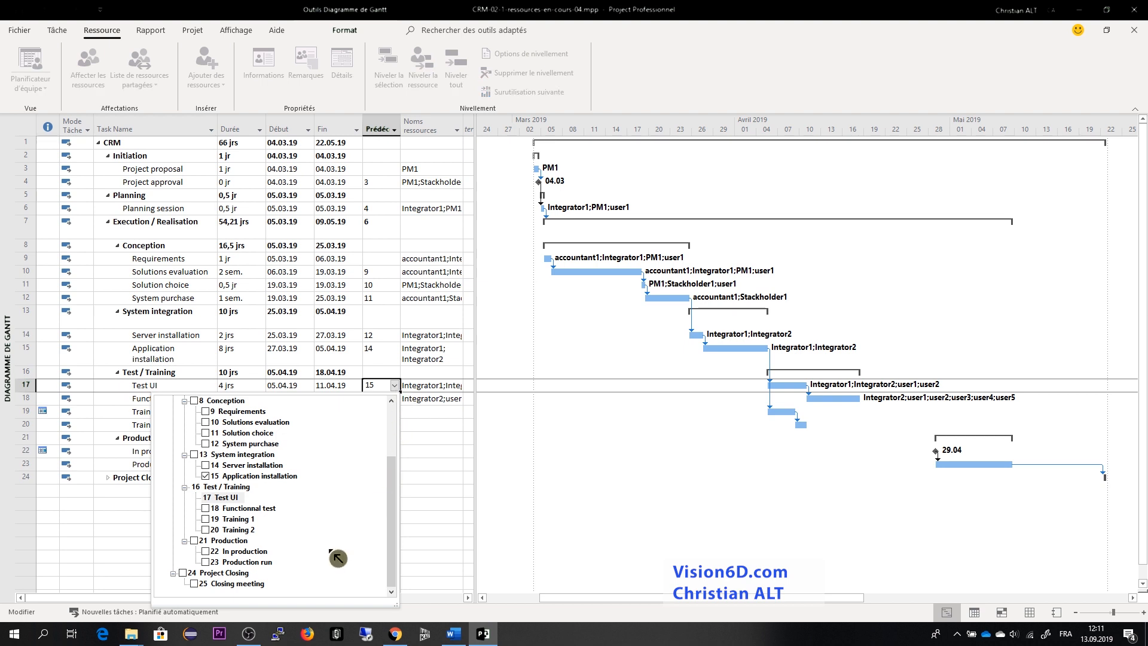
left_click(205, 519)
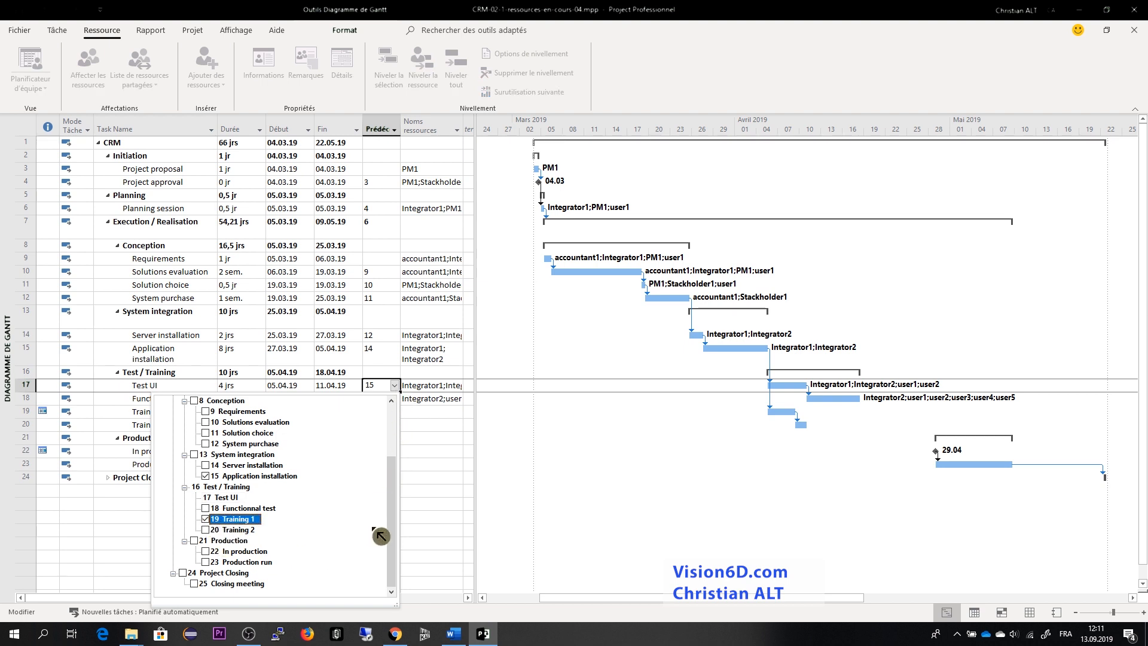
left_click(436, 452)
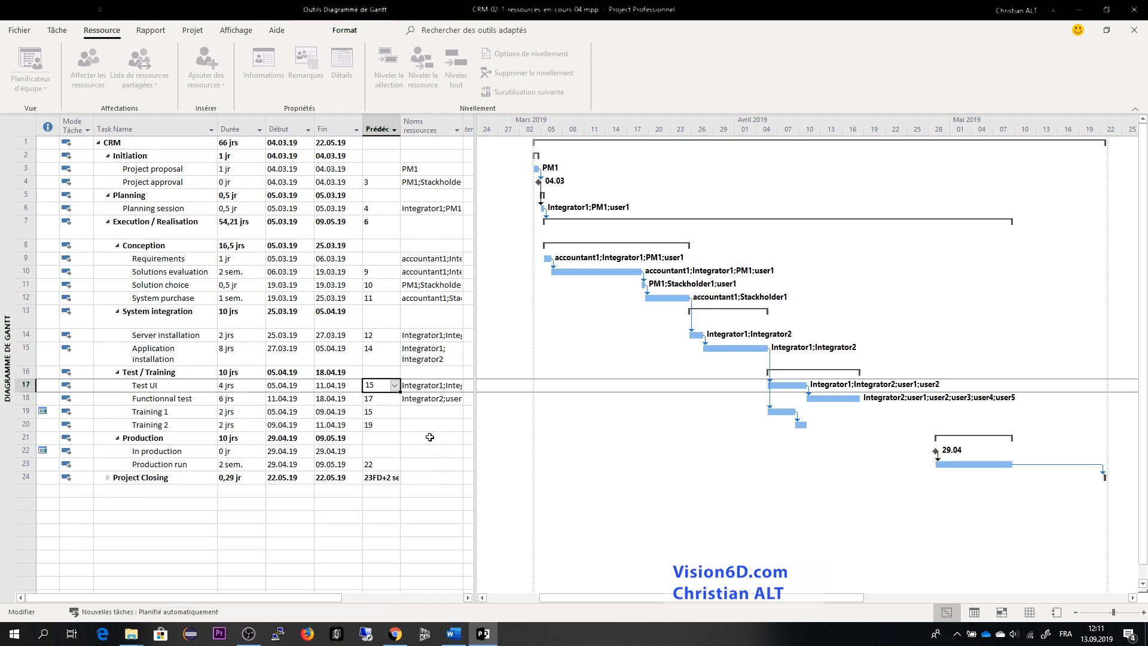
left_click(396, 386)
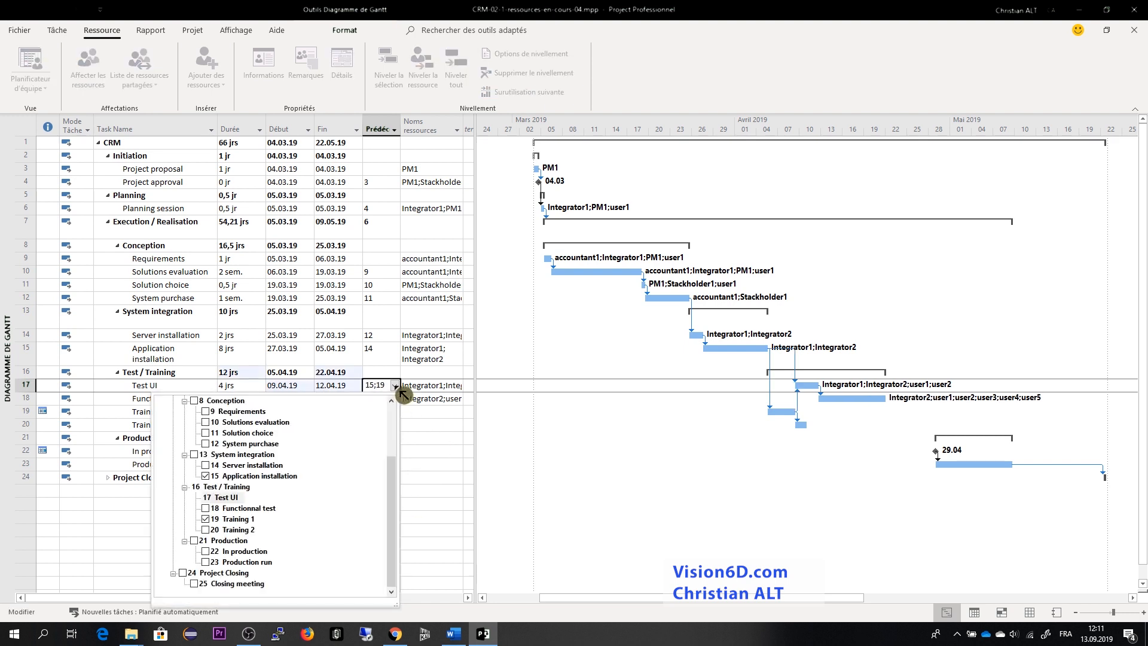
left_click(209, 476)
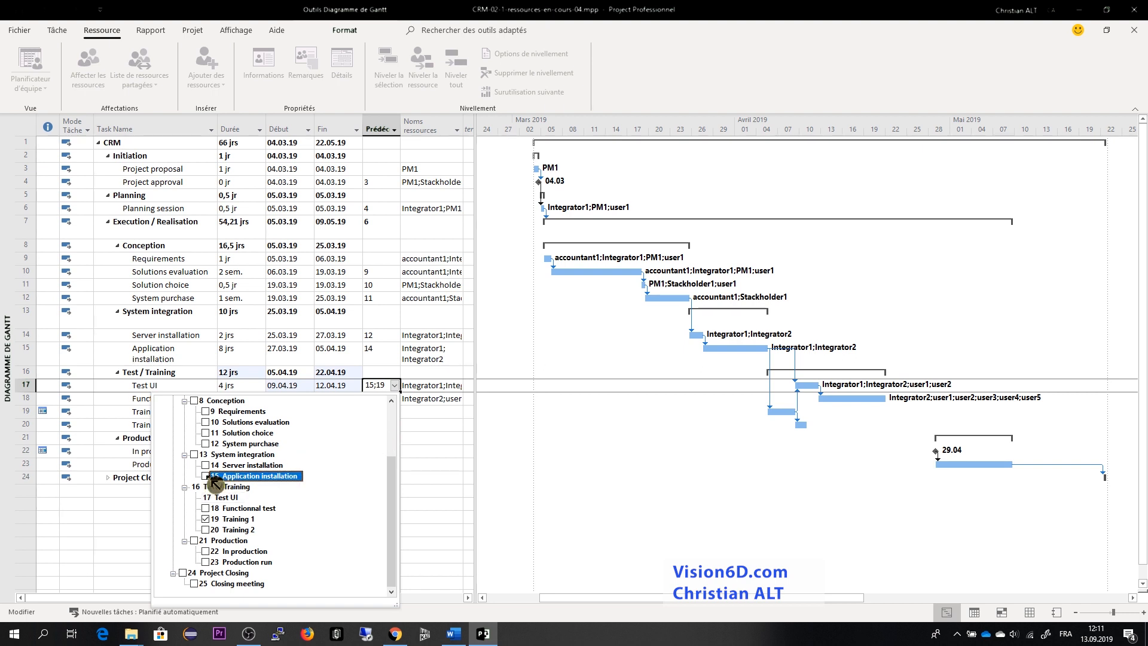
left_click(429, 527)
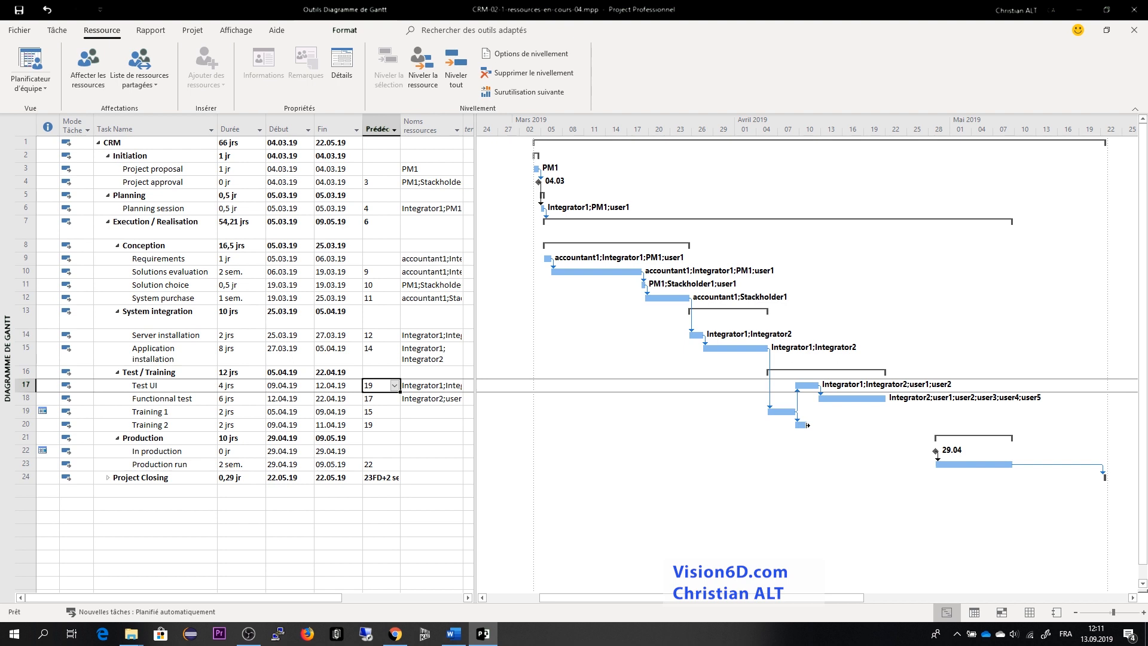
- Review the resources assigned to the Functionnal test task and the neighbouring training and test bars
mouse_move(808, 425)
left_click(442, 398)
left_click(458, 398)
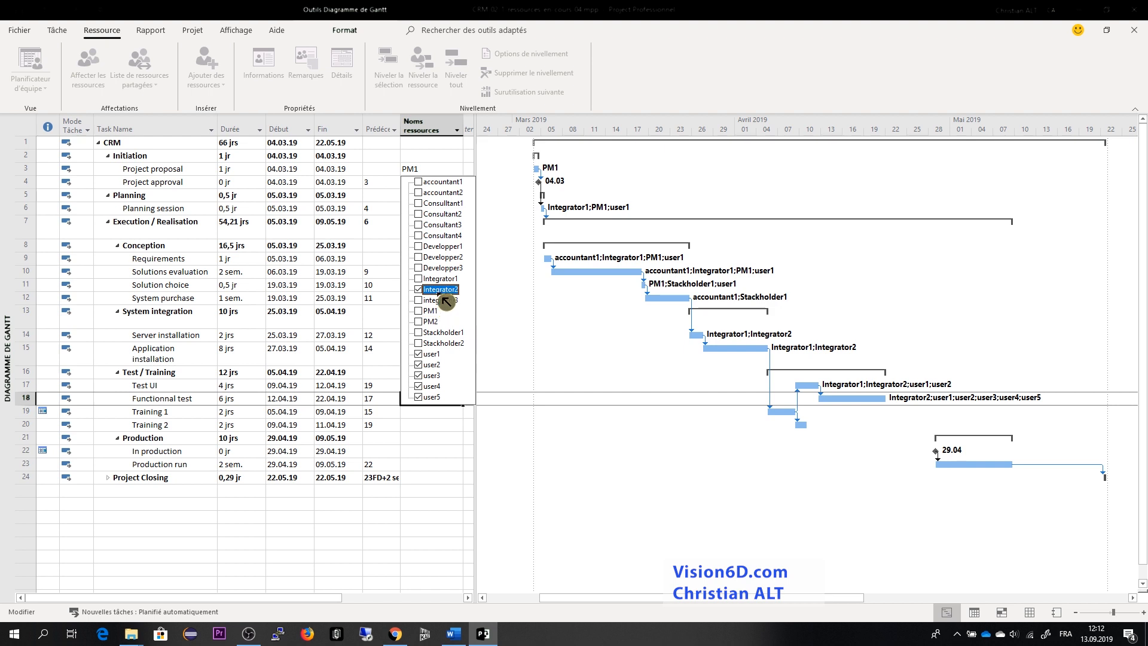
left_click(516, 445)
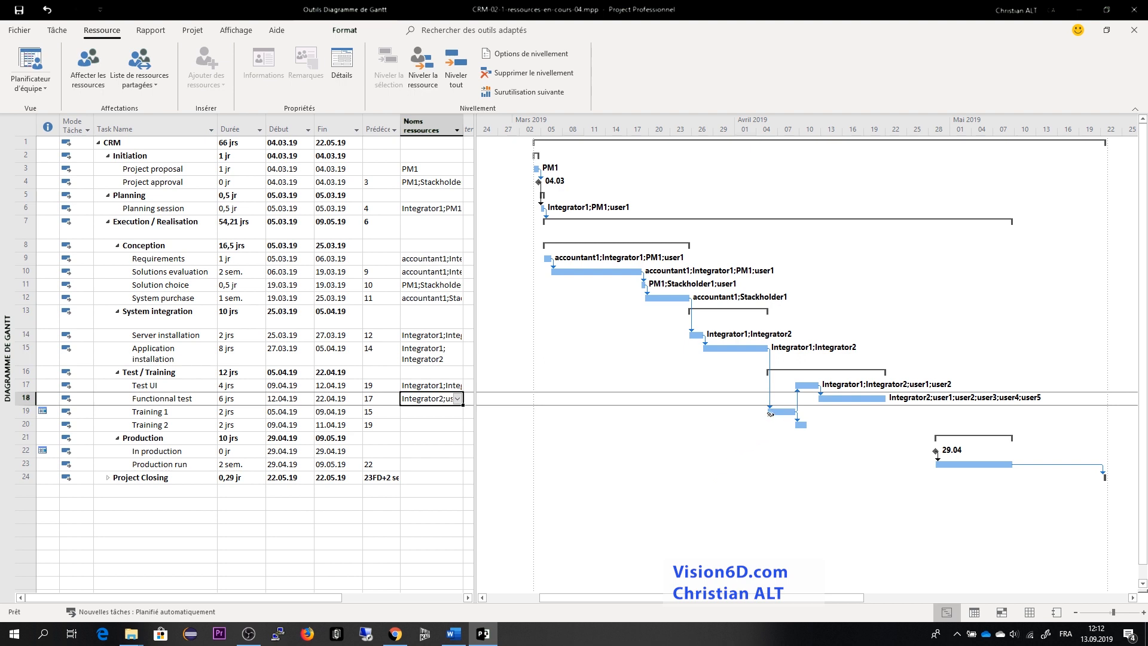
mouse_move(770, 413)
mouse_move(818, 384)
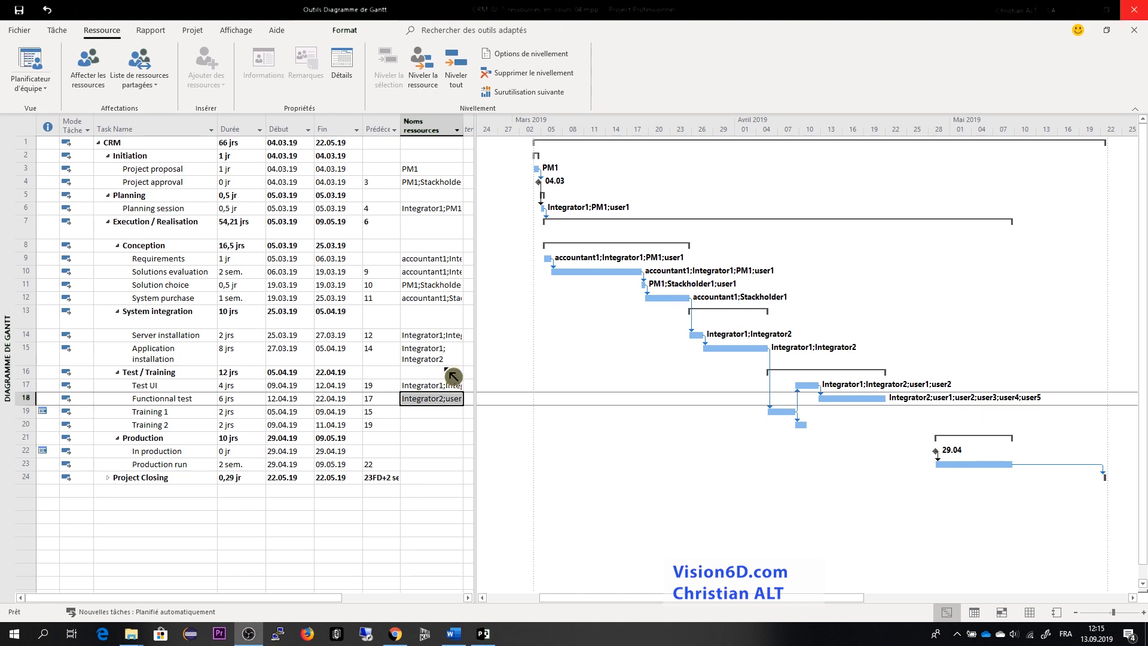
- Assign Integrator1, Integrator2, user1 and user2 to the Training 1 task
left_click(449, 412)
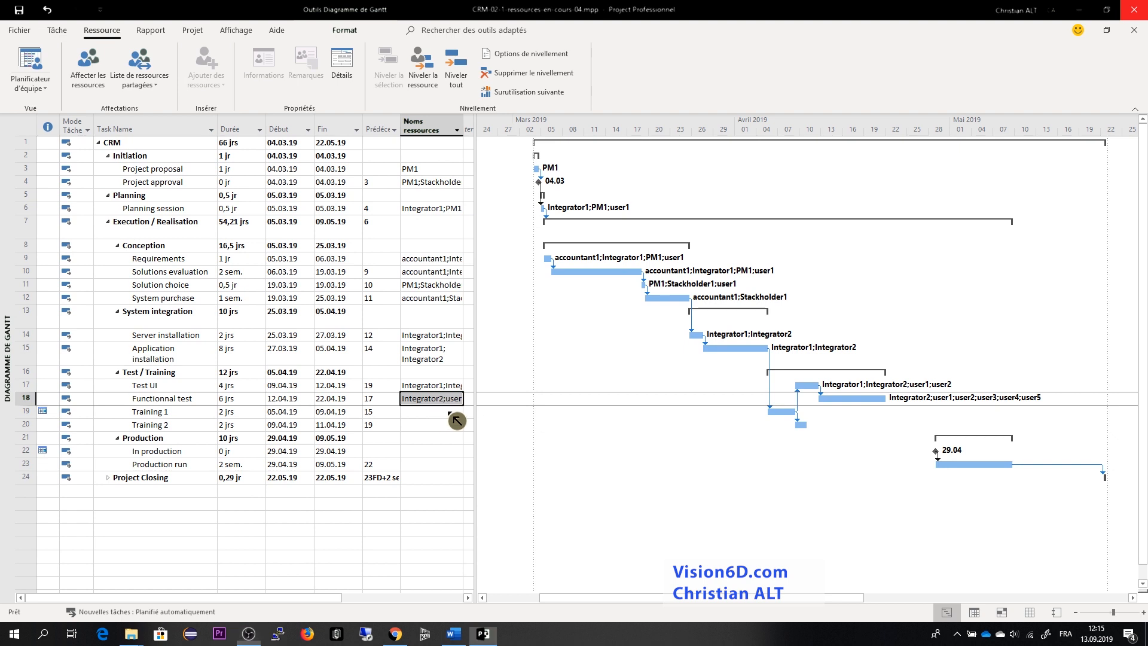
left_click(455, 412)
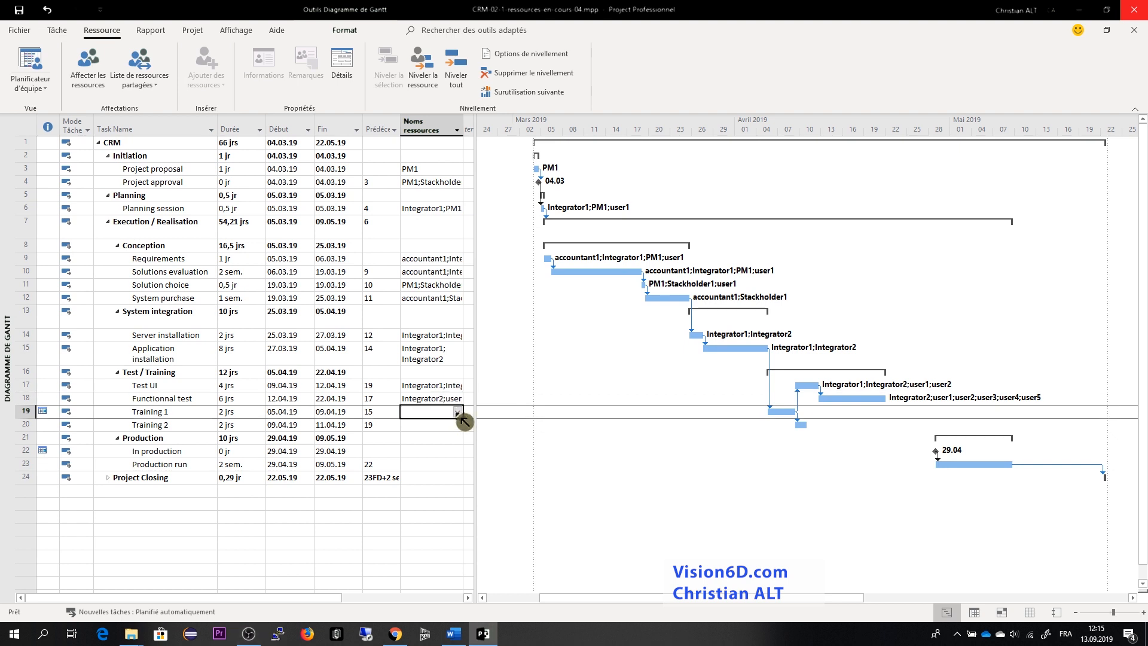
left_click(457, 413)
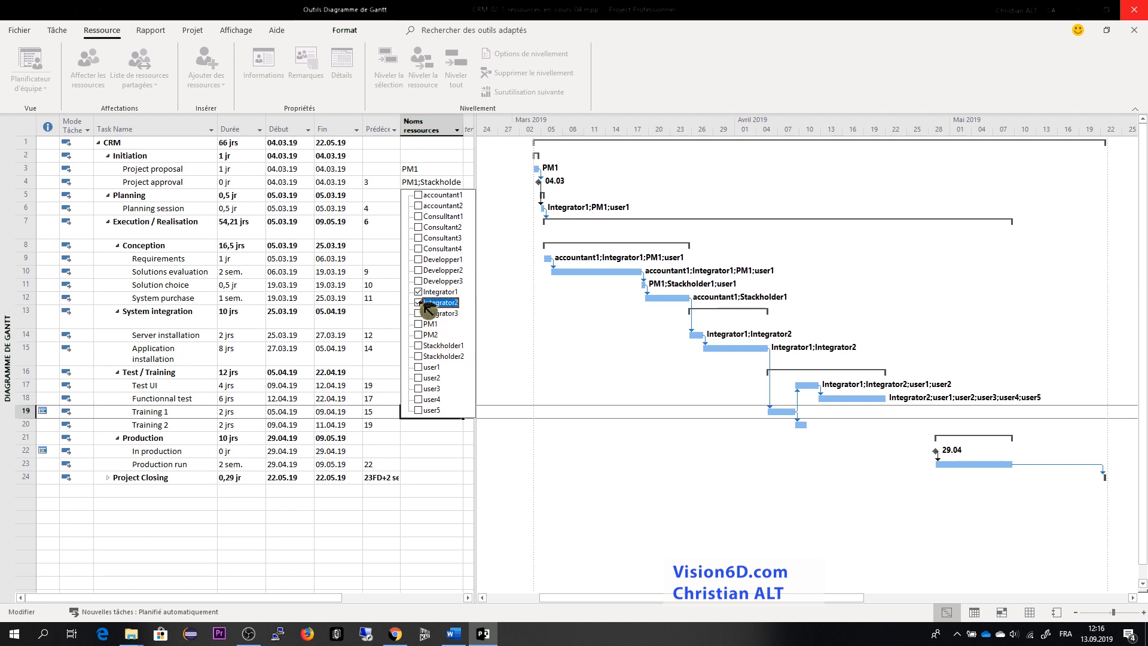
left_click(418, 378)
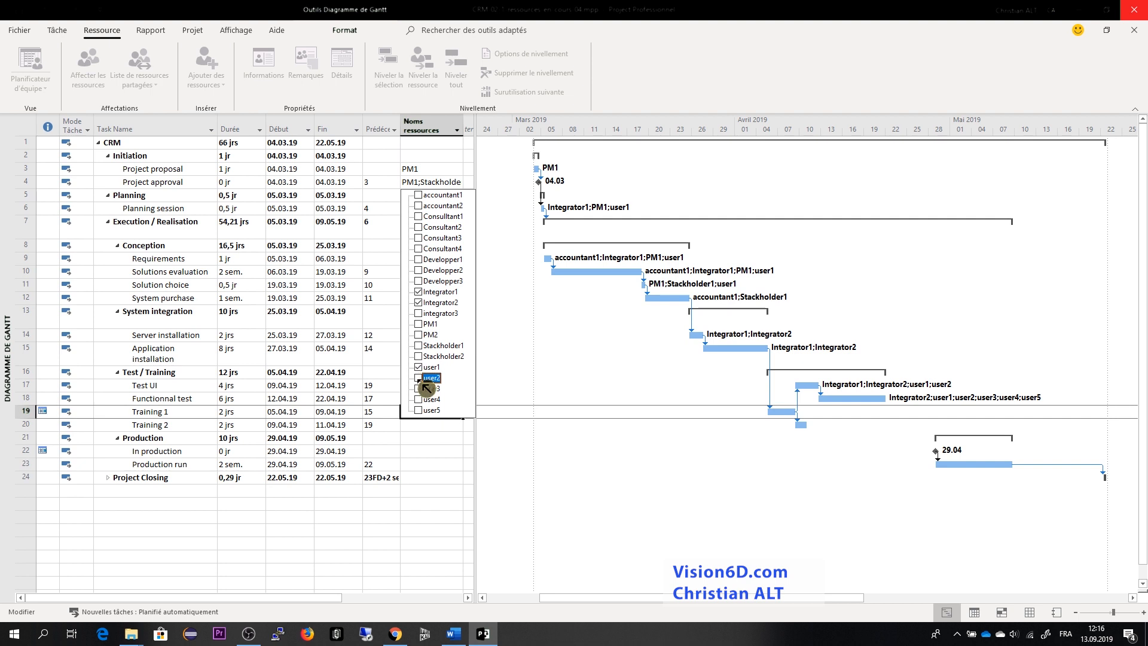
left_click(446, 479)
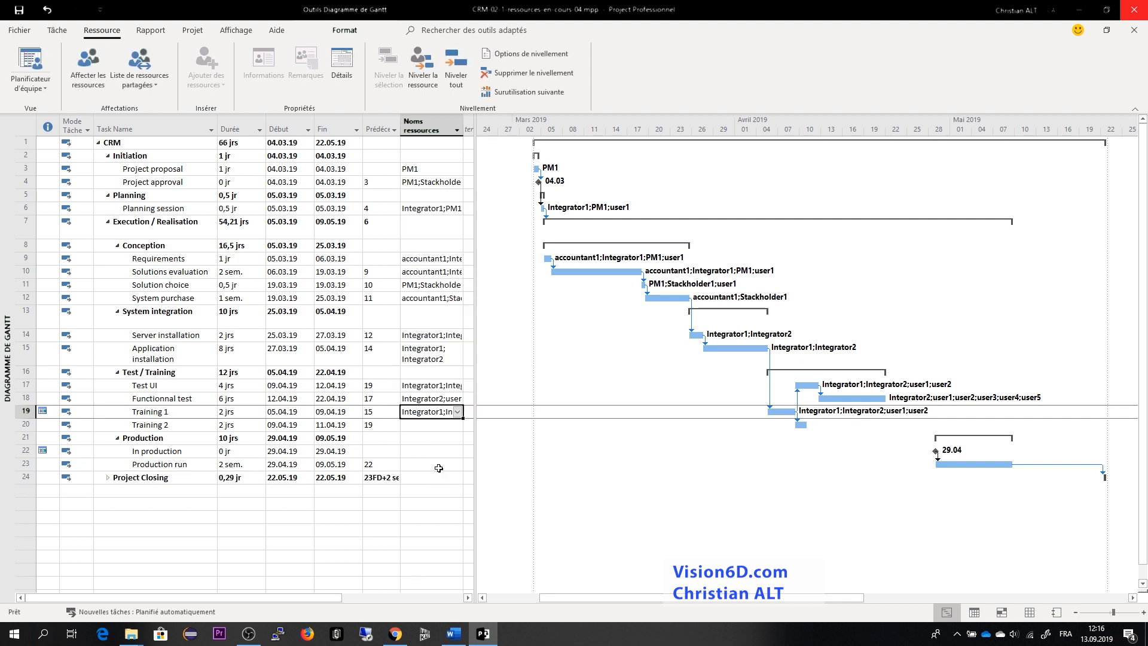
- Assign user3, user4 and user5 to the Training 2 task
left_click(423, 429)
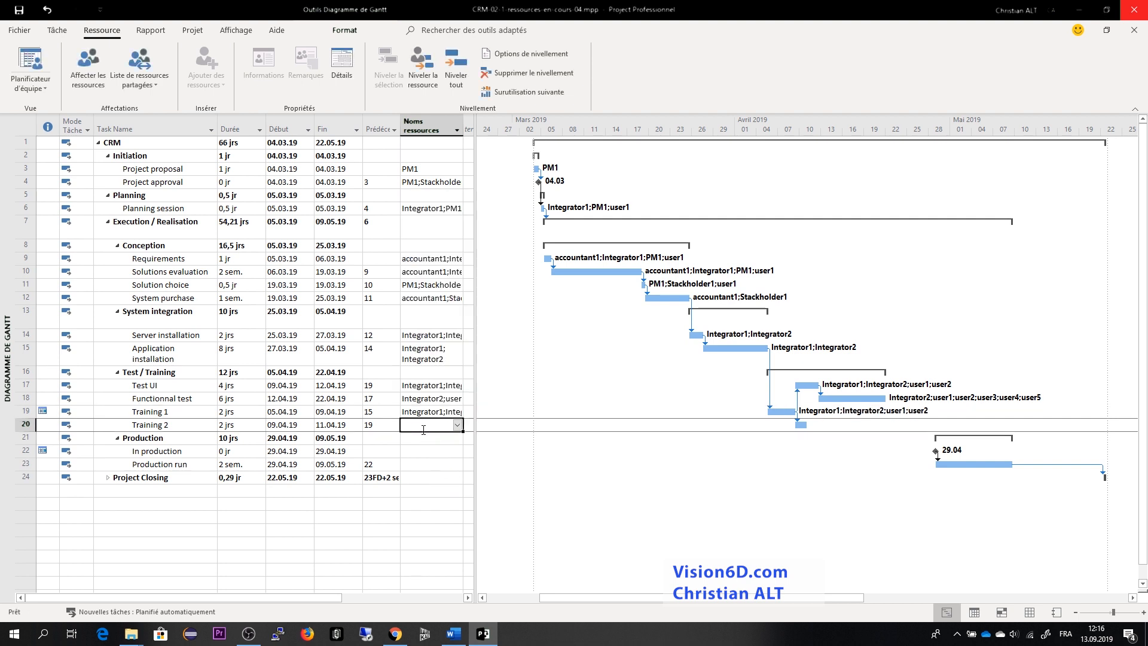
left_click(457, 427)
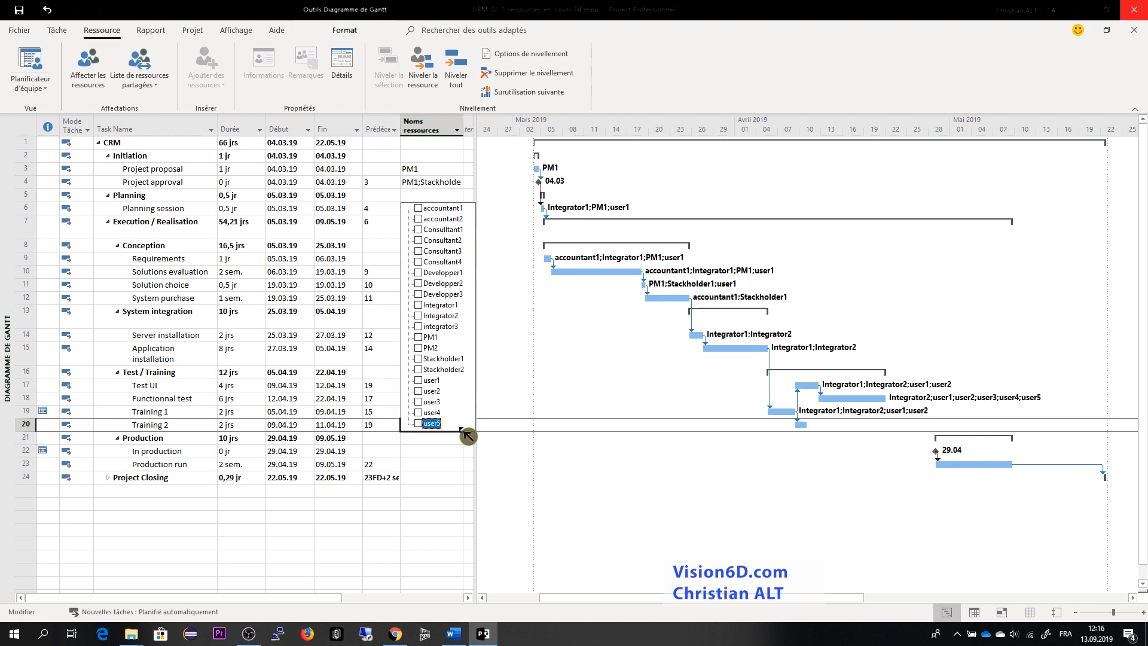
left_click(418, 402)
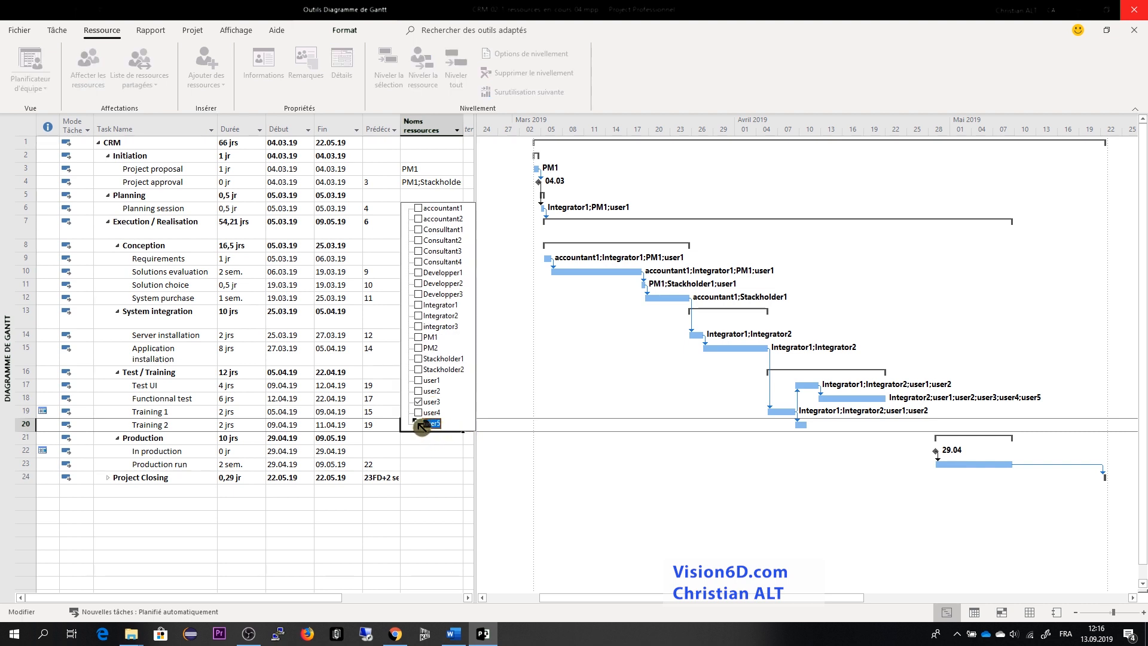
left_click(418, 412)
left_click(418, 423)
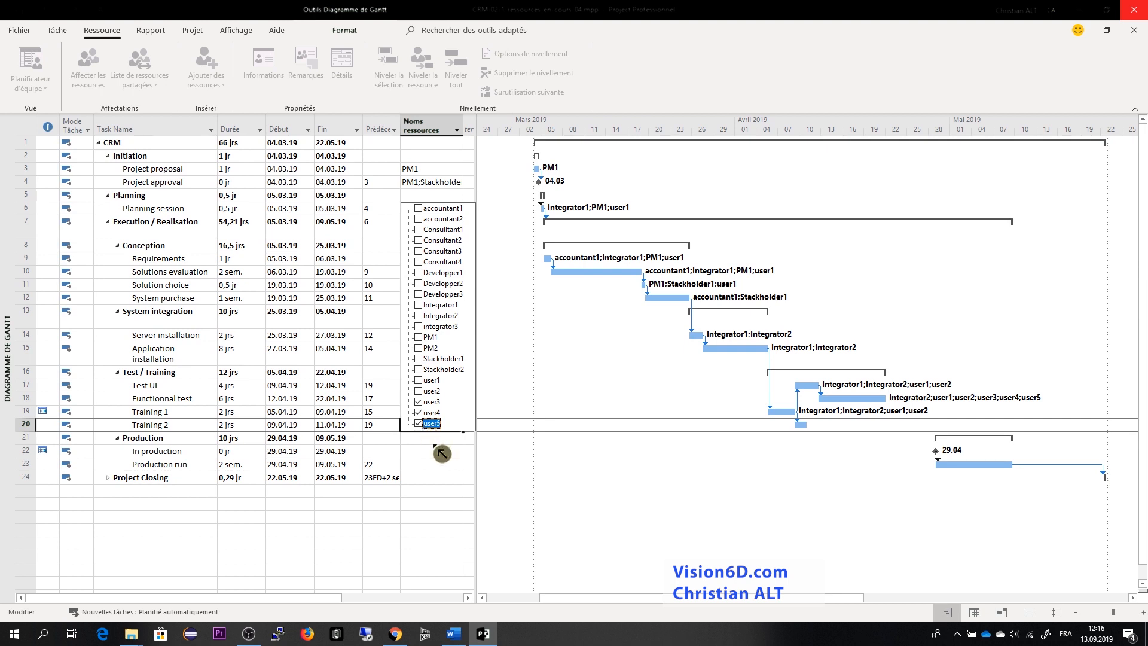
left_click(435, 446)
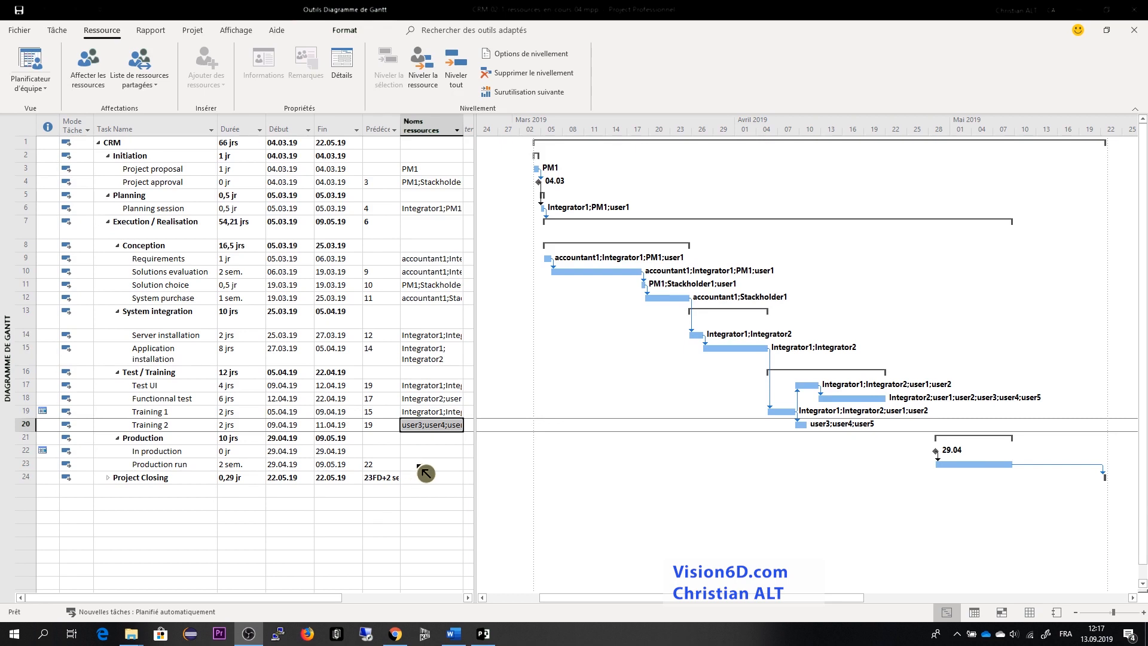
- Assign Integrator1, Integrator2 and user1 through user5 to the Production run task
left_click(459, 469)
left_click(458, 466)
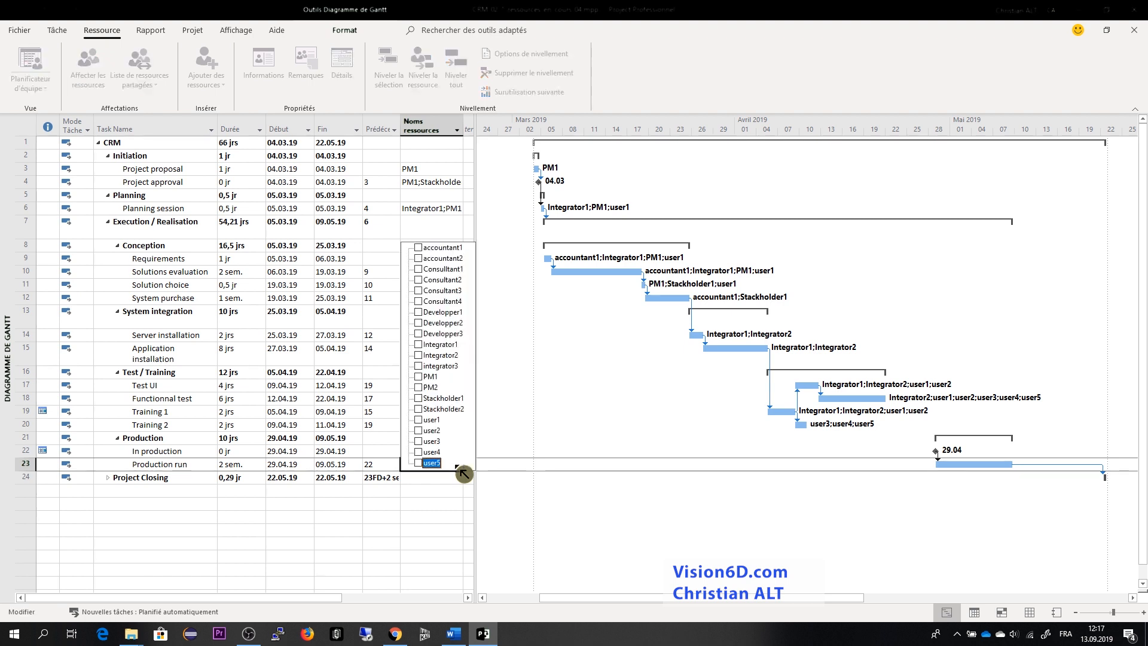
left_click(418, 345)
left_click(419, 356)
left_click(419, 419)
left_click(418, 430)
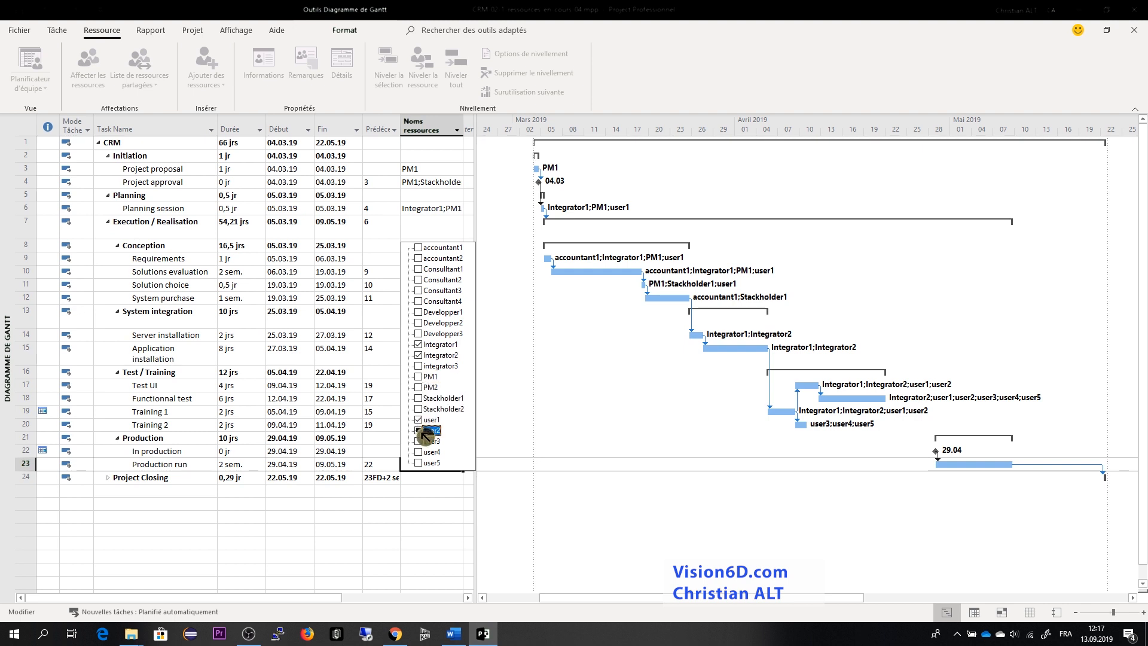
left_click(418, 440)
left_click(419, 451)
left_click(418, 462)
left_click(558, 478)
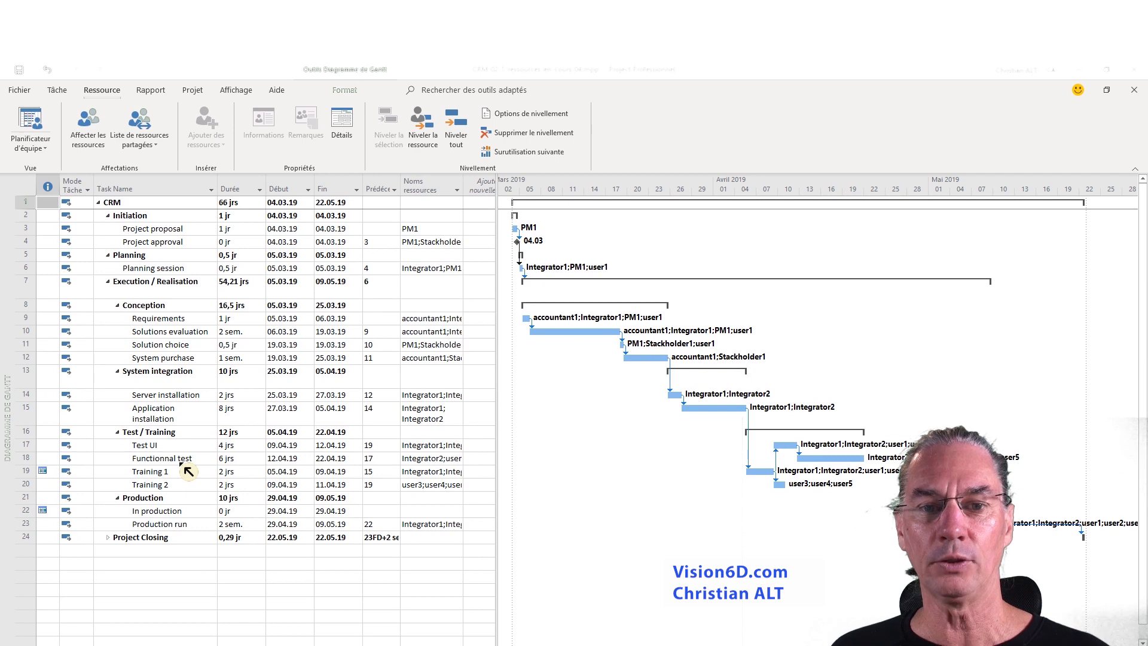
- Switch to the resource sheet and add a new resource named Formation below Consultant4
left_click(53, 154)
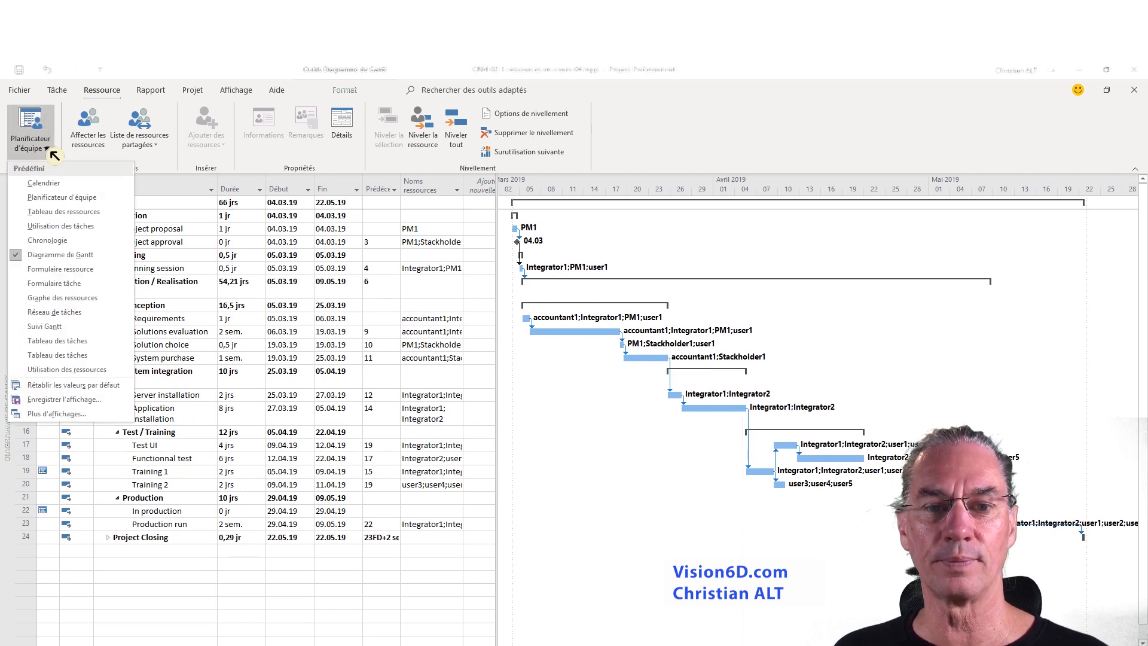
left_click(50, 211)
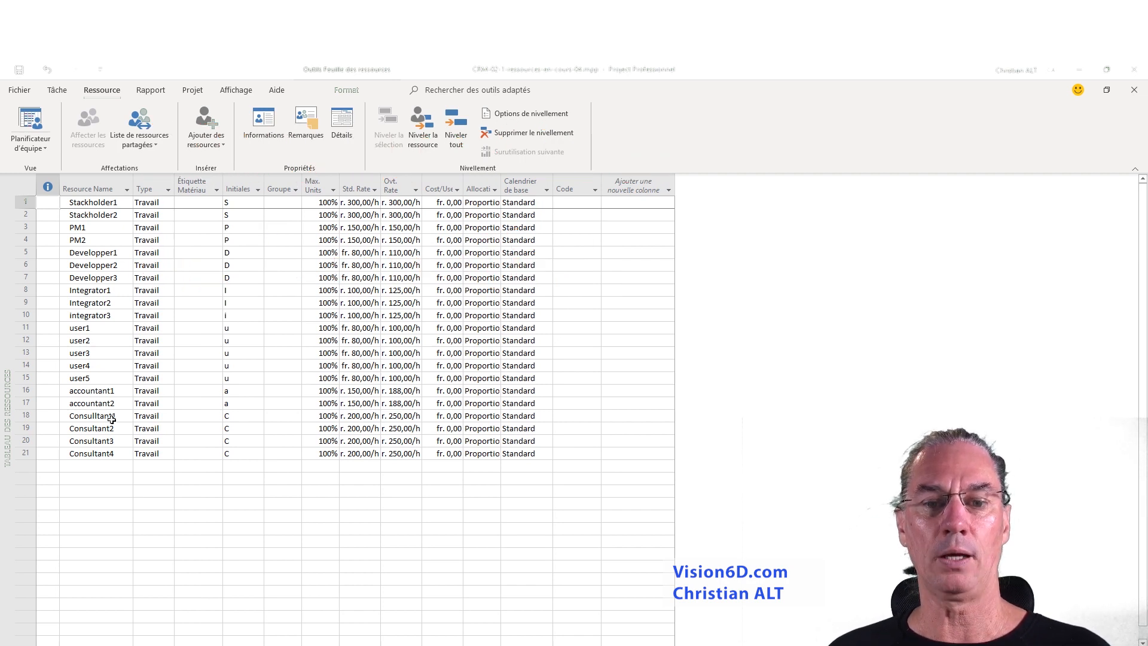
left_click(87, 467)
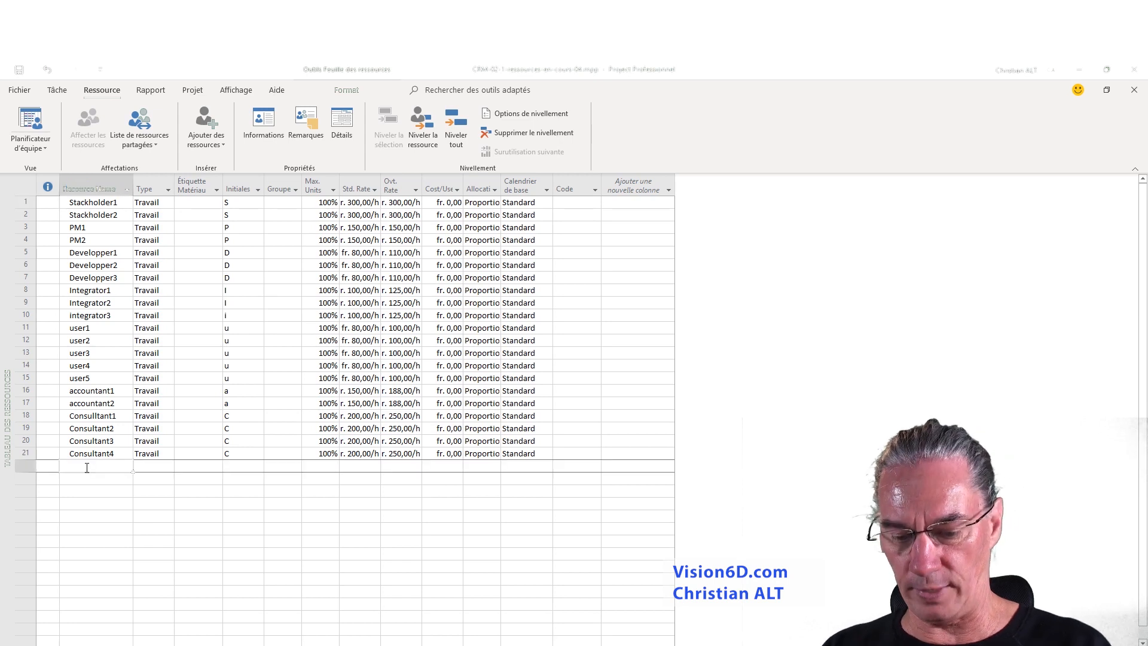
type("FOrmation")
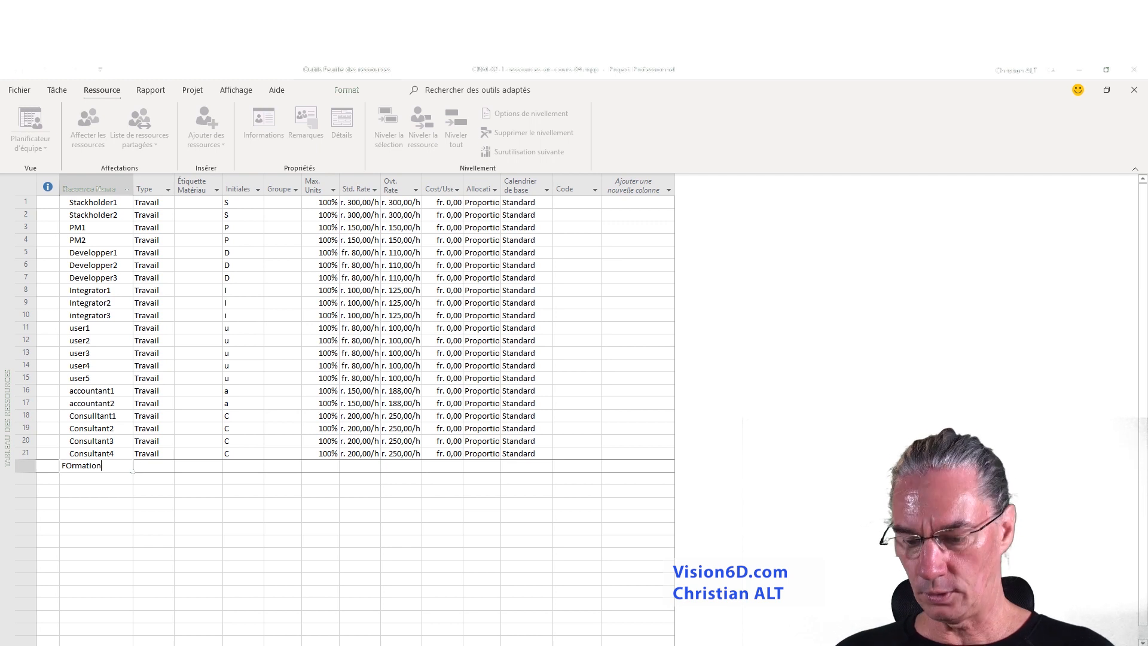
left_click(86, 467)
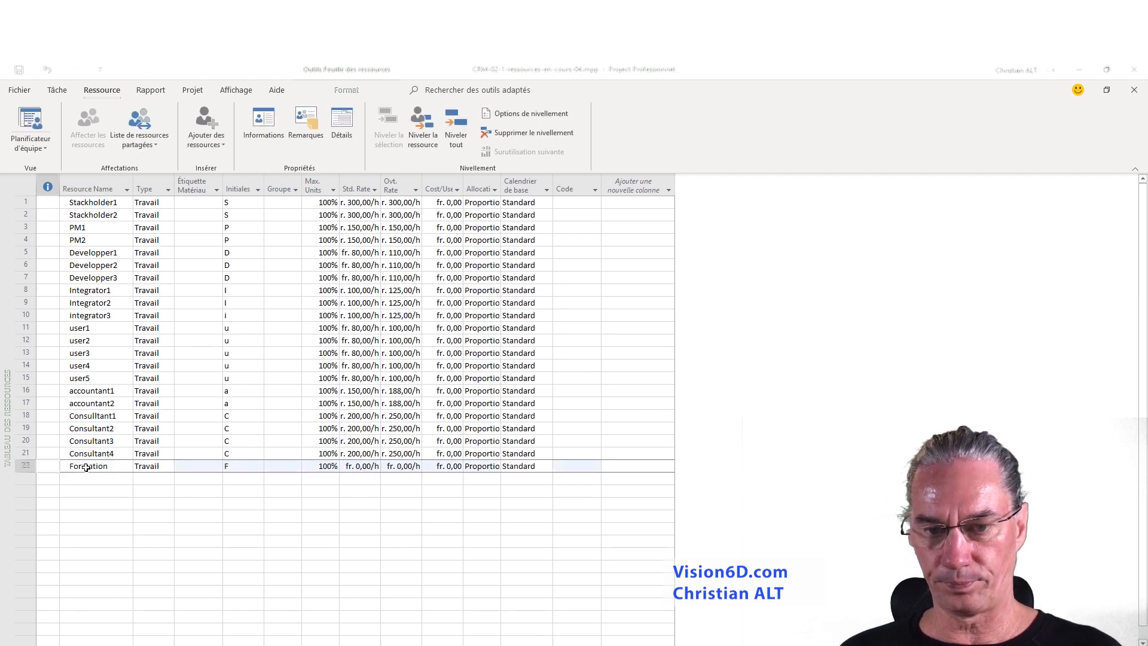
- Set the resource type of Formation to Consommable
left_click(157, 467)
left_click(170, 469)
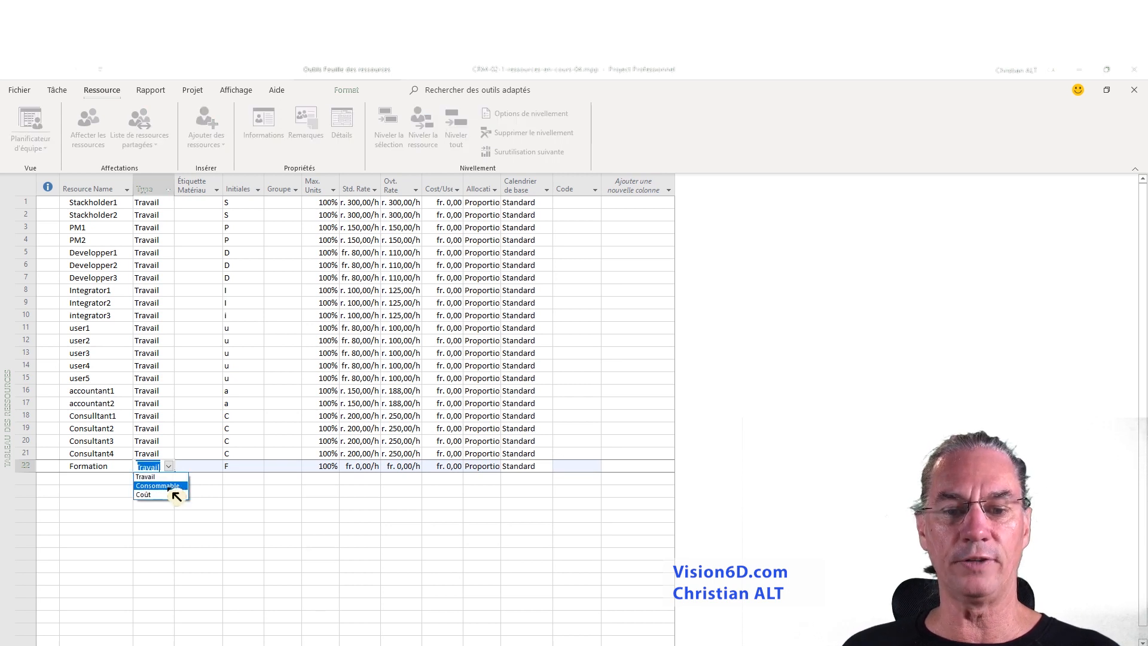
left_click(157, 485)
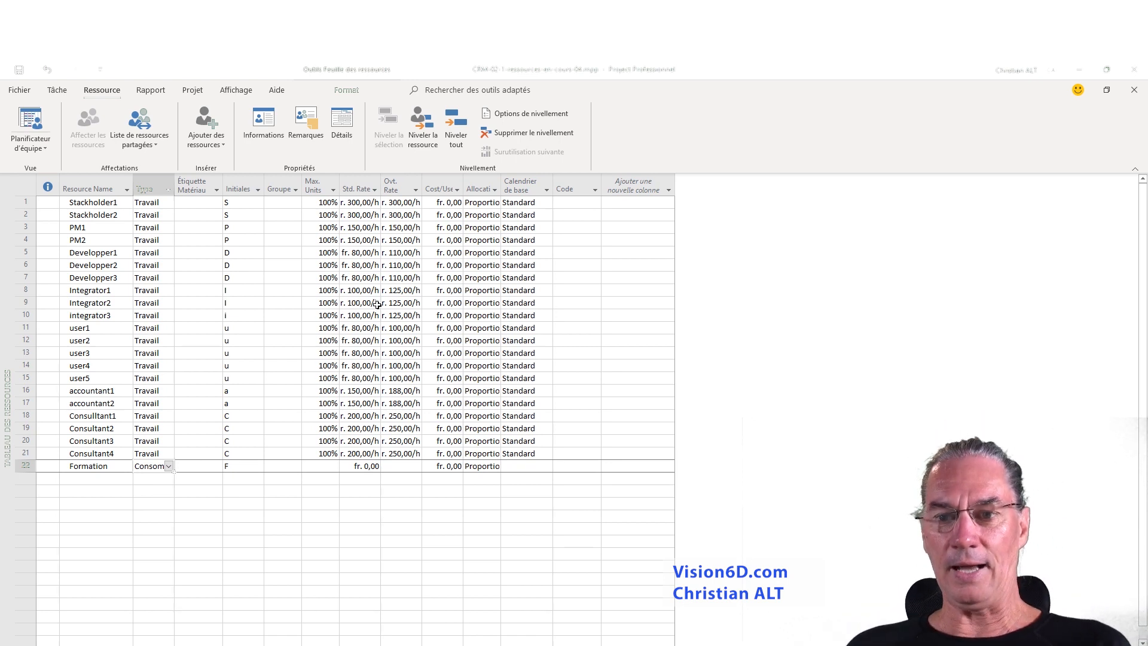
left_click(151, 488)
left_click(167, 467)
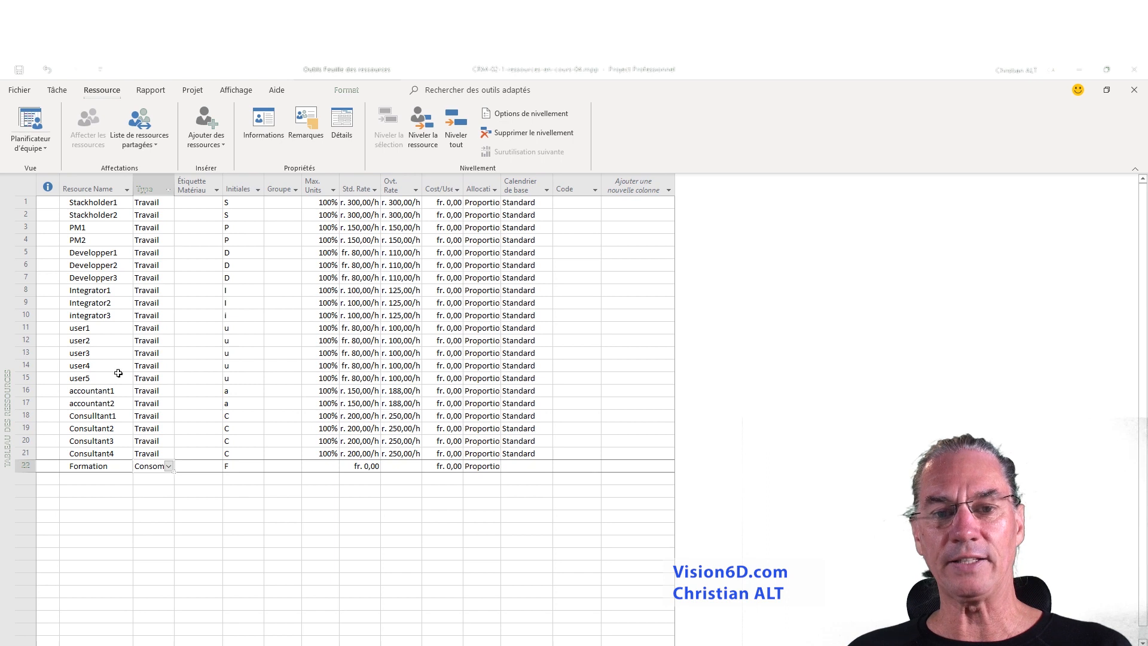
- Return to the Gantt chart and add the Formation resource to the Training 1 task's assignments
left_click(47, 149)
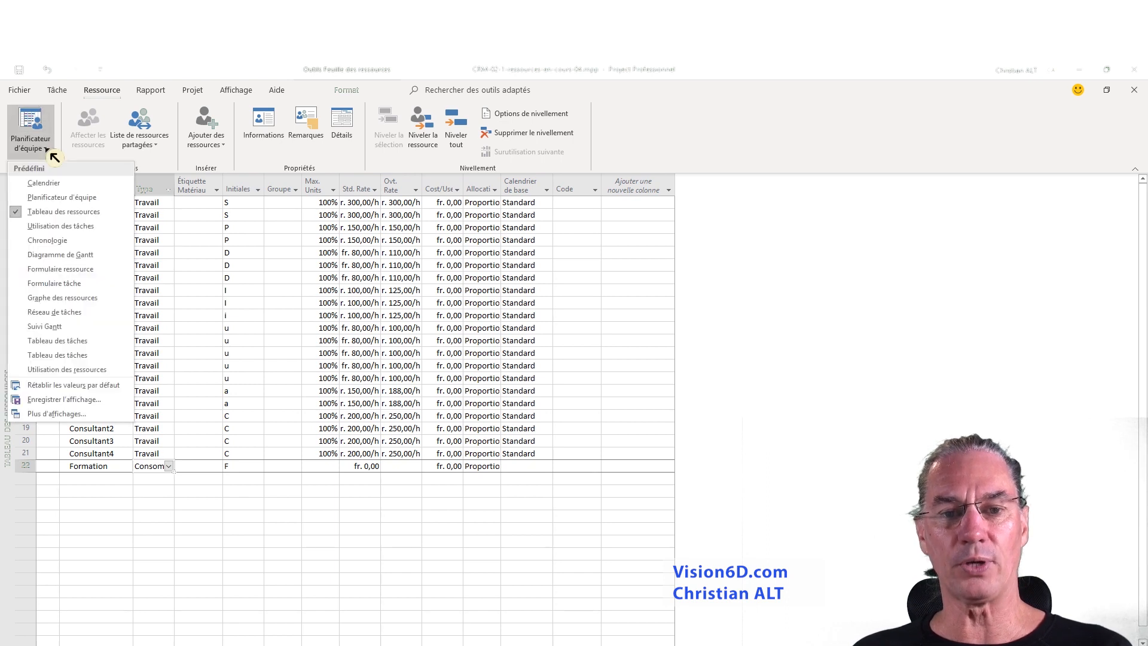
left_click(56, 254)
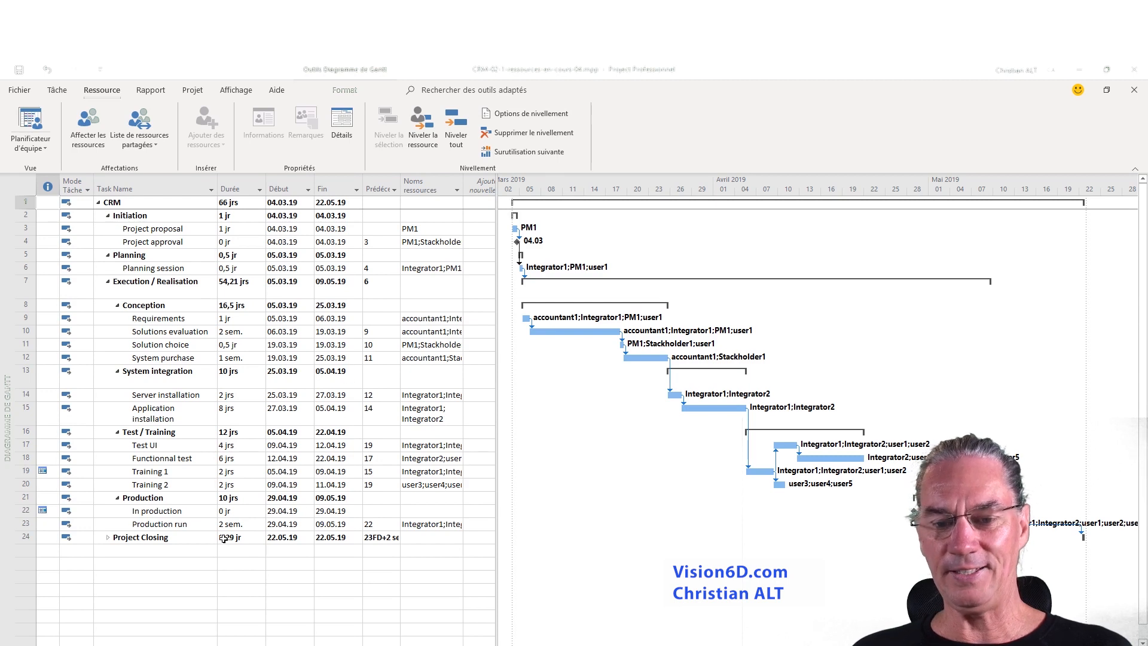
left_click(166, 472)
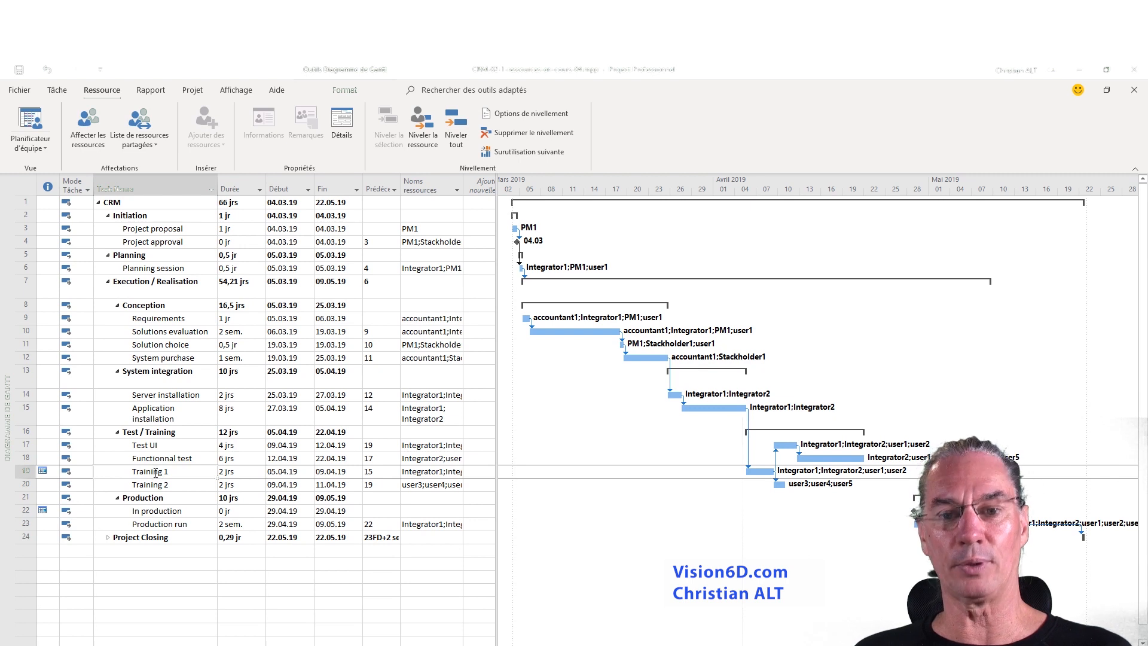
double_click(156, 472)
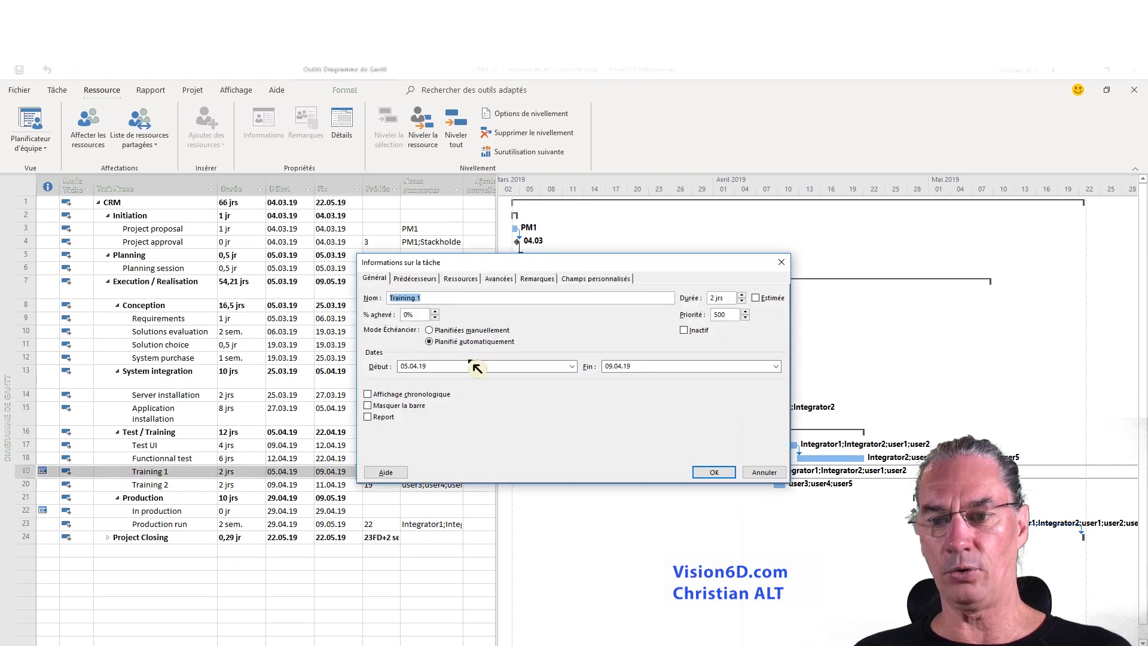
left_click(467, 279)
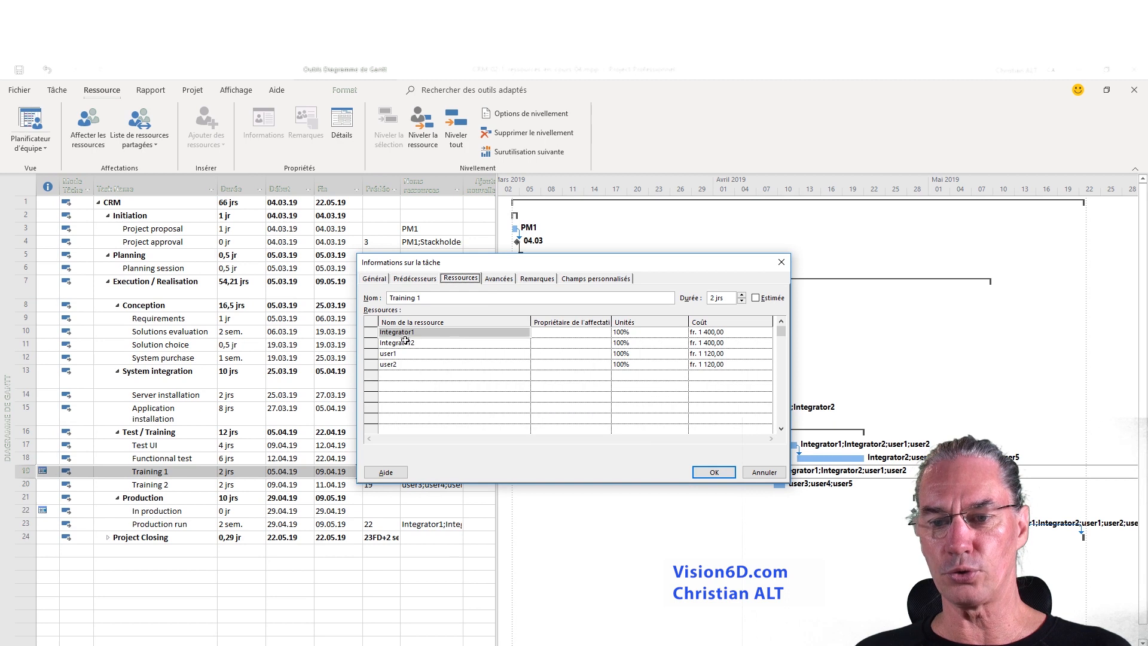
left_click(518, 377)
left_click(525, 375)
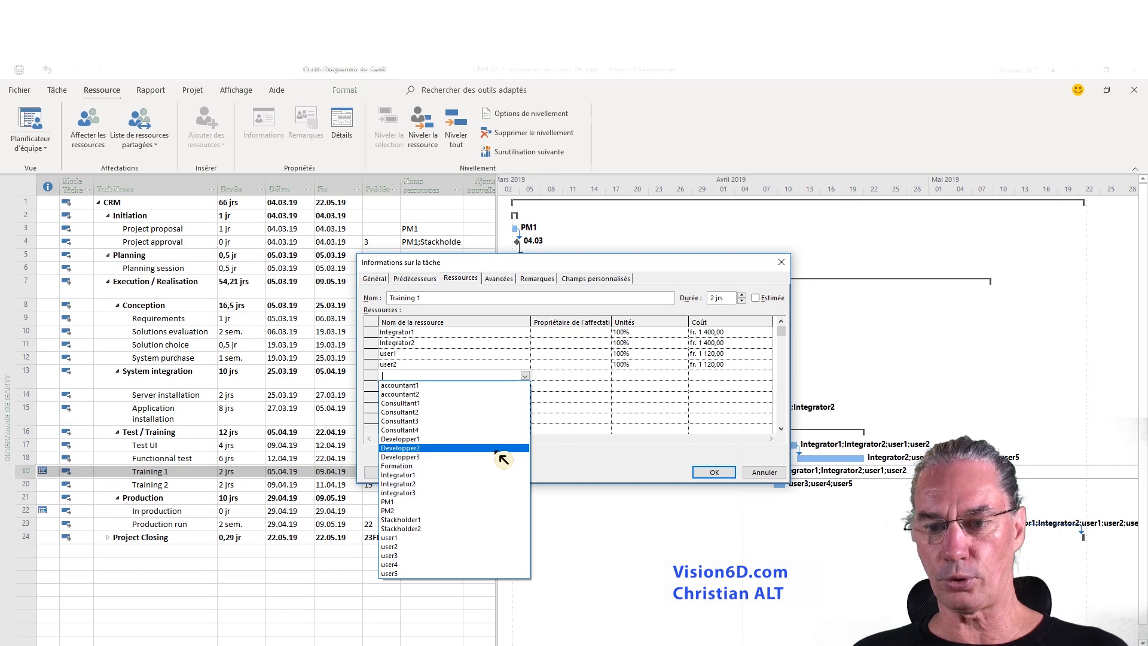
left_click(420, 466)
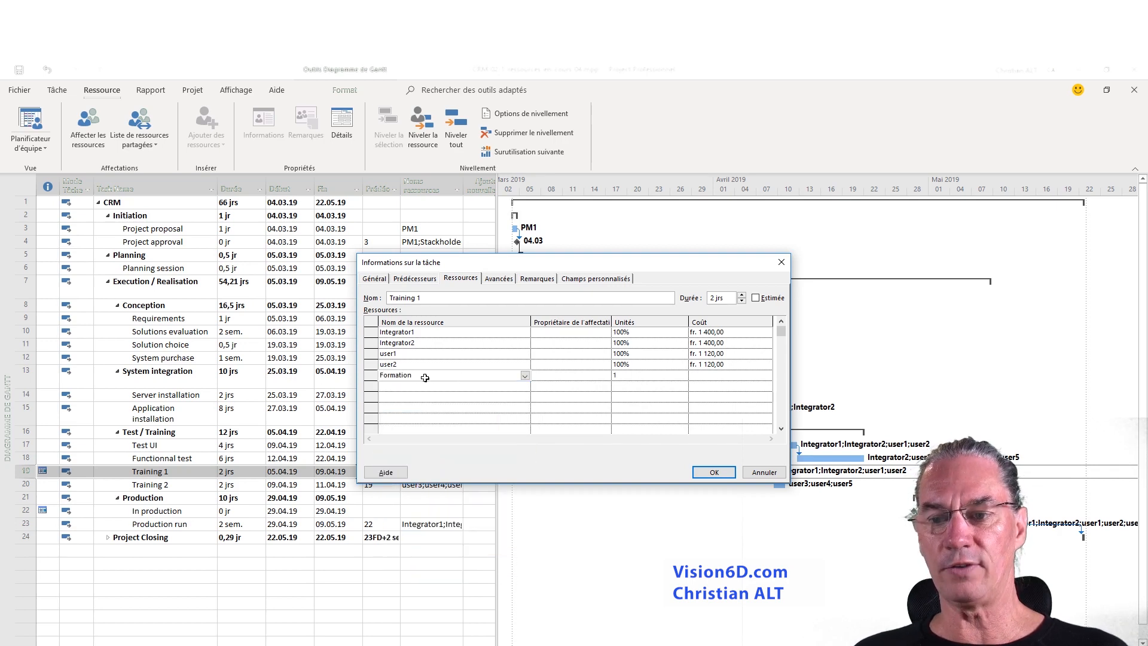
- Set the Formation units for Training 1 to 2 and apply the task's resource changes
left_click(623, 376)
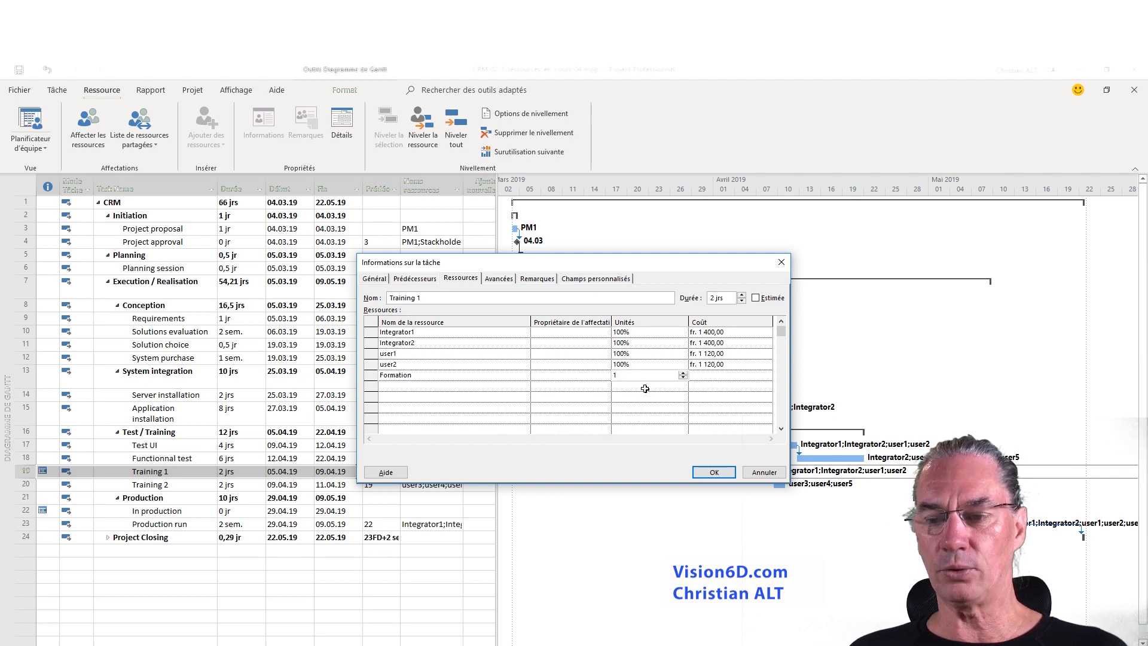
left_click(683, 373)
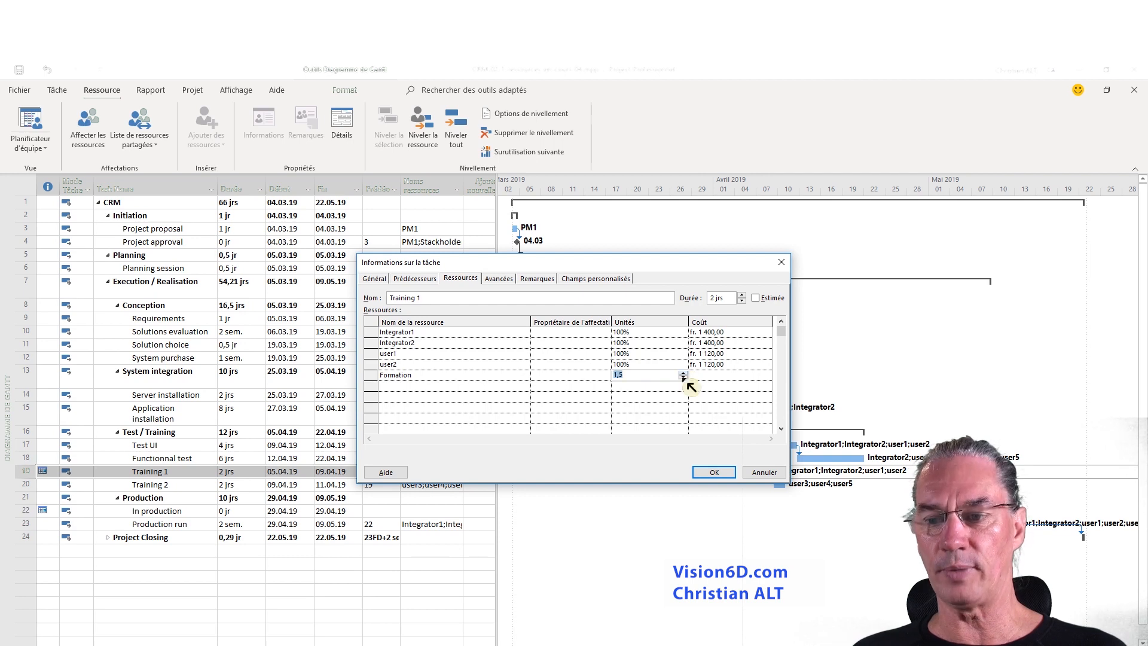
left_click(683, 373)
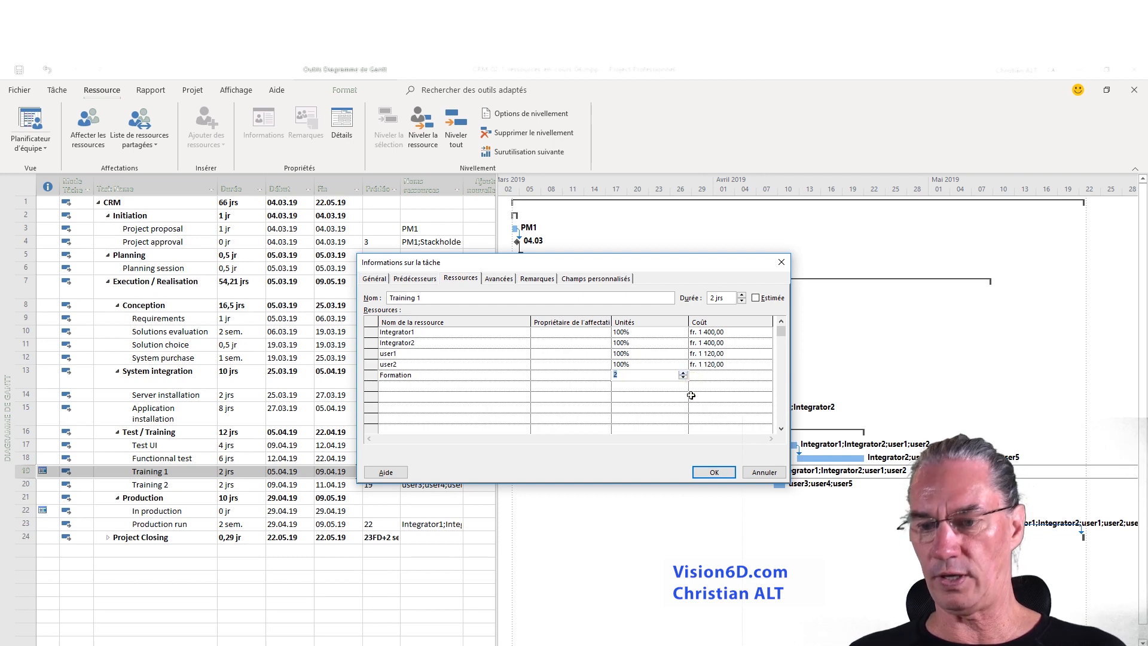
key("Return")
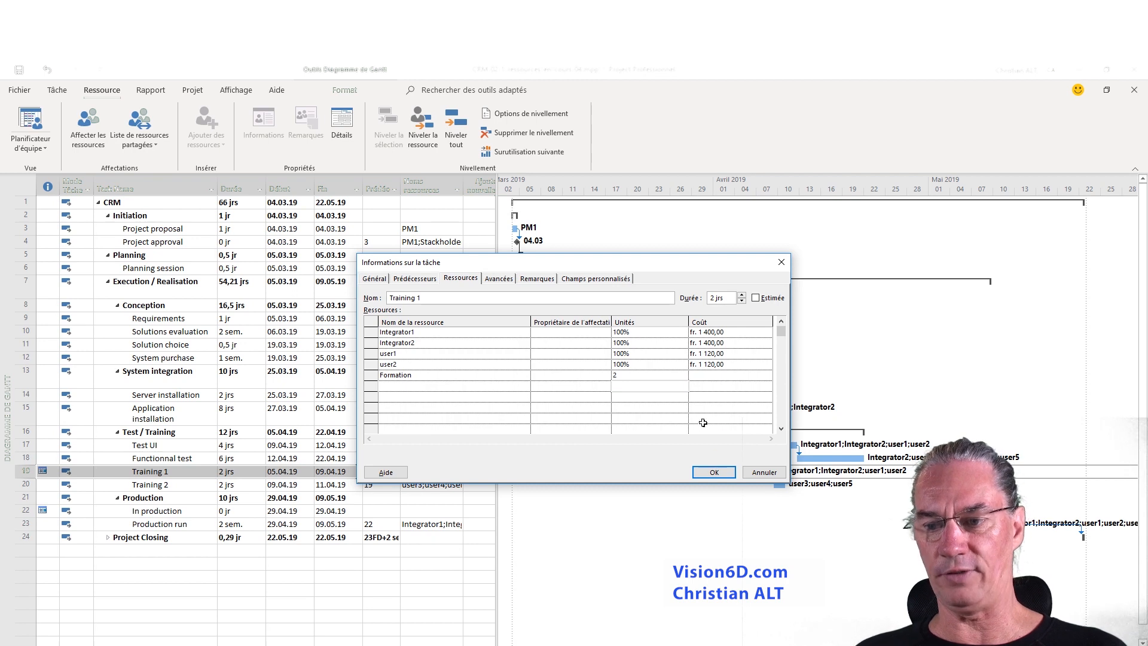
left_click(715, 472)
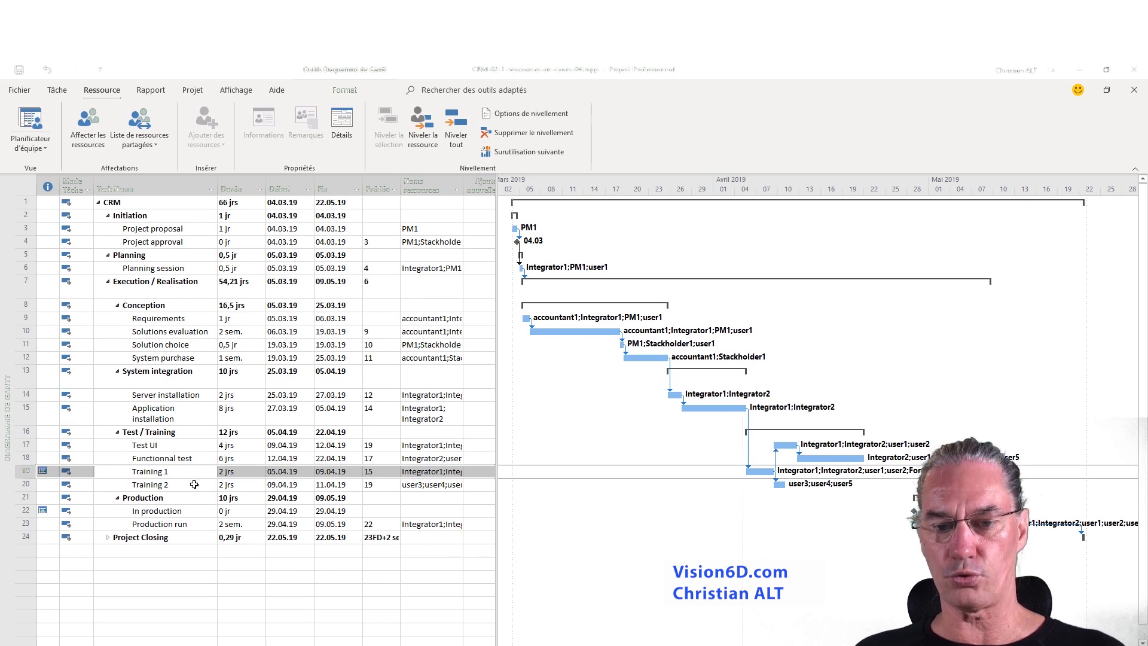
- Assign 2 units of the Formation resource to the Training 2 task
left_click(174, 486)
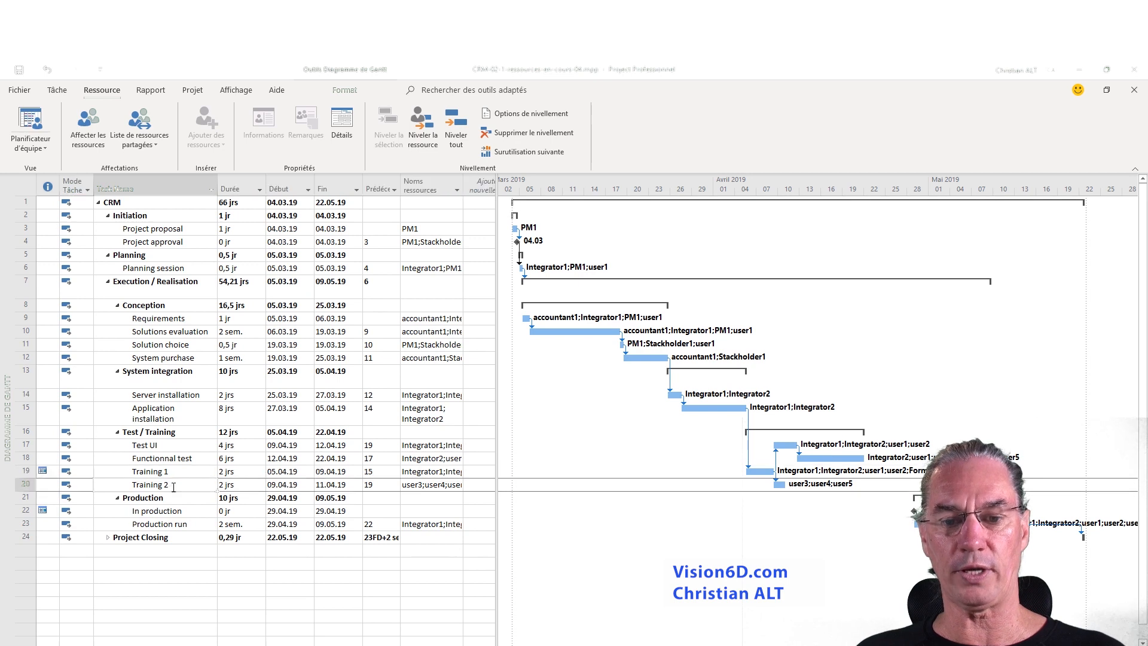
double_click(173, 486)
left_click(407, 365)
left_click(526, 364)
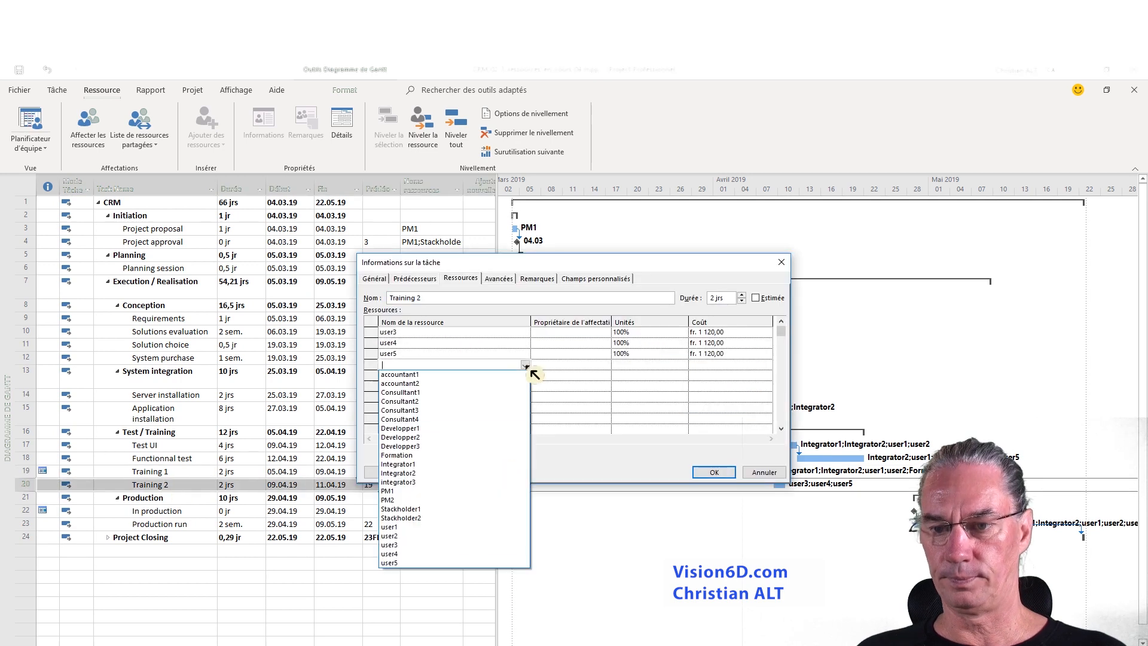
left_click(460, 467)
left_click(624, 365)
left_click(715, 472)
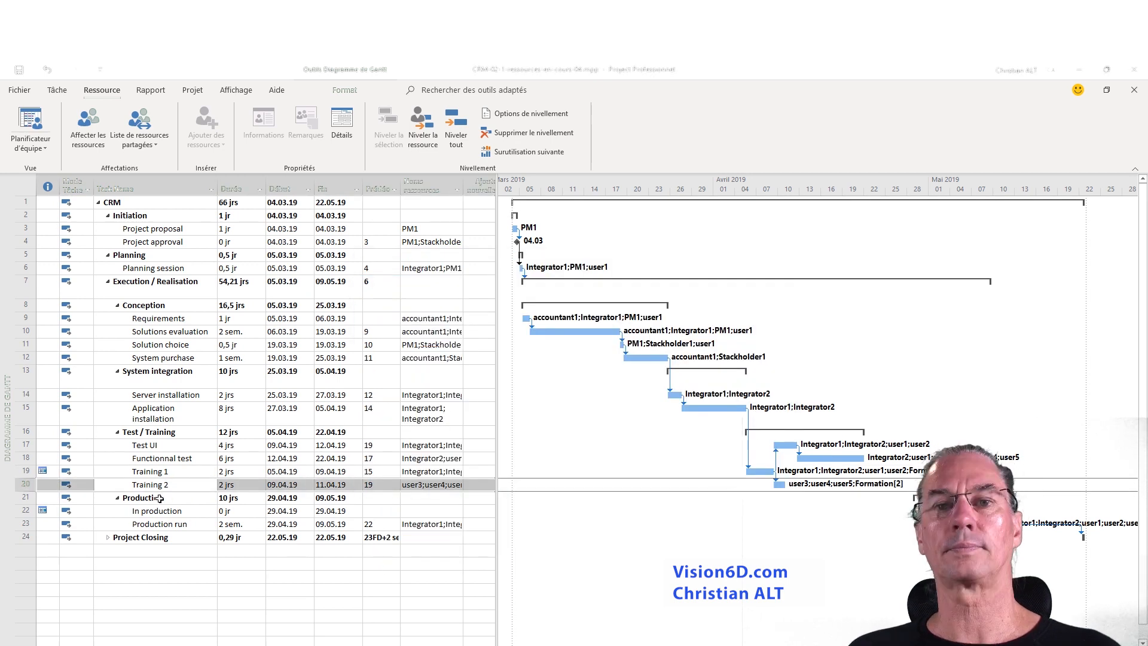
- Switch to the resource sheet and add a new resource named CRM logiciel below Formation
left_click(180, 413)
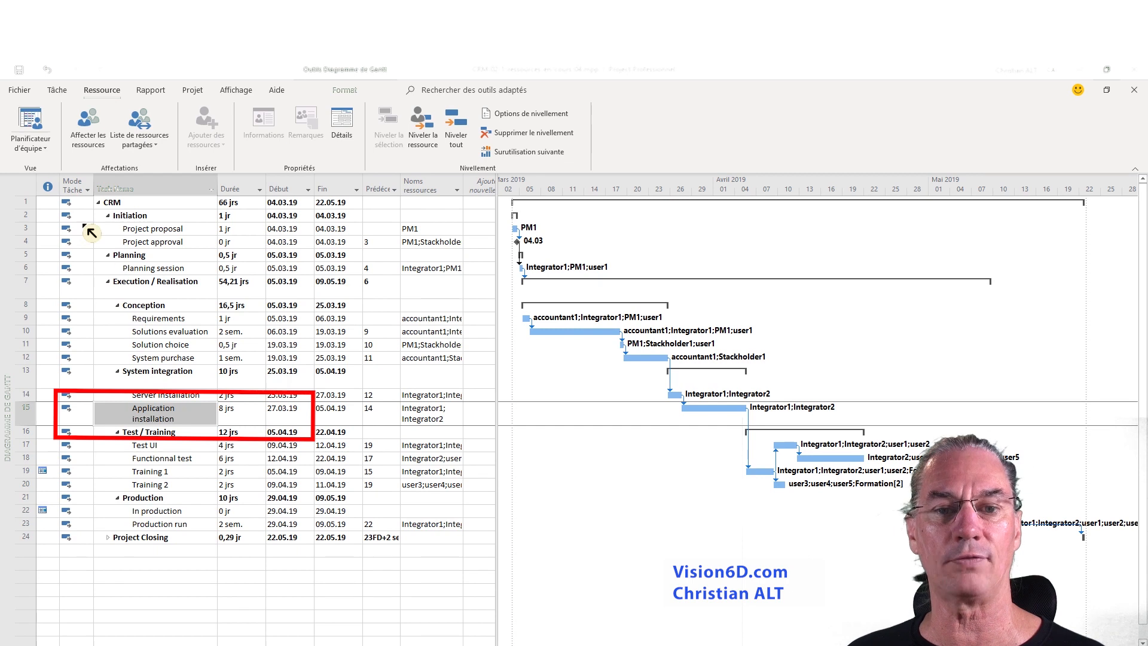
left_click(51, 153)
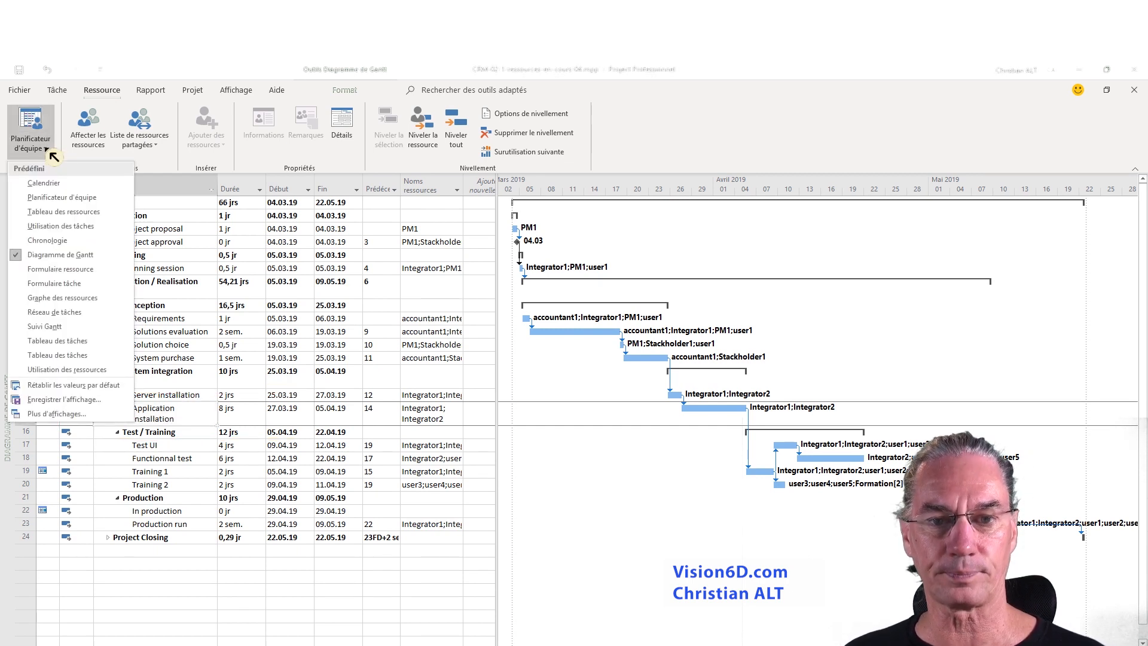
left_click(51, 211)
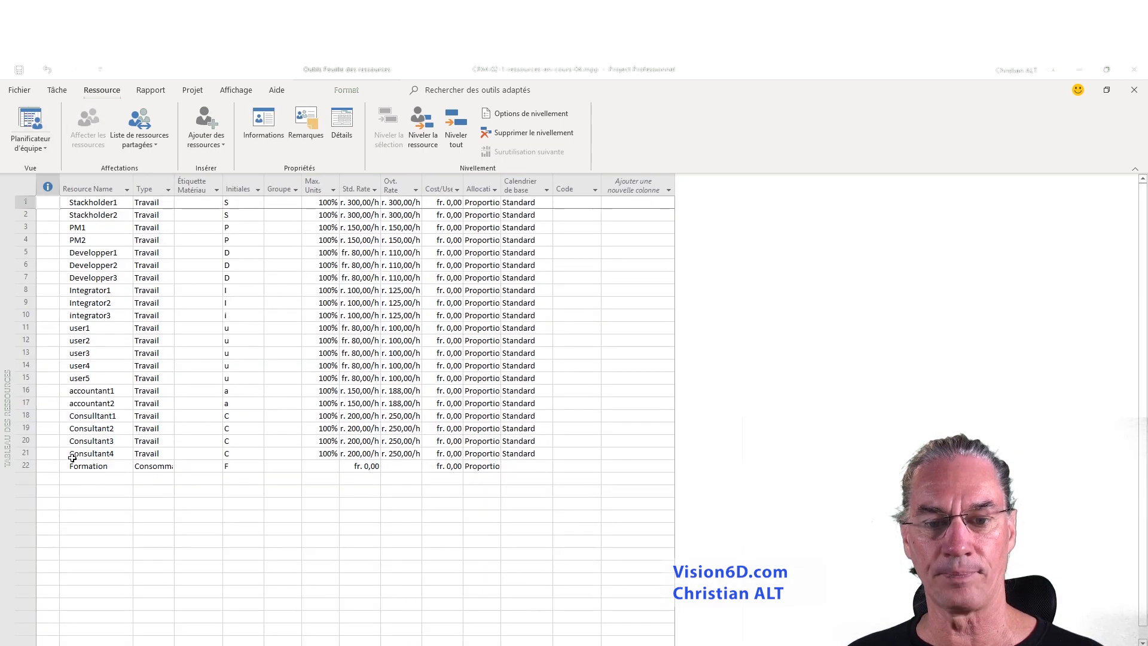
left_click(73, 481)
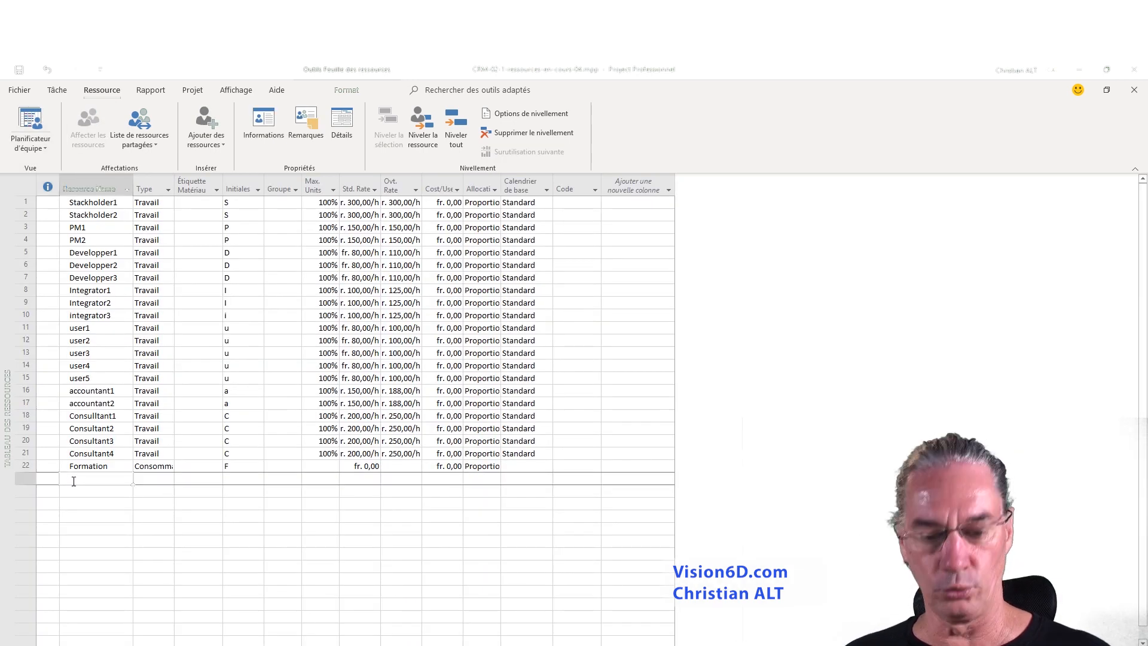
type("CRM")
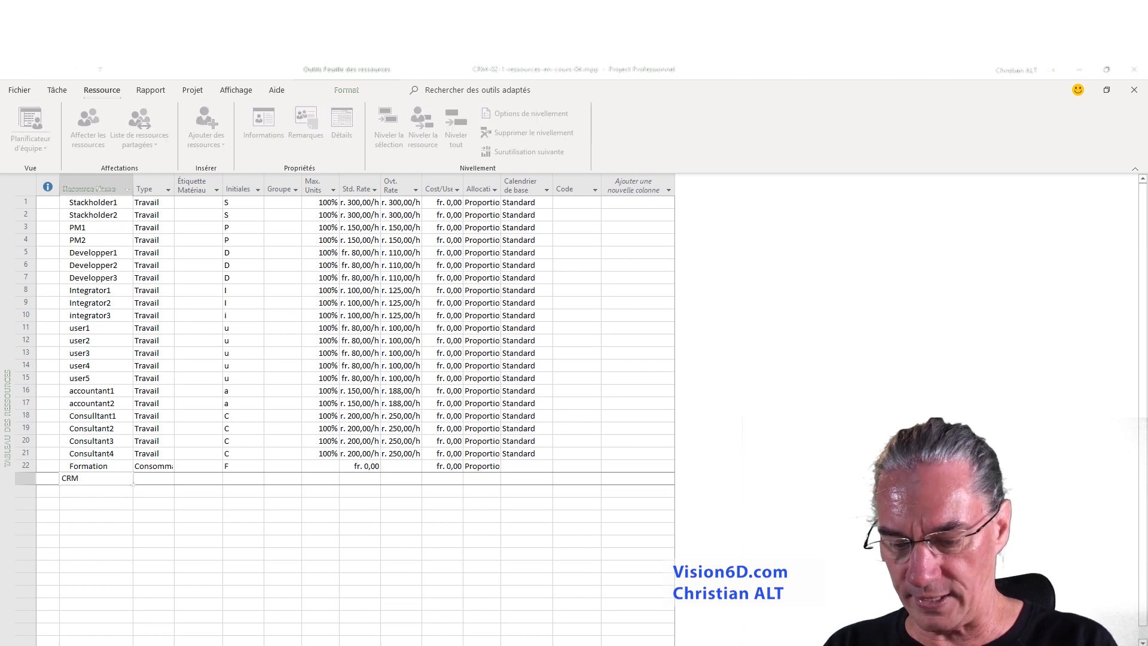
type(" Iogiciel")
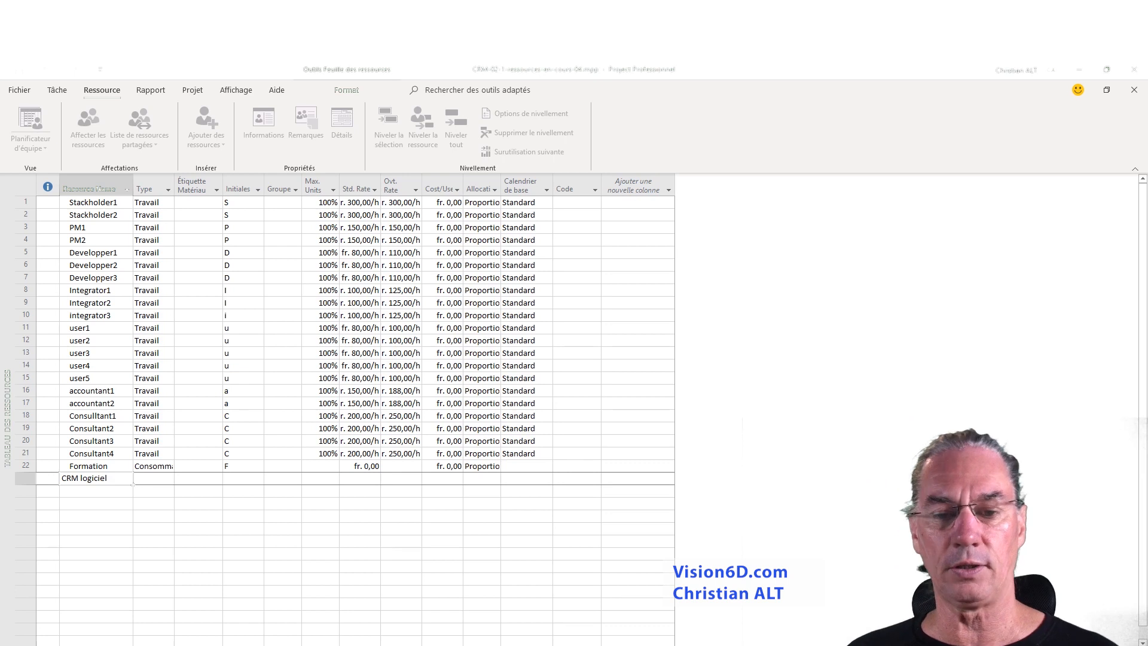
- Set the resource type of CRM logiciel to Coût
left_click(150, 479)
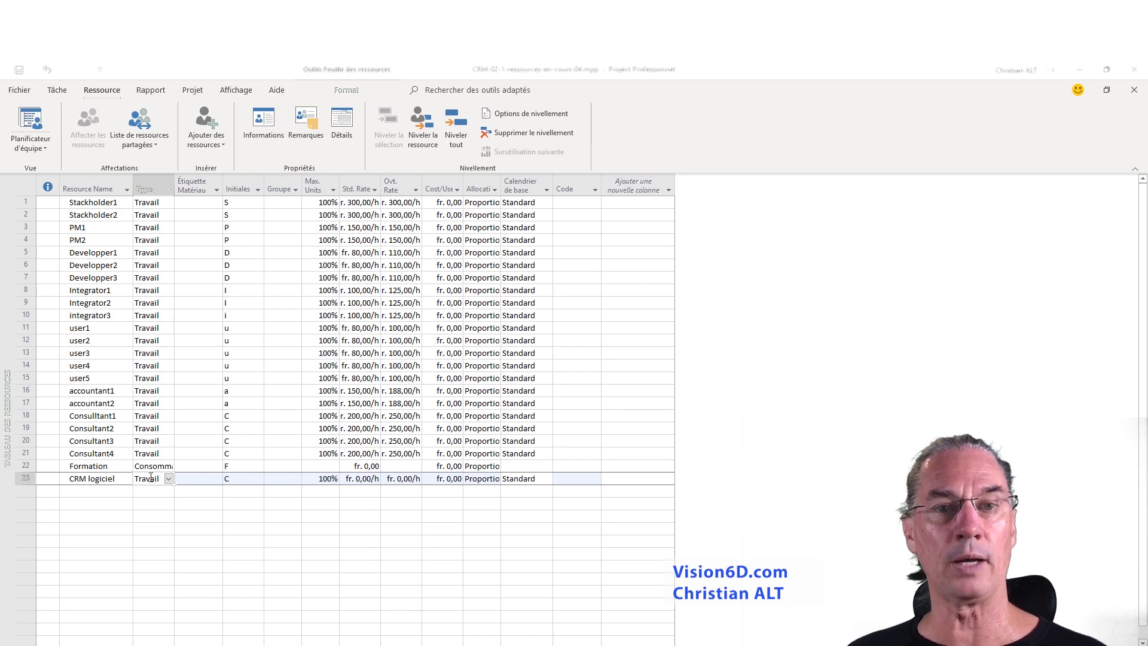
left_click(169, 479)
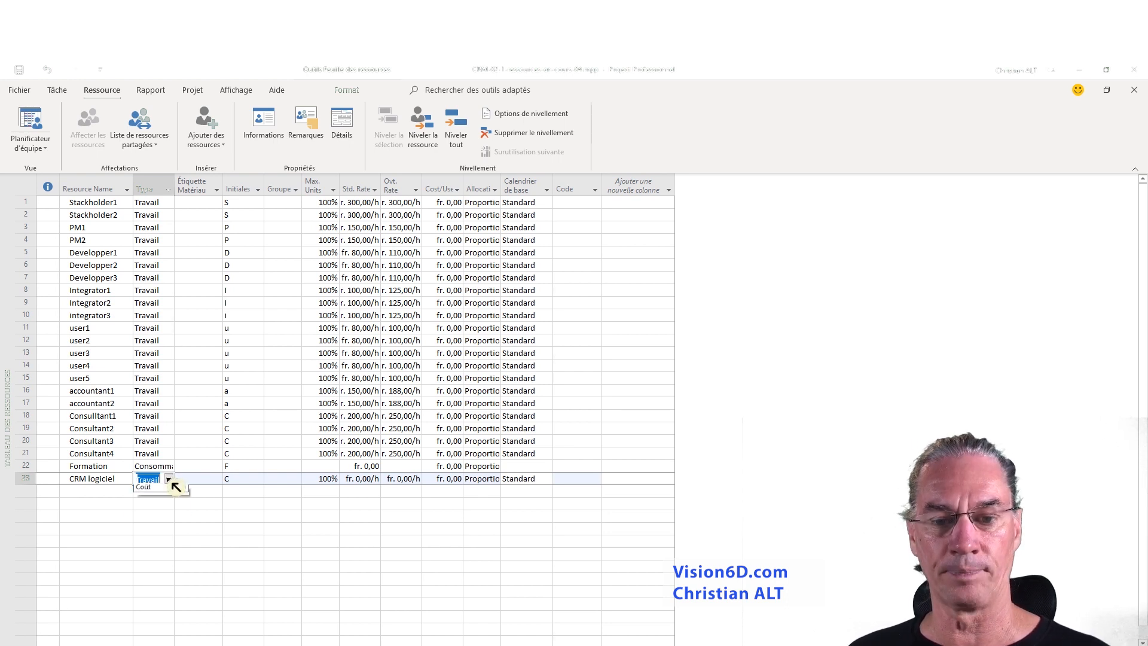
left_click(146, 506)
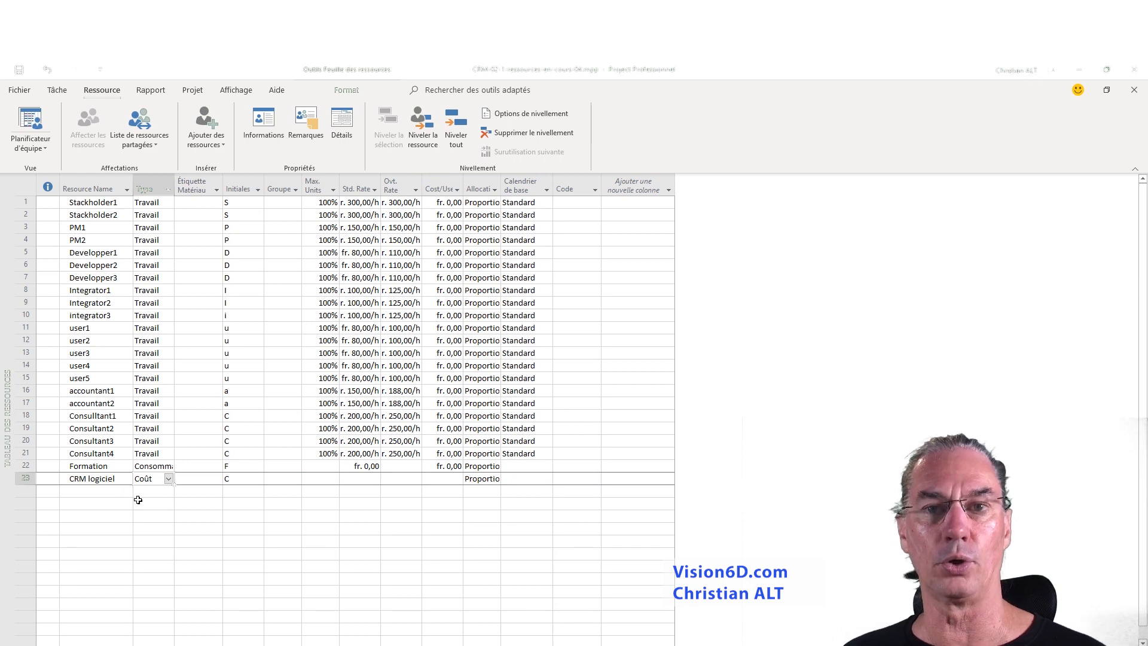
key("Return")
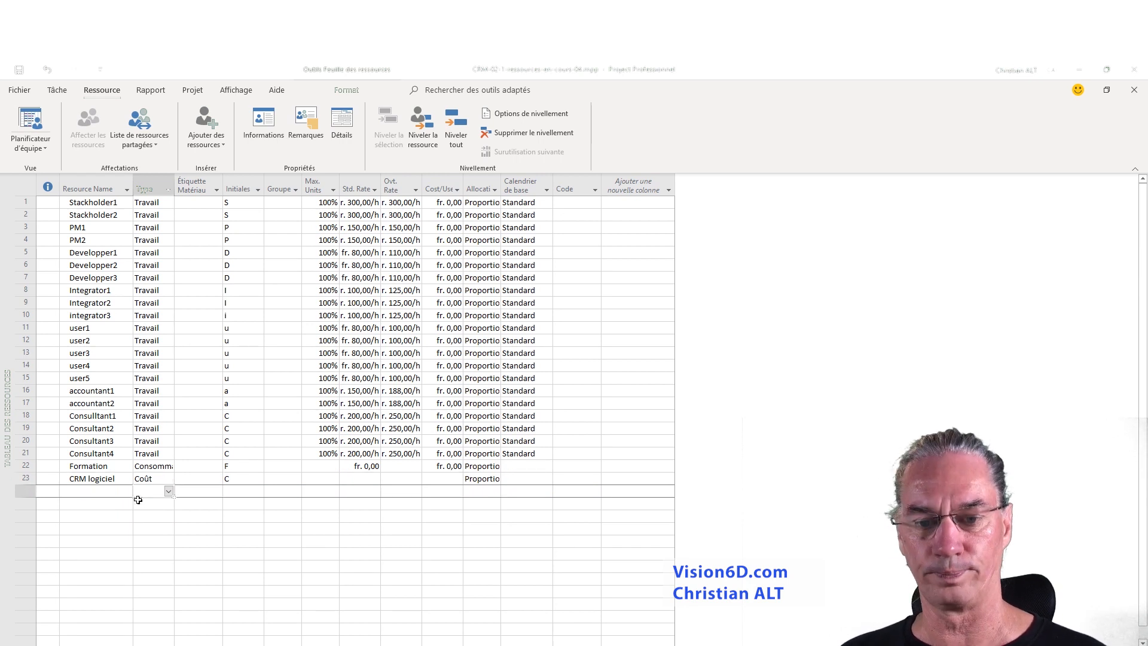
- Return to the Gantt chart and assign the CRM logiciel resource to the Application installation task
left_click(36, 148)
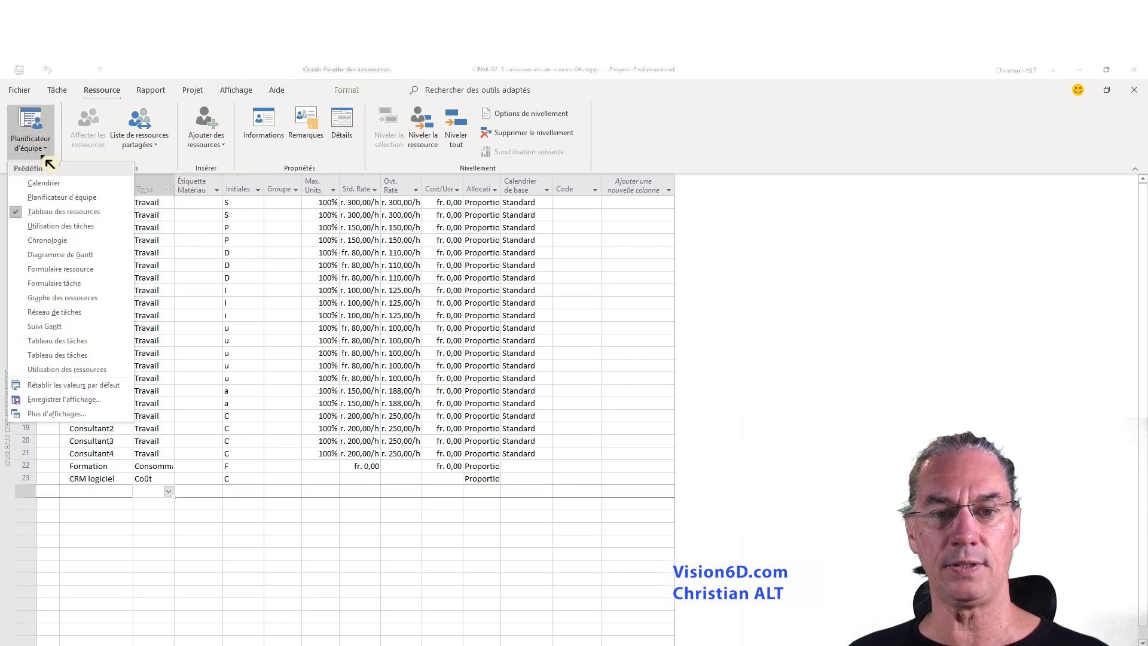
left_click(55, 254)
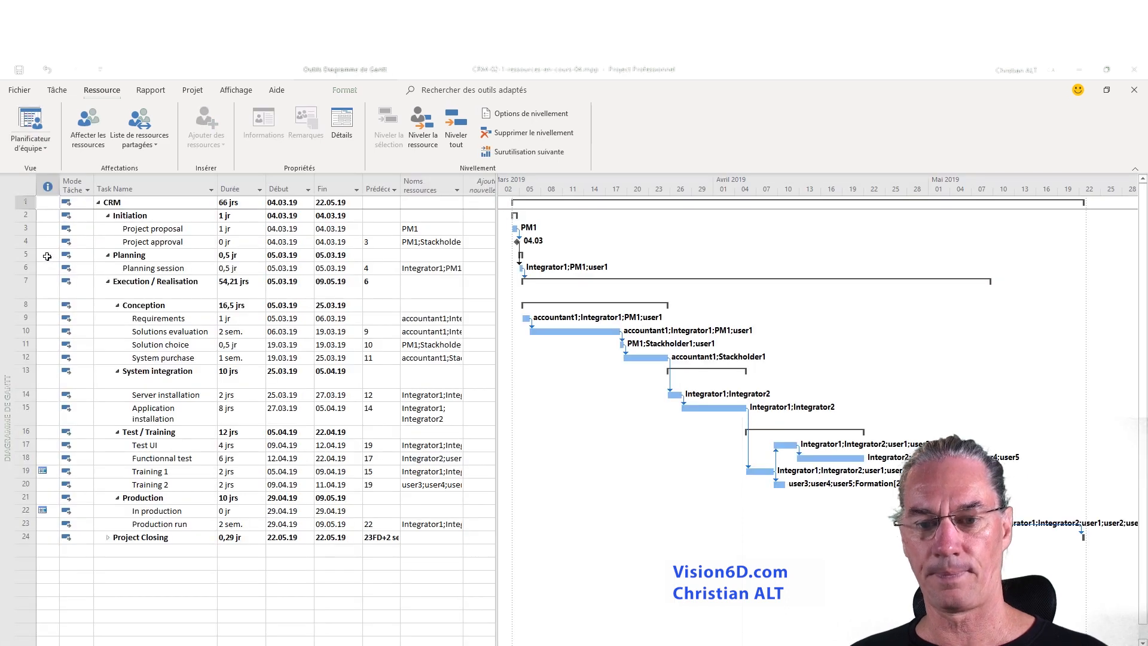
left_click(147, 417)
double_click(147, 417)
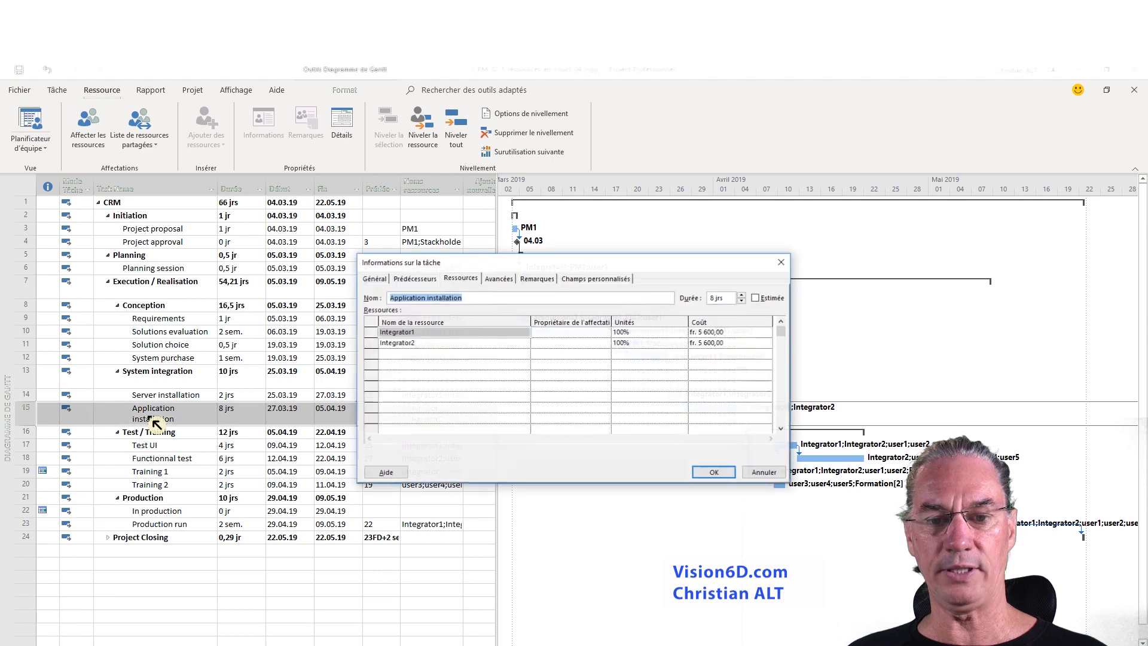
left_click(431, 354)
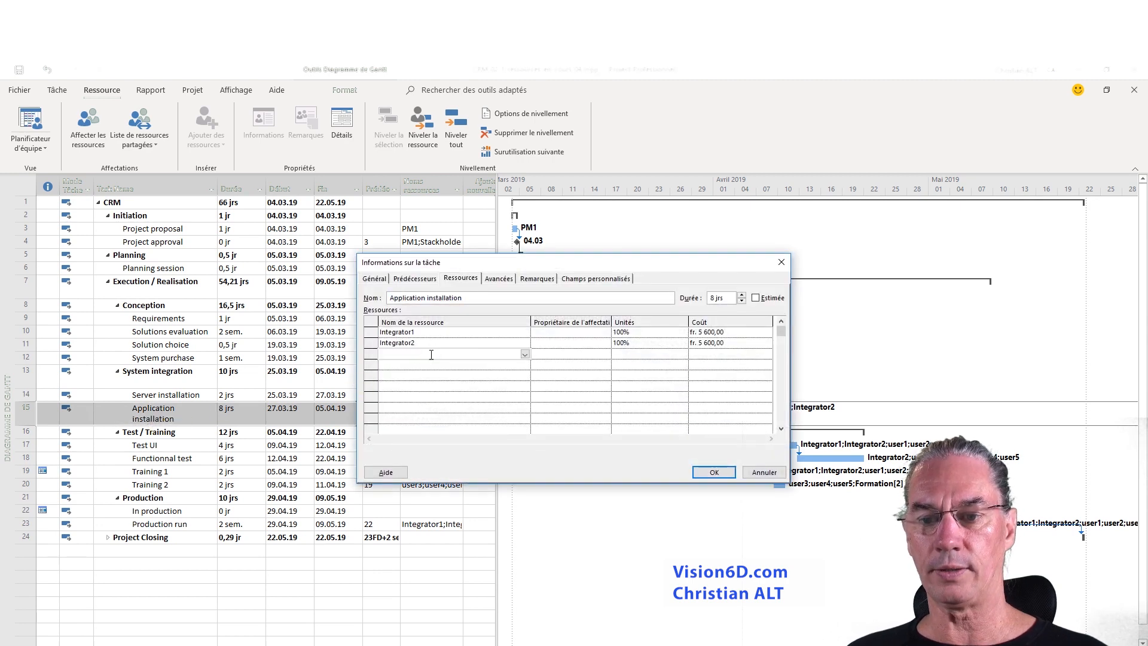
left_click(524, 354)
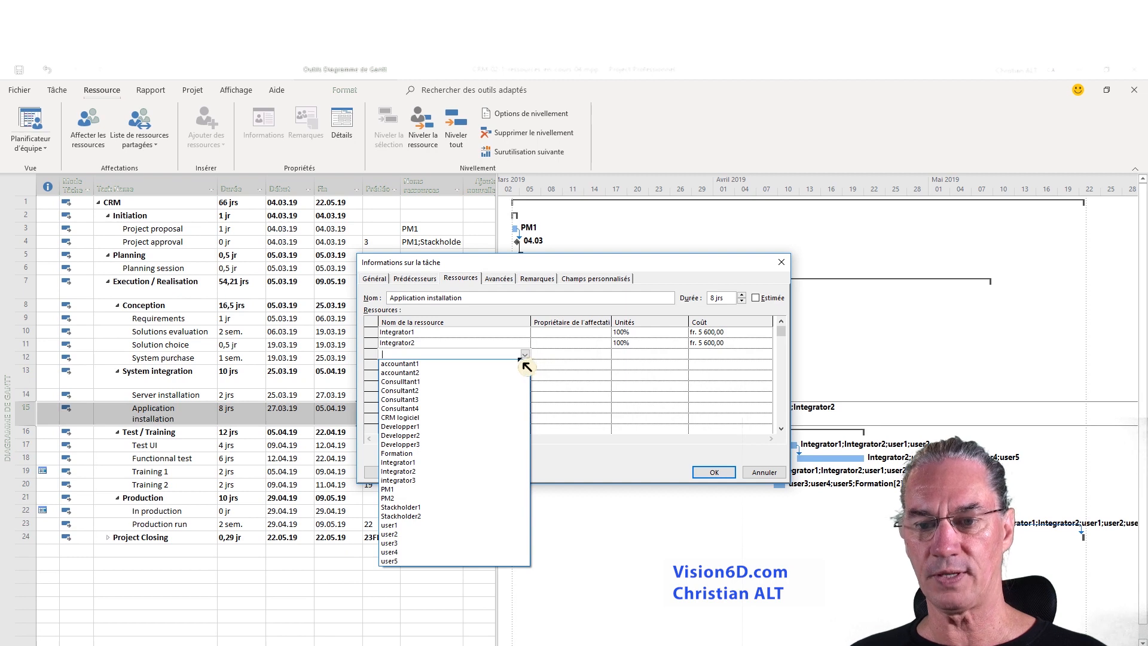
left_click(434, 419)
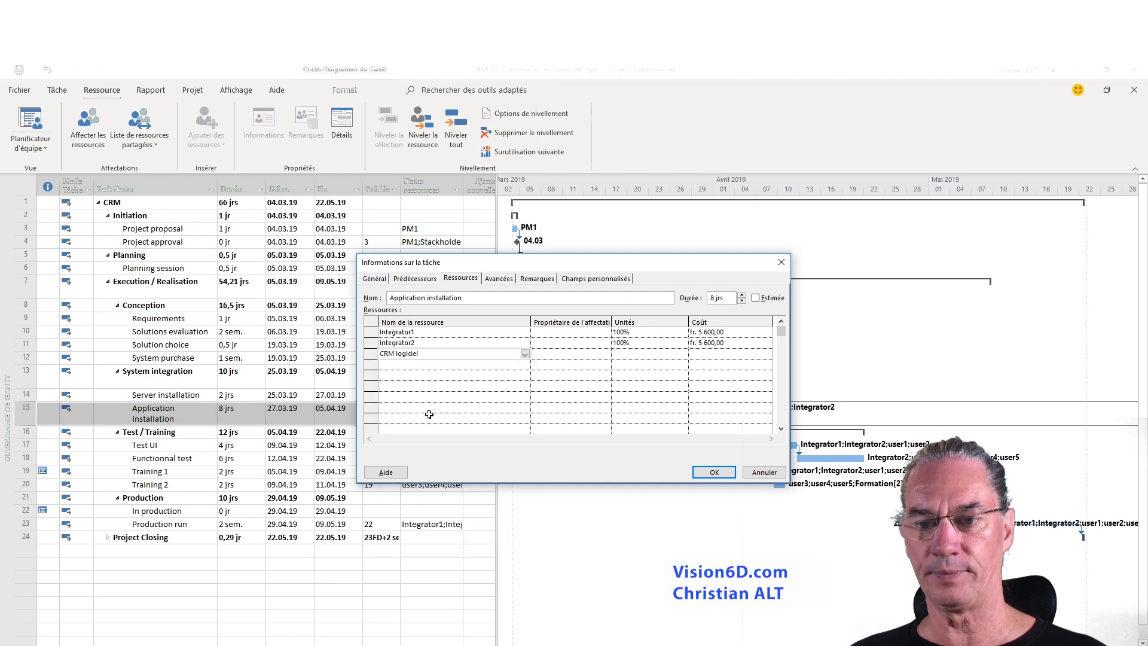
left_click(714, 472)
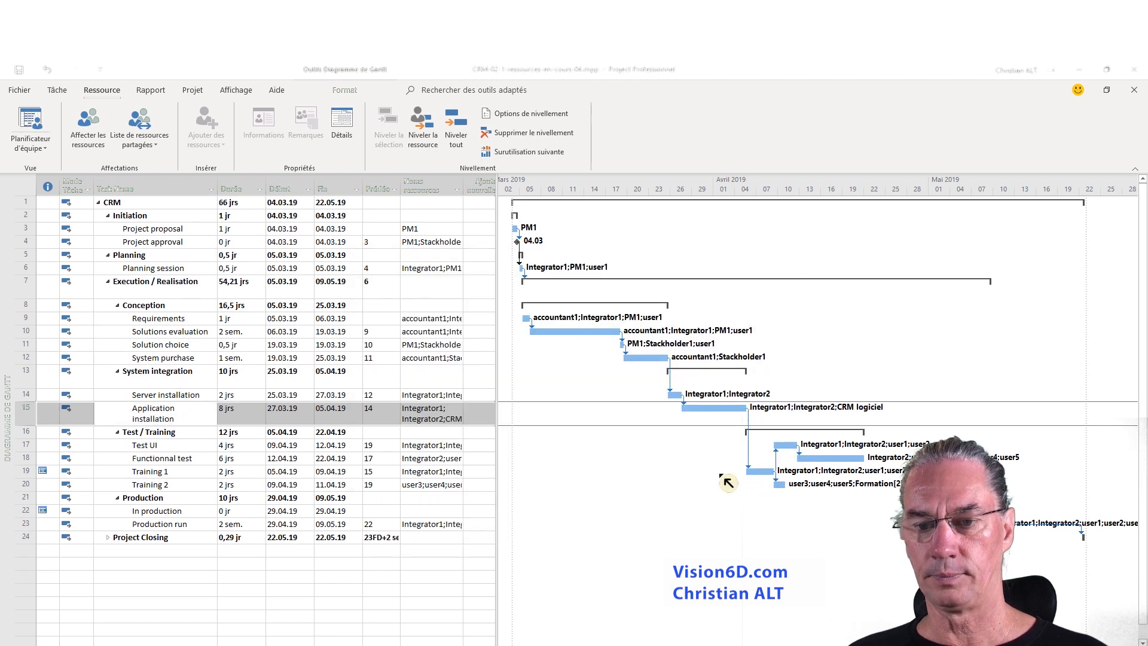